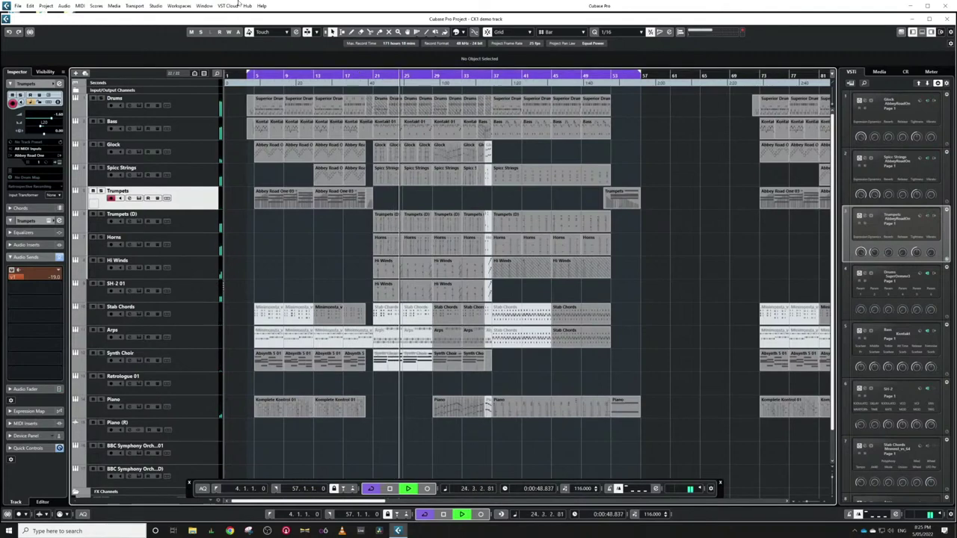
- Stop playback and select the Drums, Bass, Glock, Spicc Strings and Trumpets tracks one after another, ending on Spicc Strings
{"action": "scroll", "coordinate": [263, 234], "scroll_direction": "down", "scroll_amount": 2}
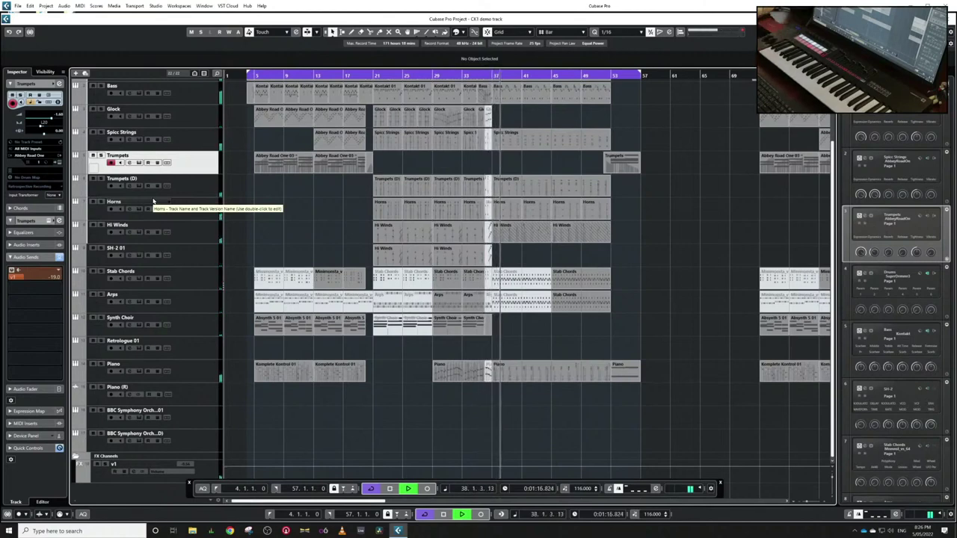
{"action": "key", "text": "space"}
{"action": "scroll", "coordinate": [333, 237], "scroll_direction": "up", "scroll_amount": 2}
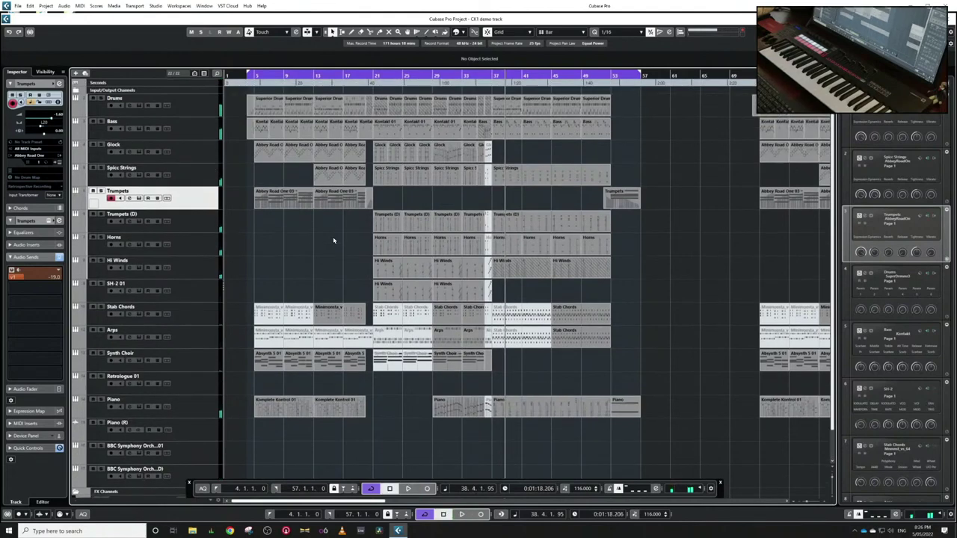
{"action": "left_click", "coordinate": [207, 113]}
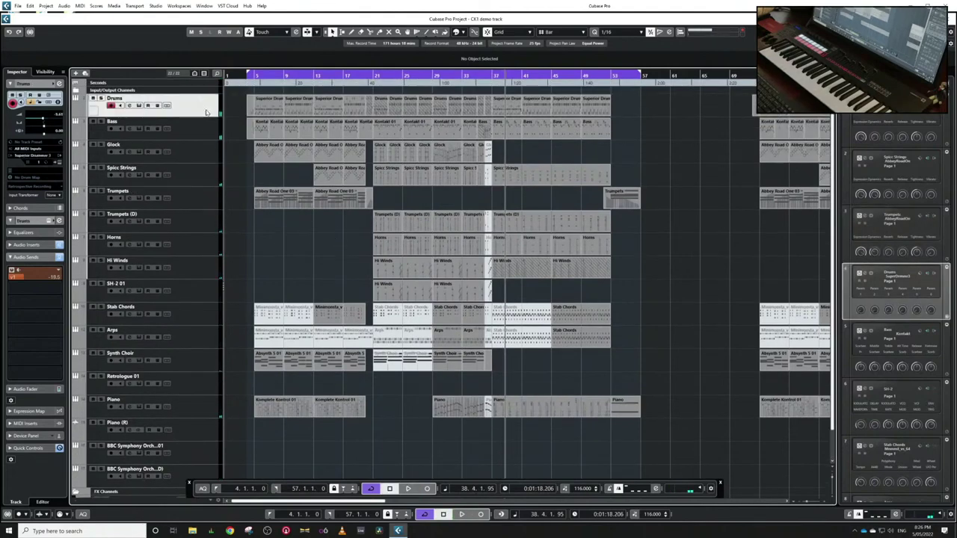
{"action": "left_click", "coordinate": [210, 133]}
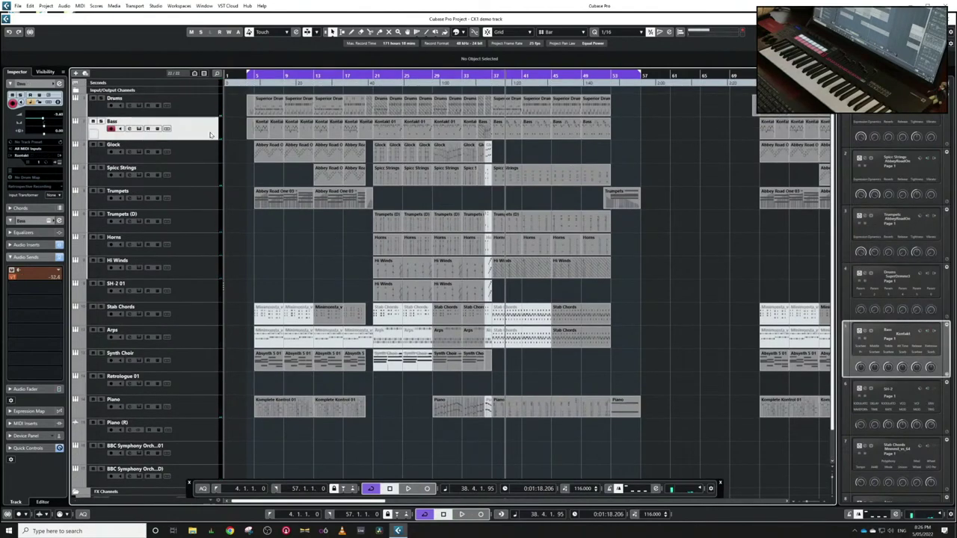
{"action": "left_click", "coordinate": [208, 155]}
{"action": "left_click", "coordinate": [202, 175]}
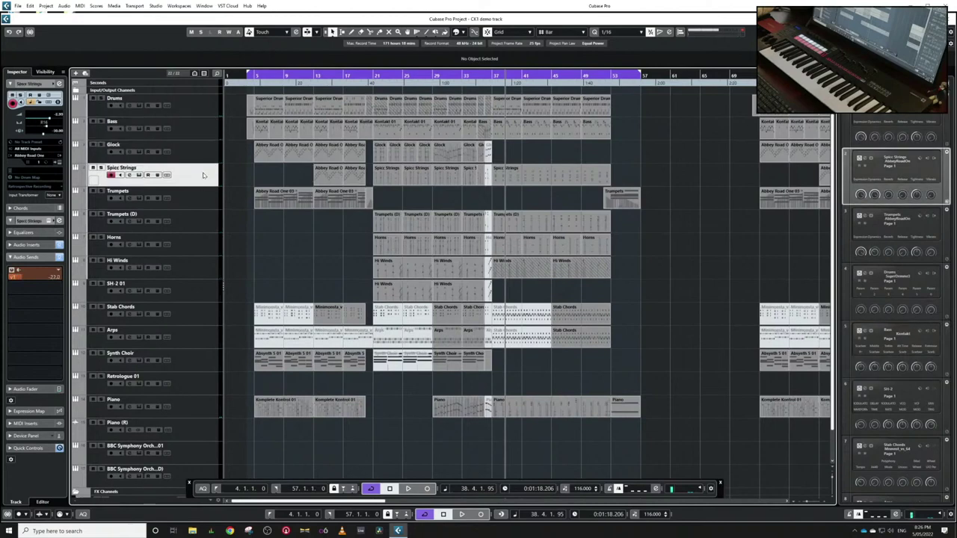
{"action": "left_click", "coordinate": [198, 195]}
{"action": "left_click", "coordinate": [198, 183]}
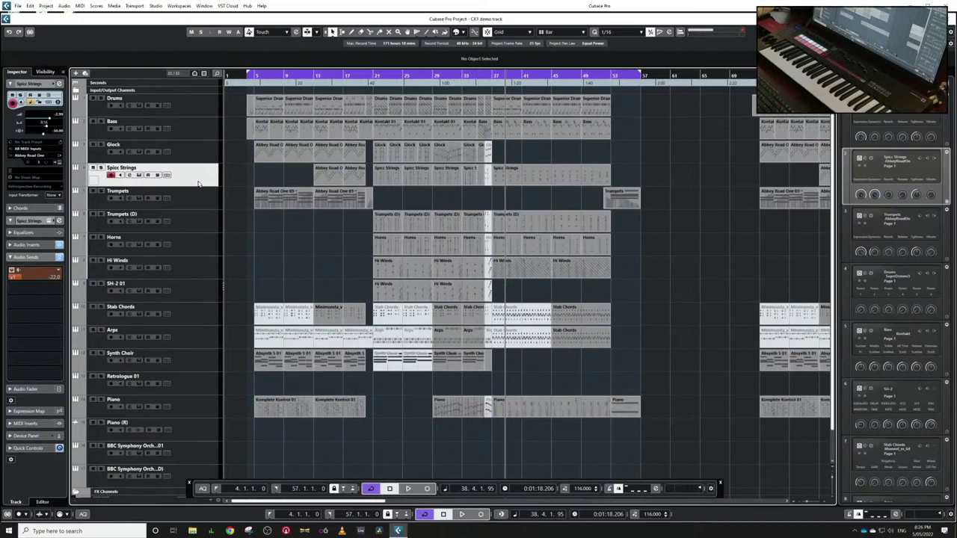
- View the Superior Drummer 3 instrument of the Drums track and the Kontakt instrument of the Bass track, closing each window
{"action": "left_click", "coordinate": [206, 112]}
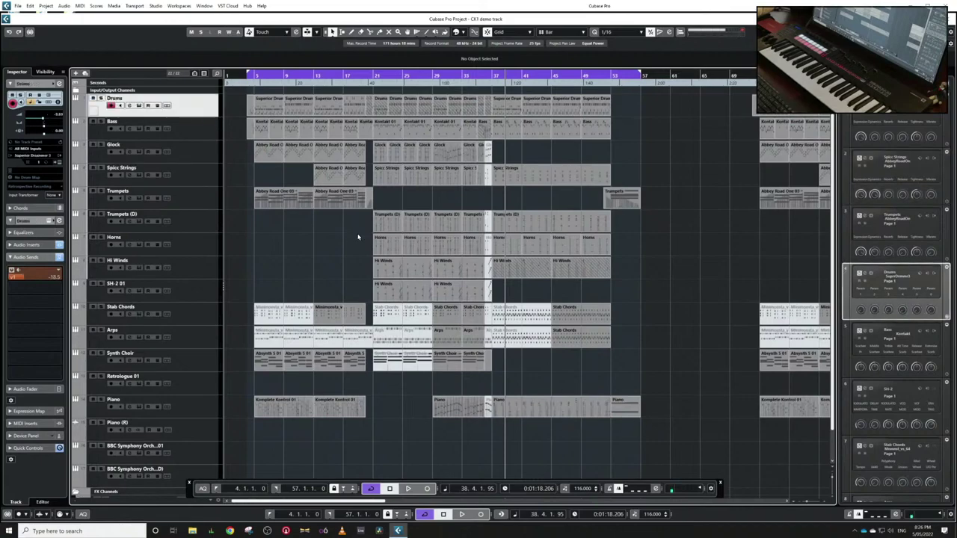
{"action": "key", "text": "Return"}
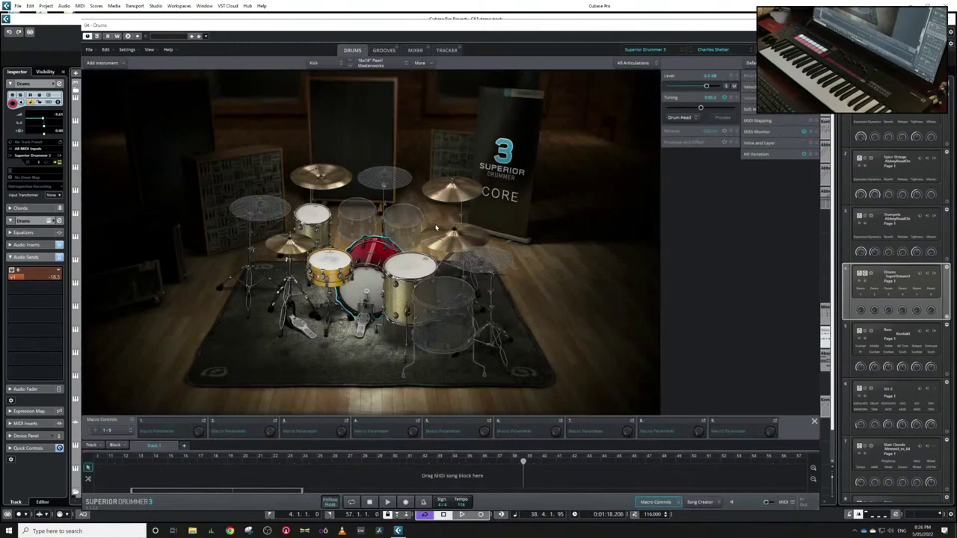
{"action": "key", "text": "Return"}
{"action": "left_click", "coordinate": [186, 132]}
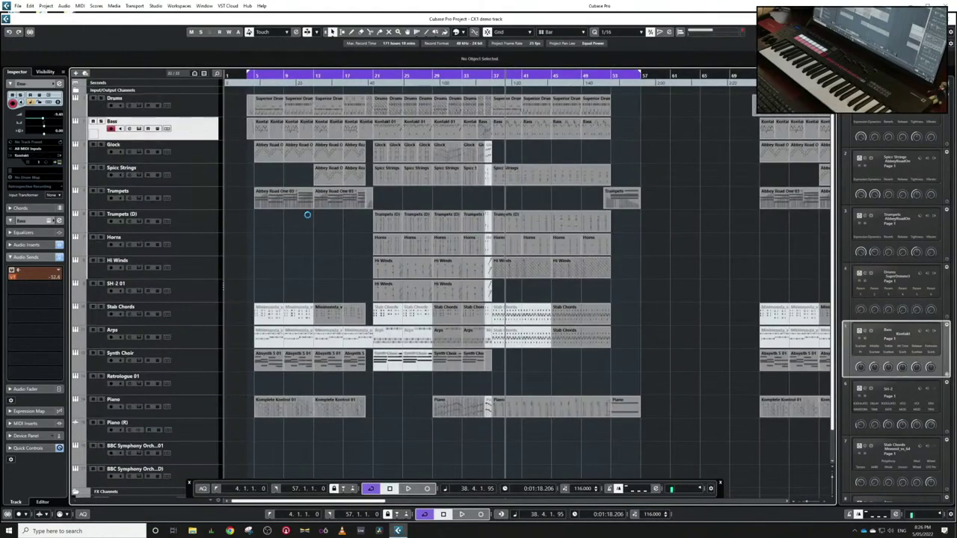
{"action": "key", "text": "Return"}
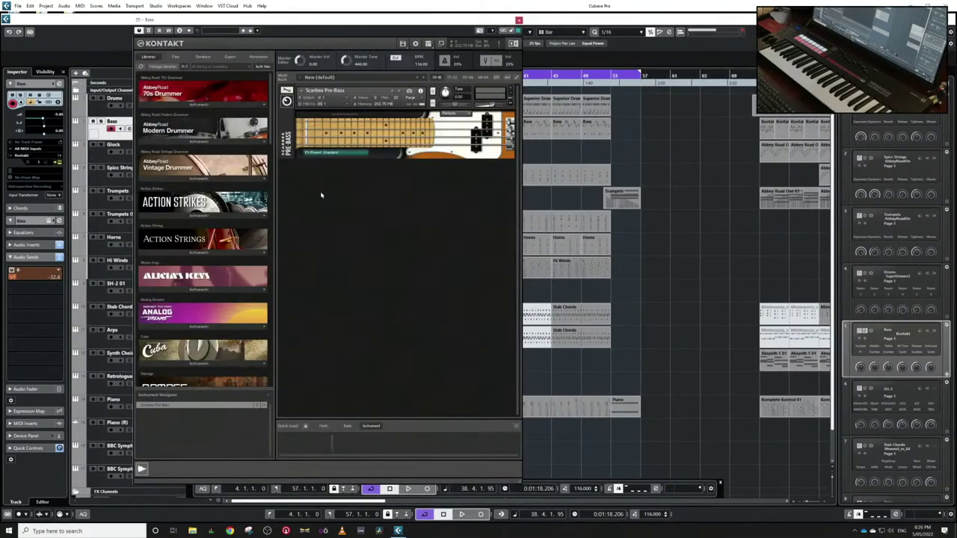
{"action": "key", "text": "Return"}
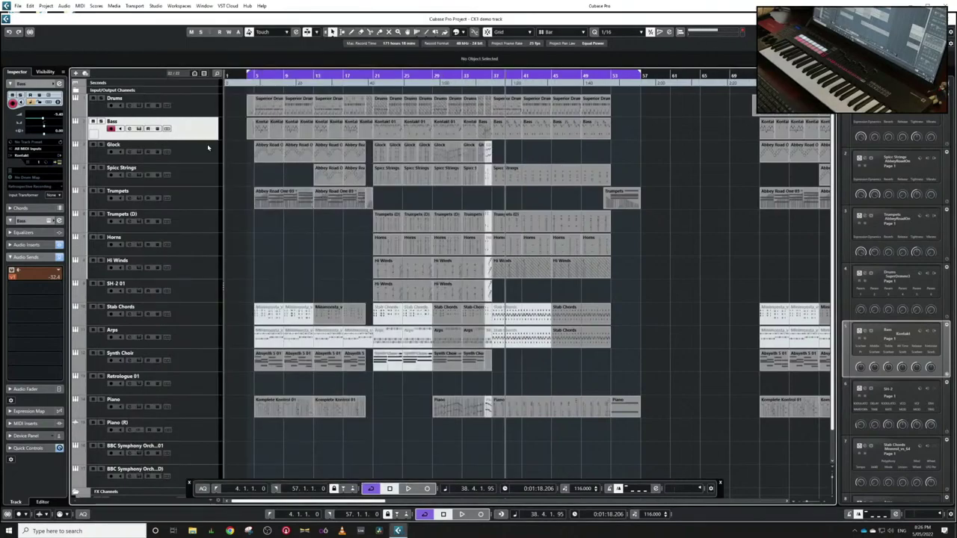
- View the Abbey Road One instrument of the Trumpets (D) track and the synthesizer of the SH-2 01 track, closing each window
{"action": "left_click", "coordinate": [203, 216]}
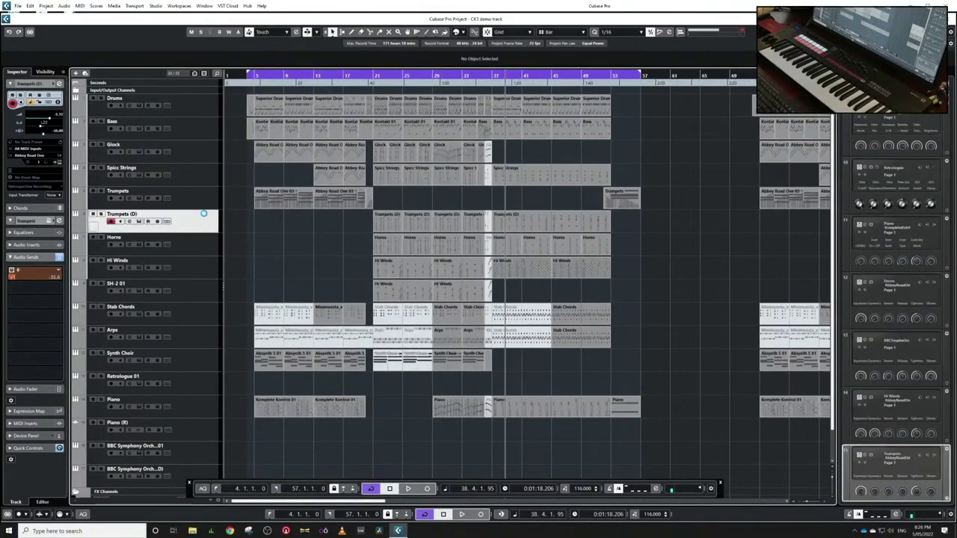
{"action": "key", "text": "Return"}
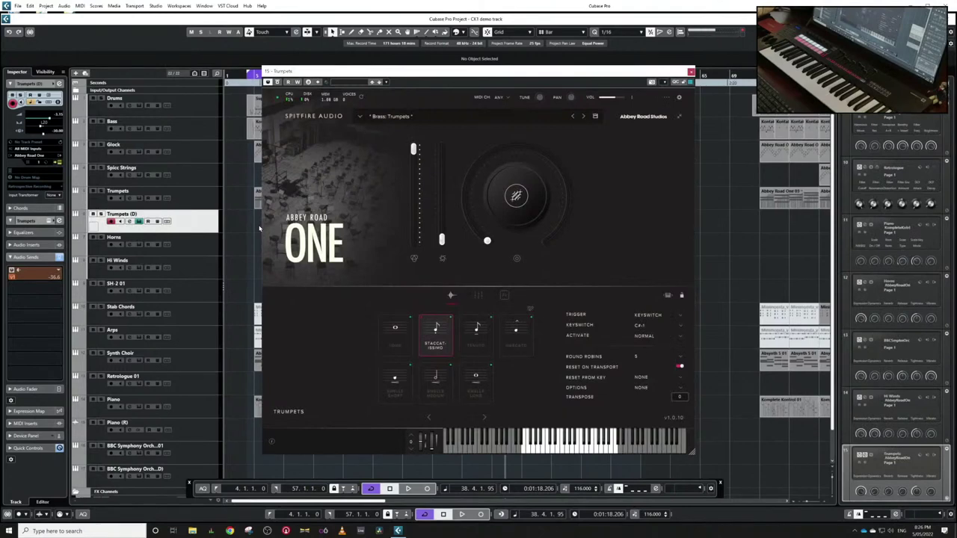
{"action": "key", "text": "Return"}
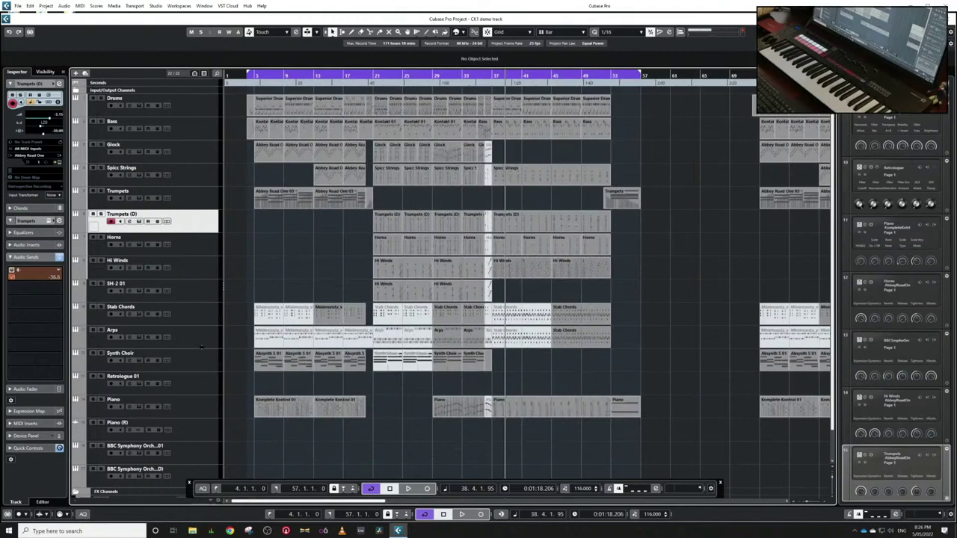
{"action": "left_click", "coordinate": [195, 288]}
{"action": "key", "text": "Return"}
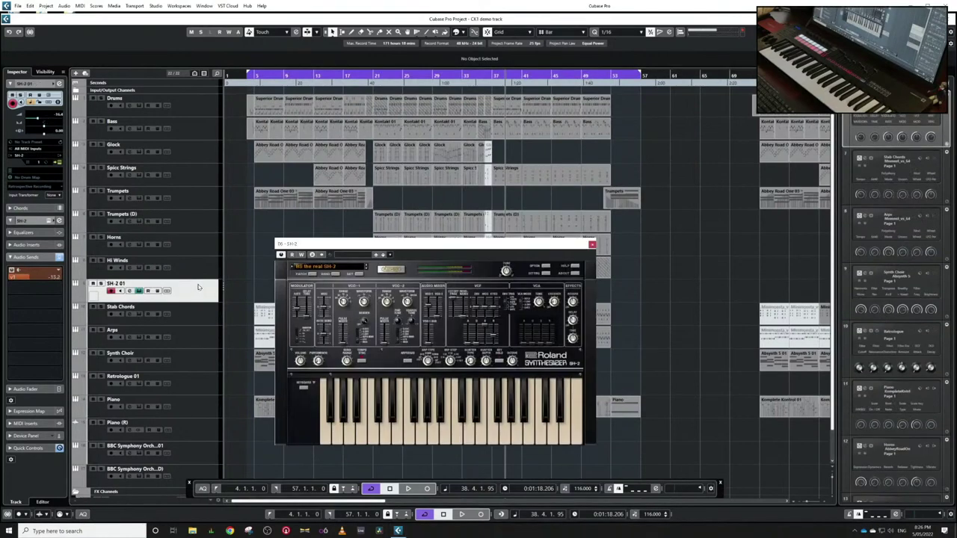
{"action": "key", "text": "Return"}
- View the Minimonsta instrument of the Arps track and close its window
{"action": "left_click", "coordinate": [204, 340]}
{"action": "key", "text": "Return"}
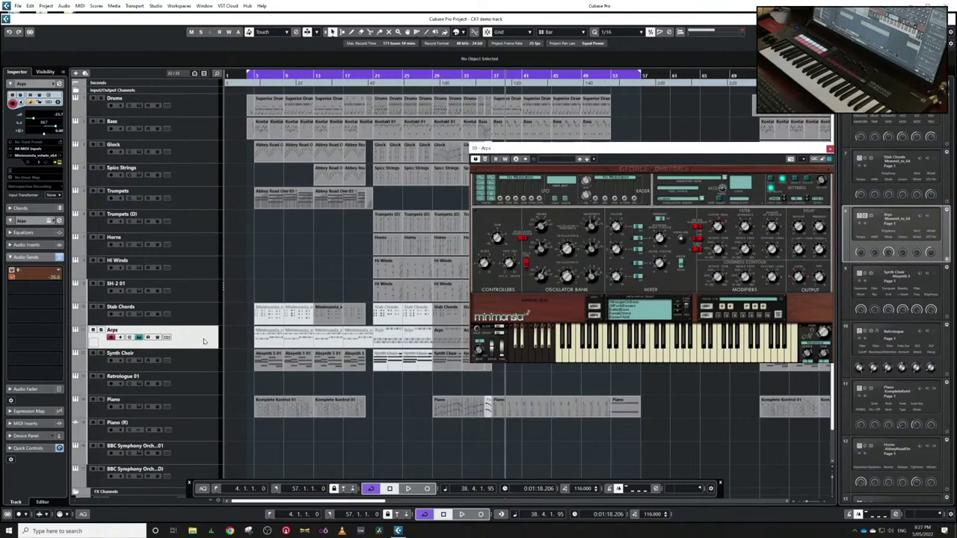
{"action": "key", "text": "ctrl+w"}
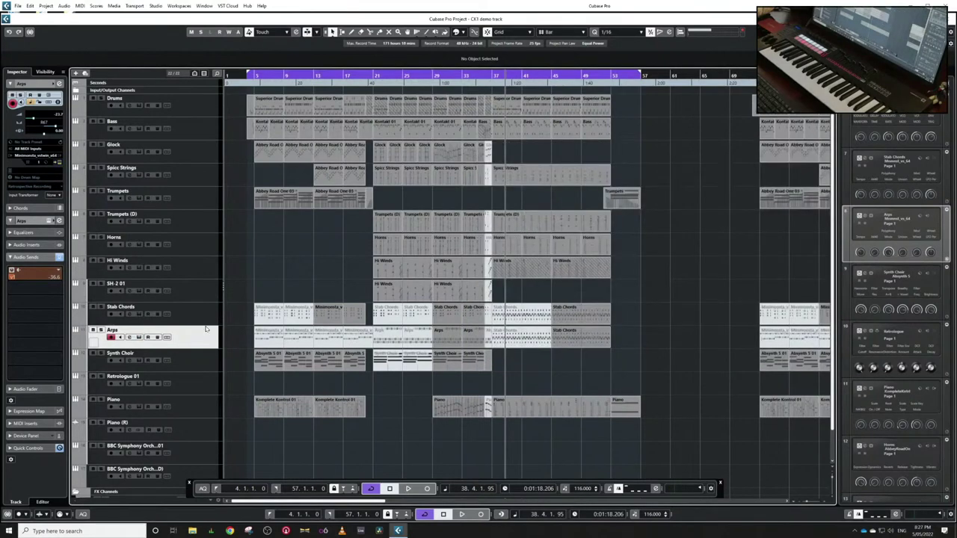
- Select the tracks one by one from Drums down to Hi Winds to compare their controller assignments
{"action": "left_click", "coordinate": [215, 112]}
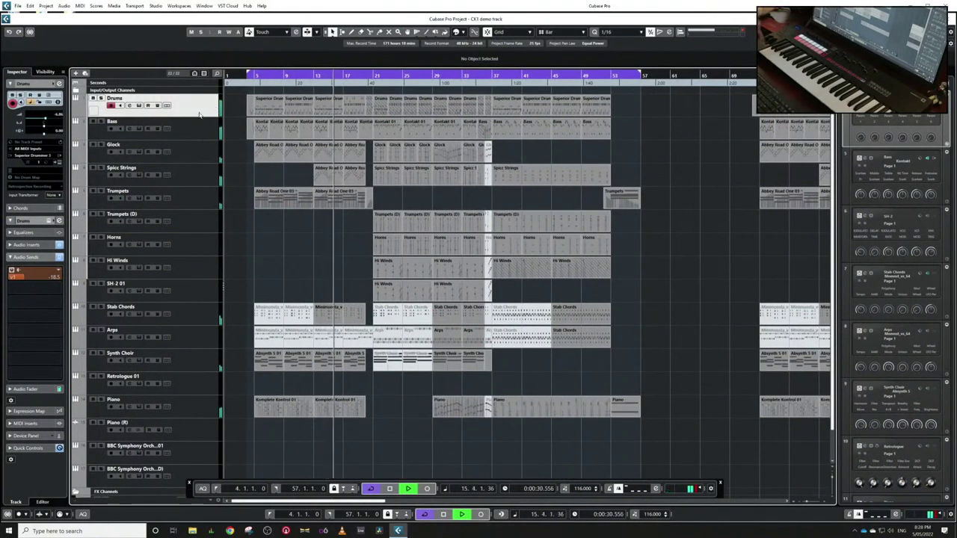
{"action": "key", "text": "Down"}
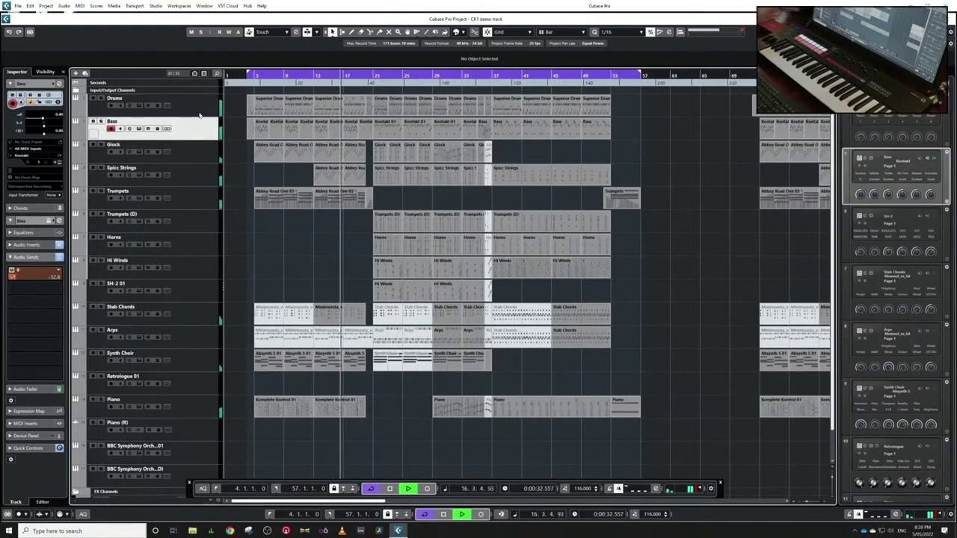
{"action": "key", "text": "Down"}
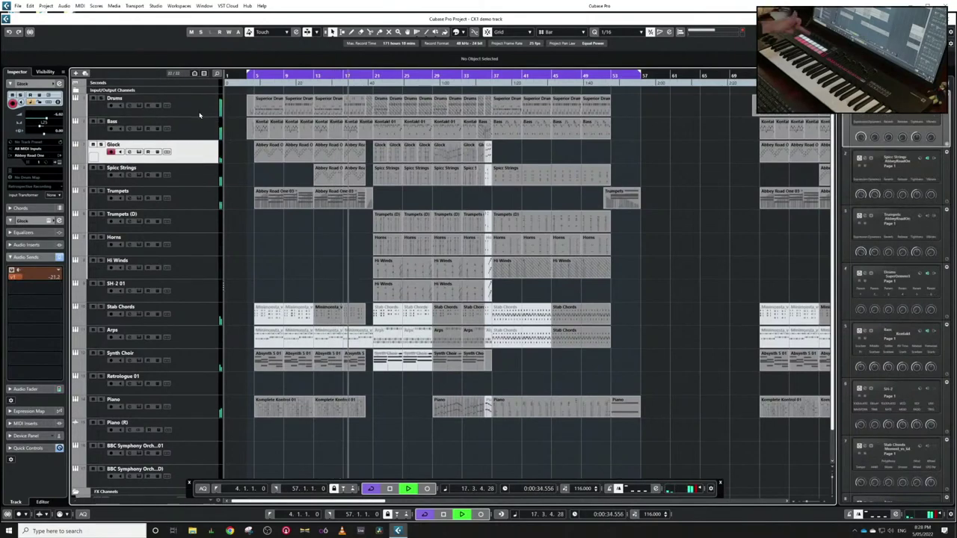
{"action": "key", "text": "Down"}
{"action": "key", "text": "Down"}
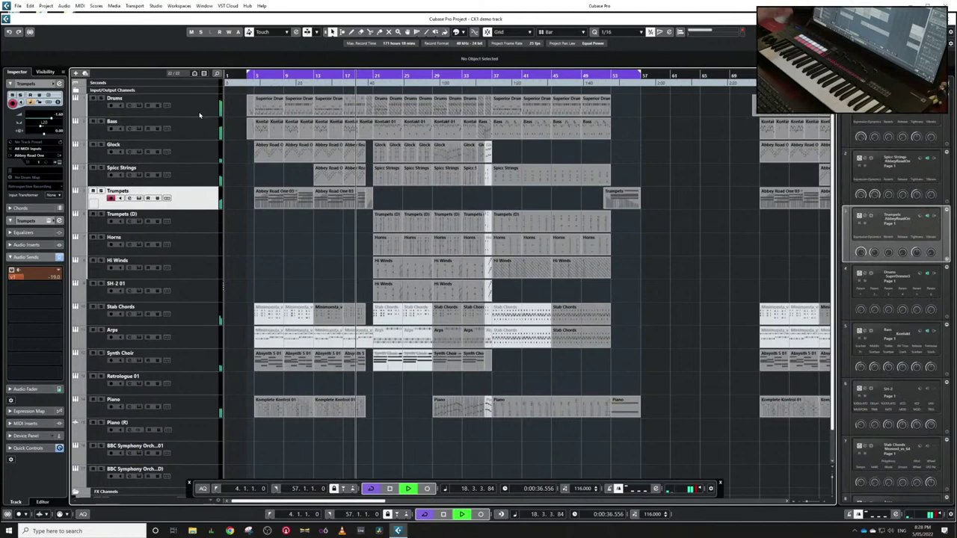
{"action": "key", "text": "Down"}
{"action": "key", "text": "Down"}
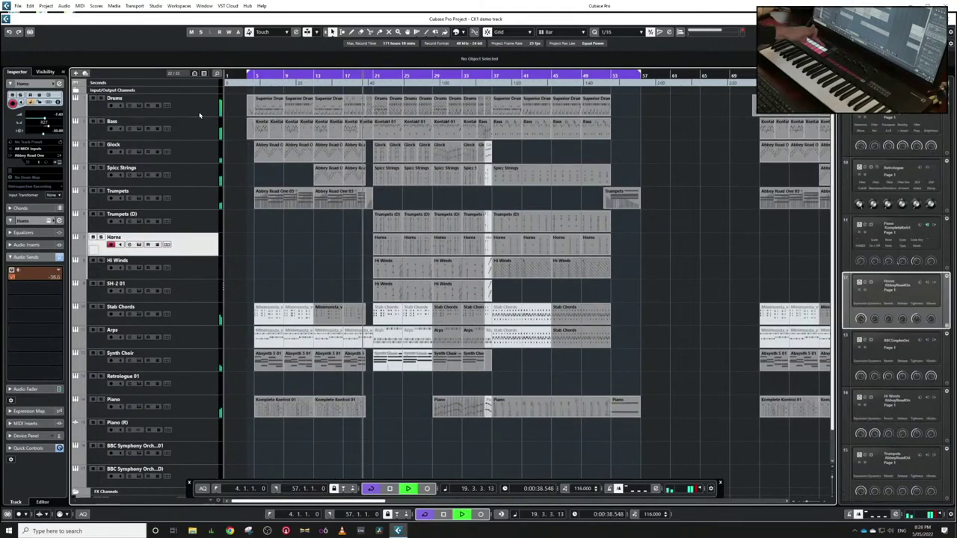
{"action": "key", "text": "Down"}
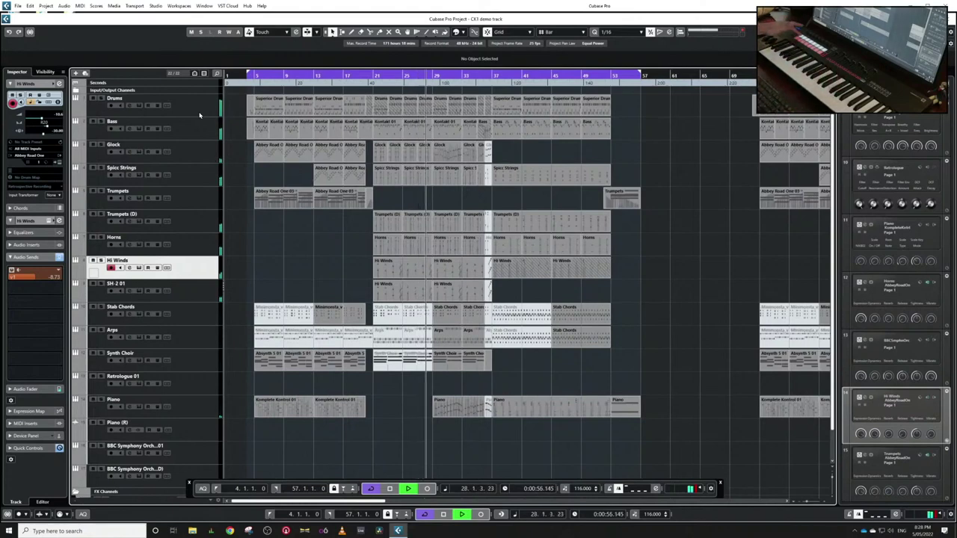
- Select the SH-2 01 track and continue track by track down to the first BBC Symphony Orchestra track
{"action": "left_click", "coordinate": [199, 298]}
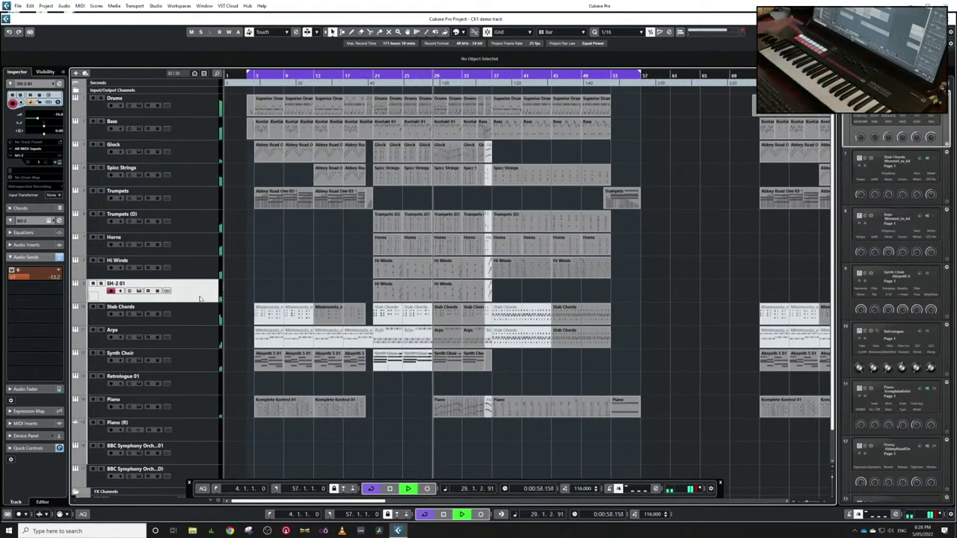
{"action": "key", "text": "Down"}
{"action": "key", "text": "Down"}
{"action": "key", "text": "Down"}
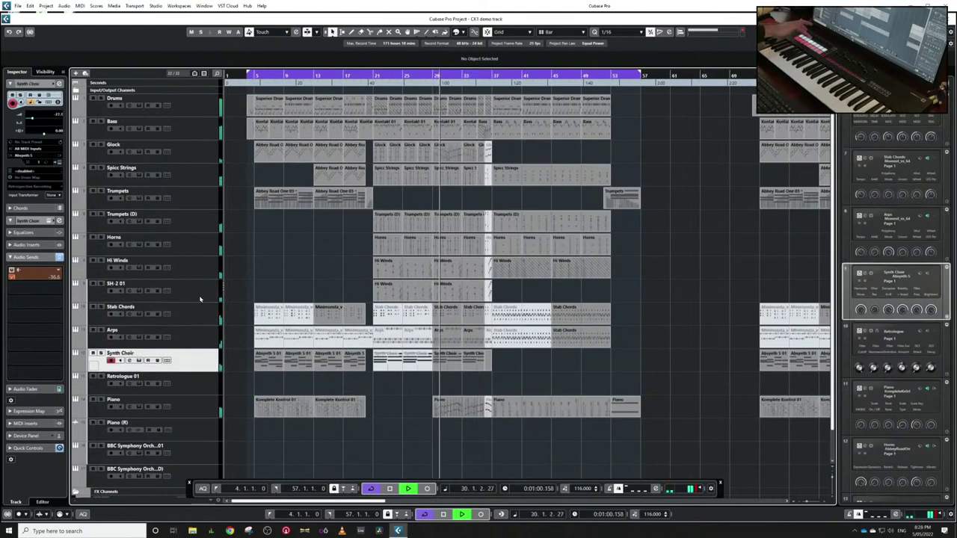
{"action": "key", "text": "Down"}
{"action": "key", "text": "Down"}
{"action": "key", "text": "Down"}
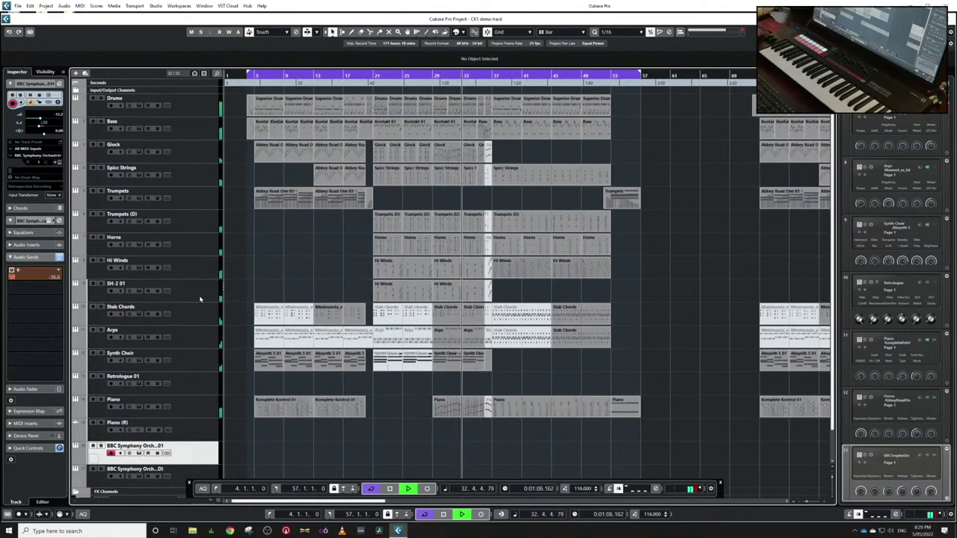
{"action": "left_click", "coordinate": [200, 299]}
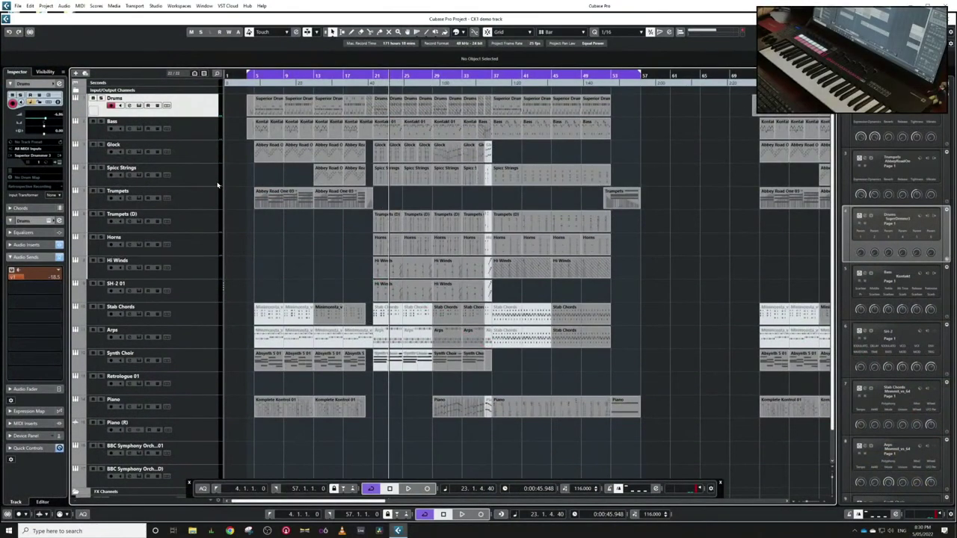
- Select the Spicc Strings track and move the selection down through both trumpet tracks to Horns
{"action": "left_click", "coordinate": [218, 182]}
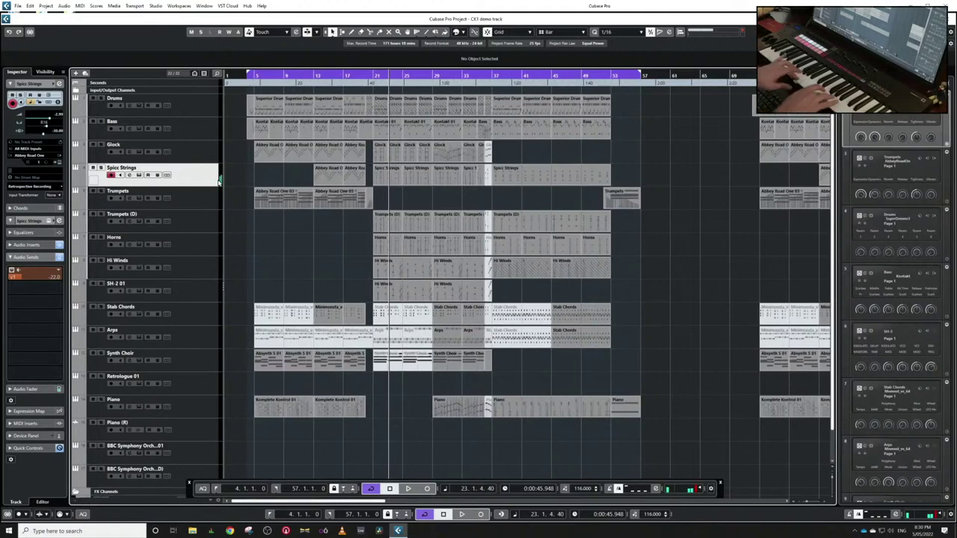
{"action": "key", "text": "Down"}
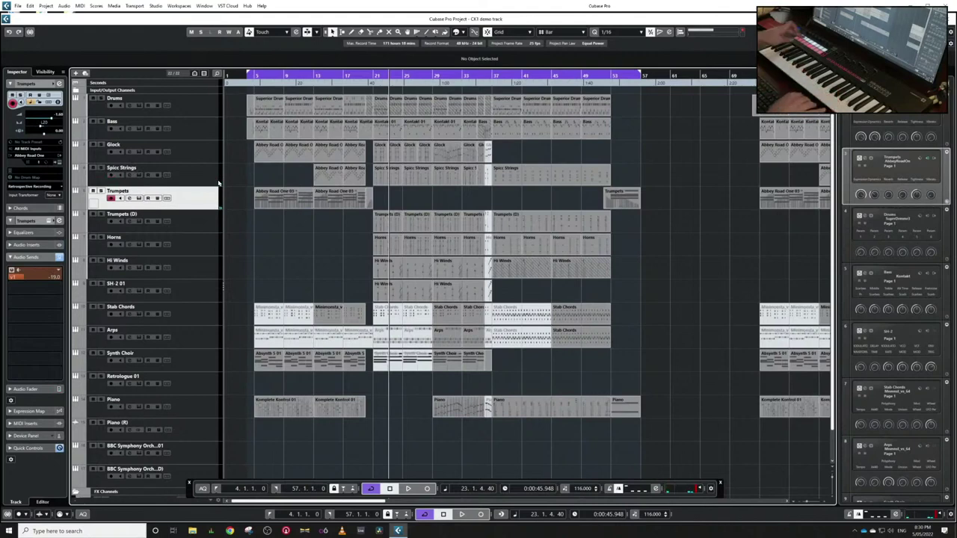
{"action": "key", "text": "Down"}
{"action": "key", "text": "Down"}
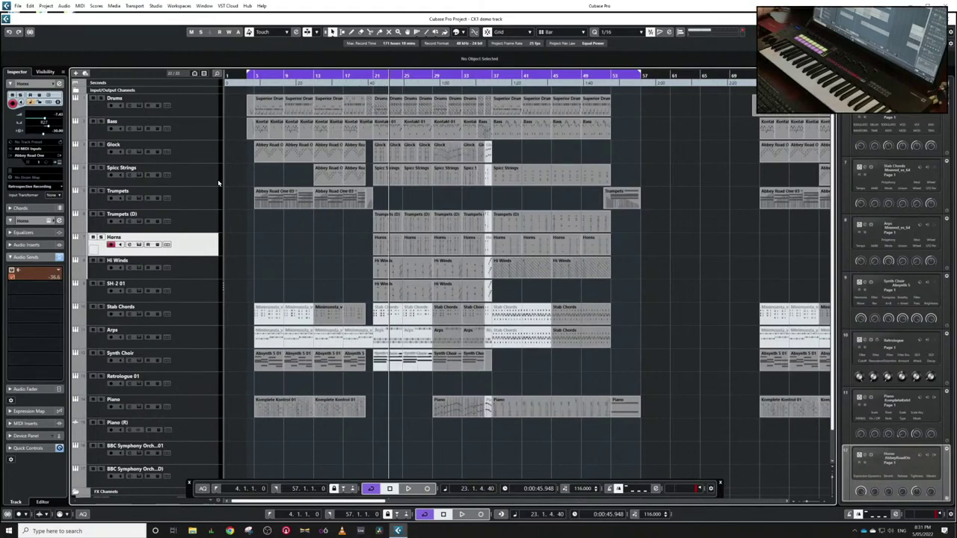
- Set the cycle range from bar 25 to bar 29 and restart playback
{"action": "key", "text": "space"}
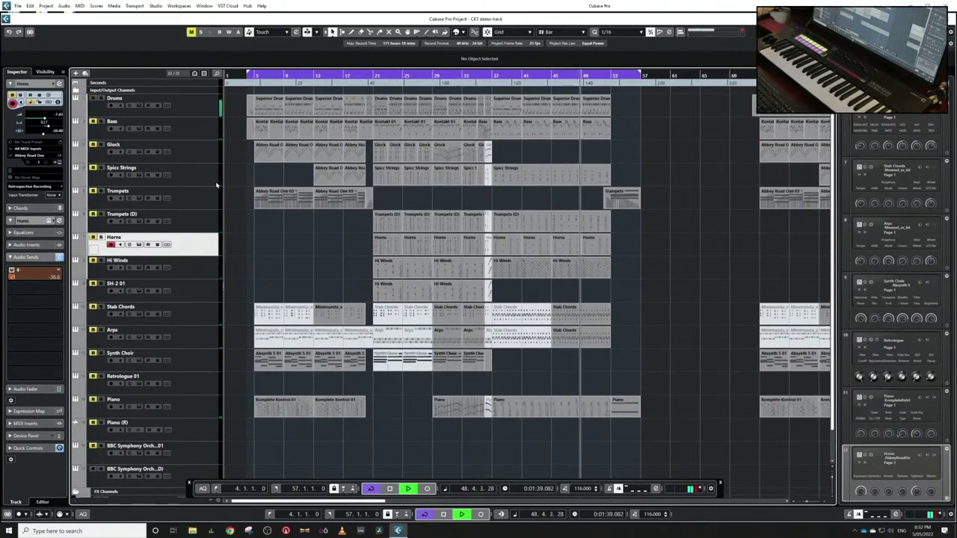
{"action": "left_click_drag", "start_coordinate": [403, 80], "coordinate": [434, 79]}
{"action": "key", "text": "space"}
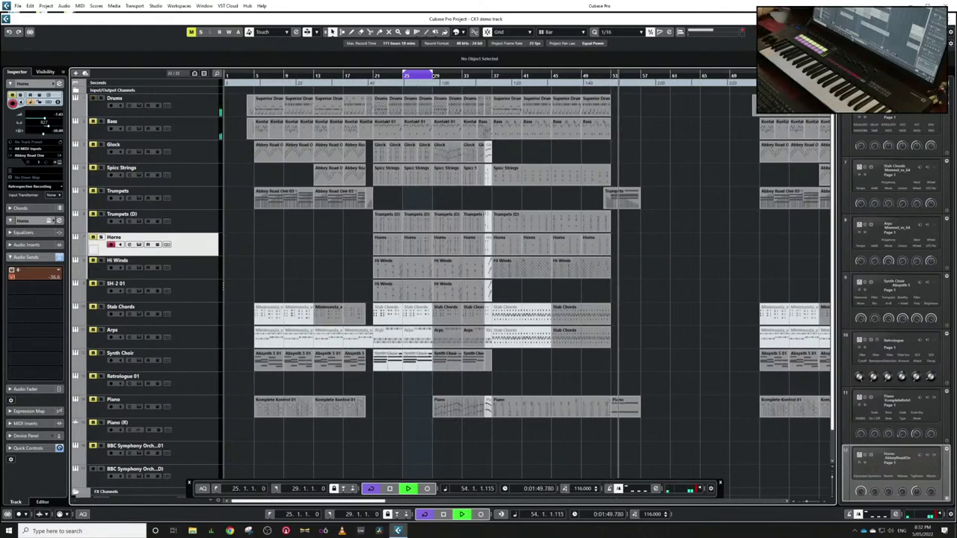
{"action": "key", "text": "space"}
{"action": "key", "text": "space"}
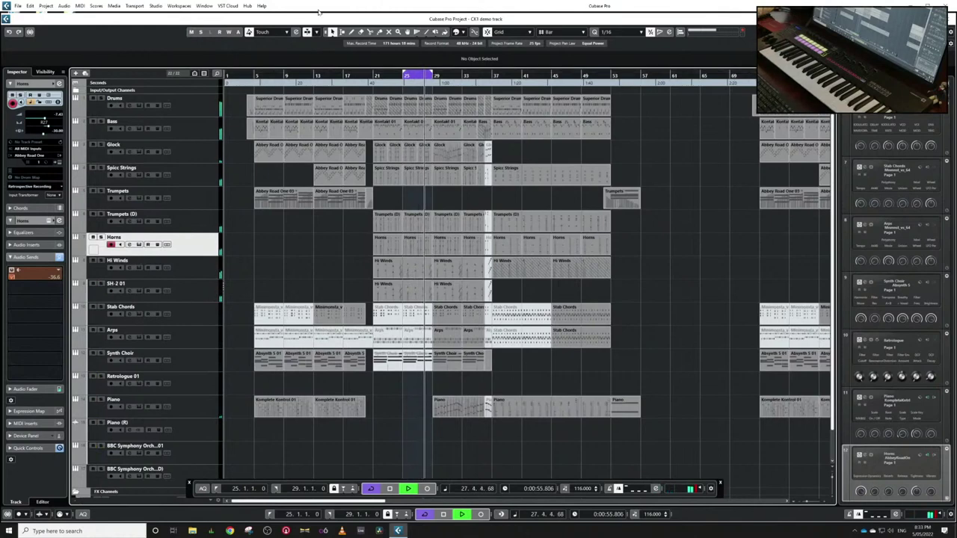
- Change the cycle range to run from bar 37 to bar 53
{"action": "left_click", "coordinate": [609, 78], "text": "alt"}
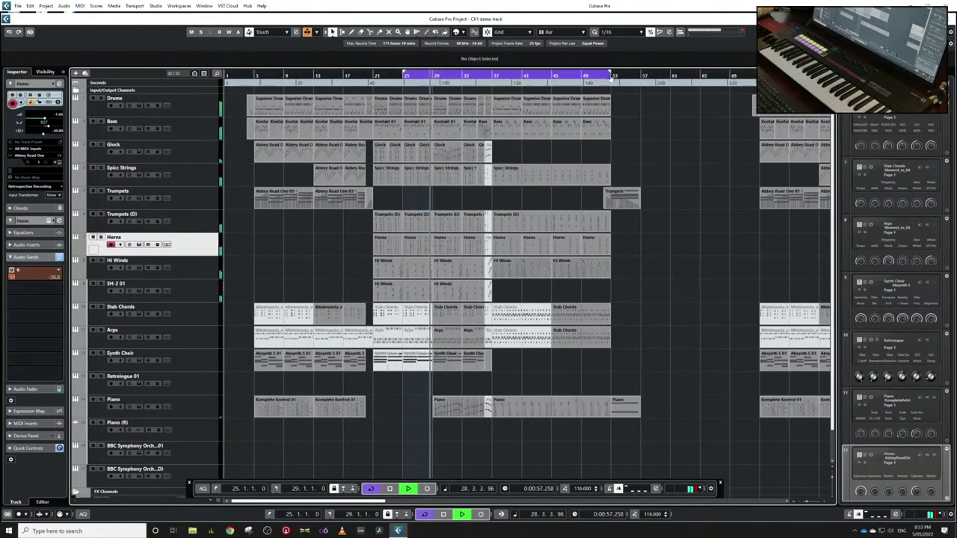
{"action": "left_click", "coordinate": [492, 75], "text": "ctrl"}
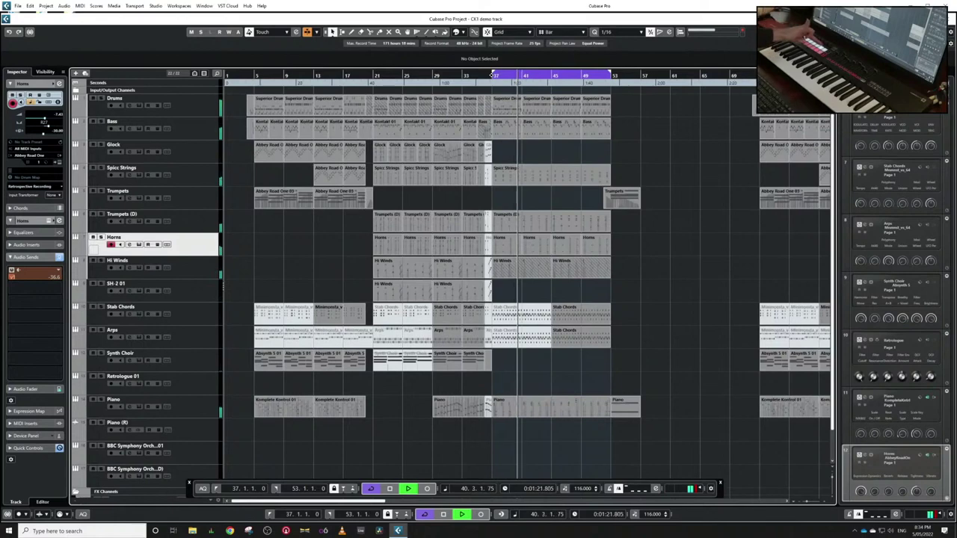
- Move the track selection up from Horns to Spicc Strings and open the MixConsole maximized
{"action": "key", "text": "Up"}
{"action": "key", "text": "Up"}
{"action": "key", "text": "Up"}
{"action": "key", "text": "Up"}
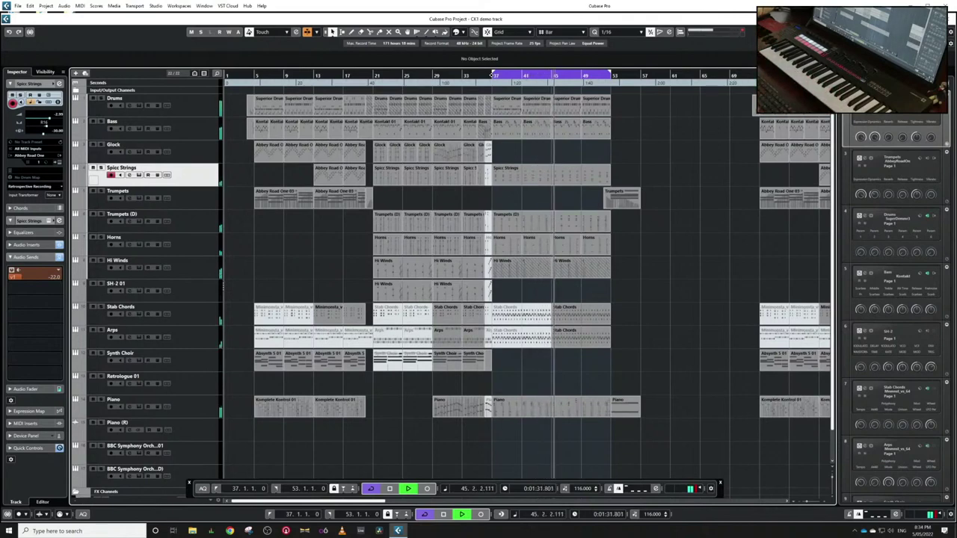
{"action": "key", "text": "F3"}
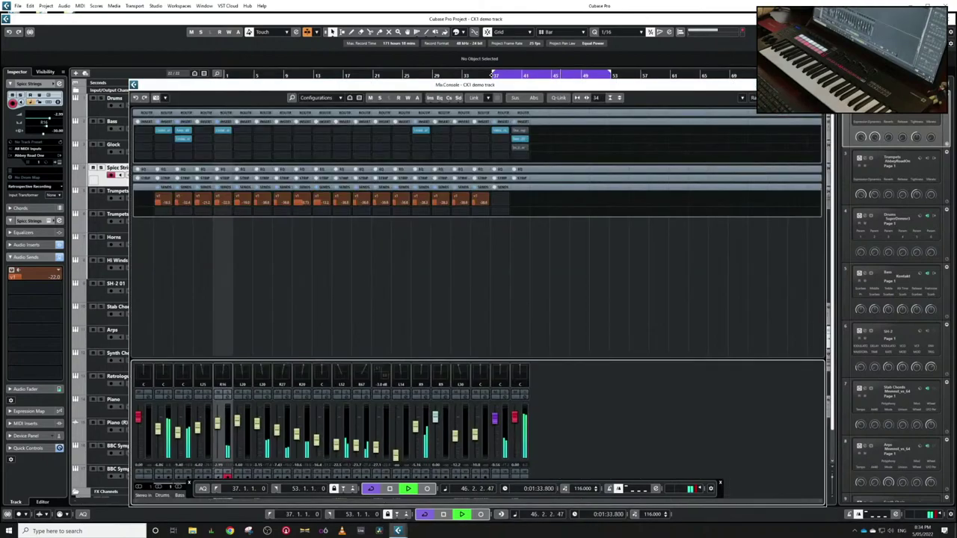
{"action": "double_click", "coordinate": [551, 85]}
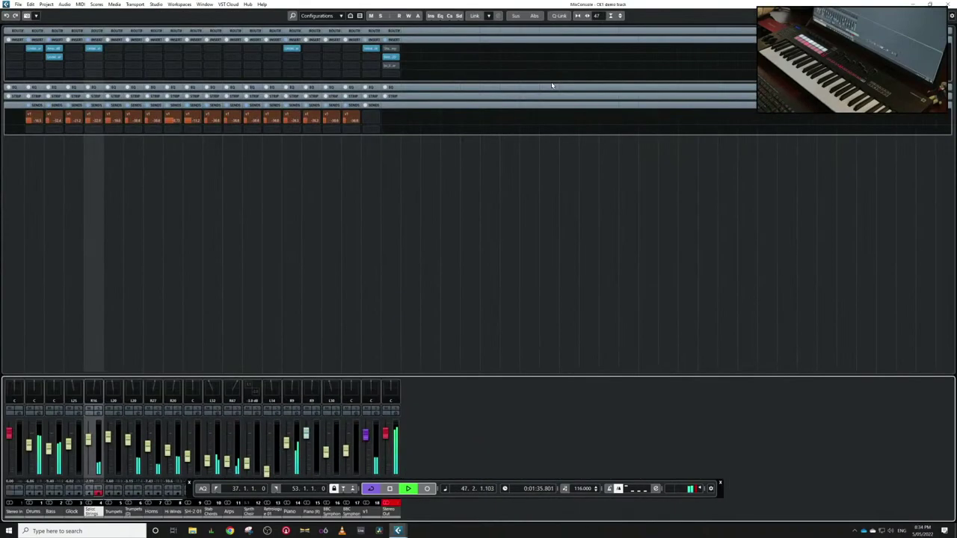
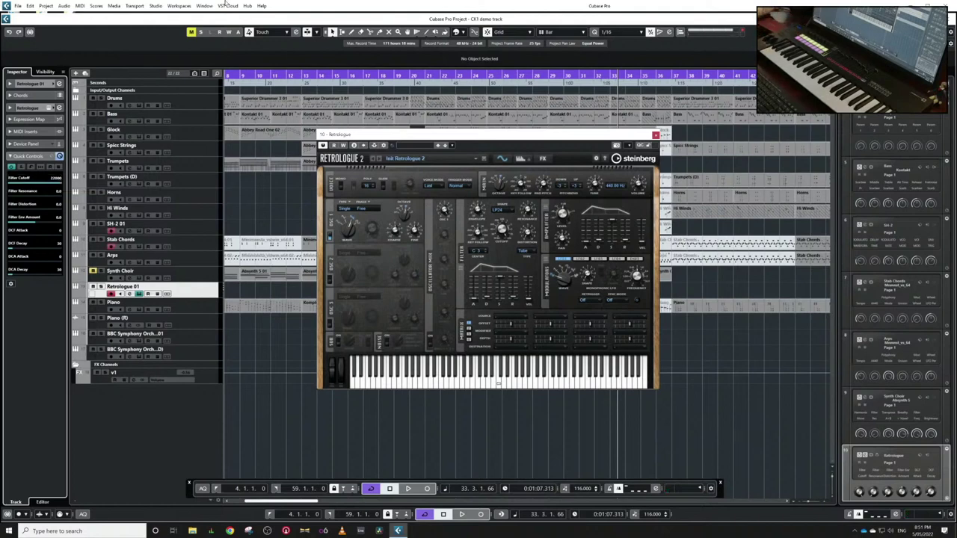
{"action": "left_click", "coordinate": [139, 7]}
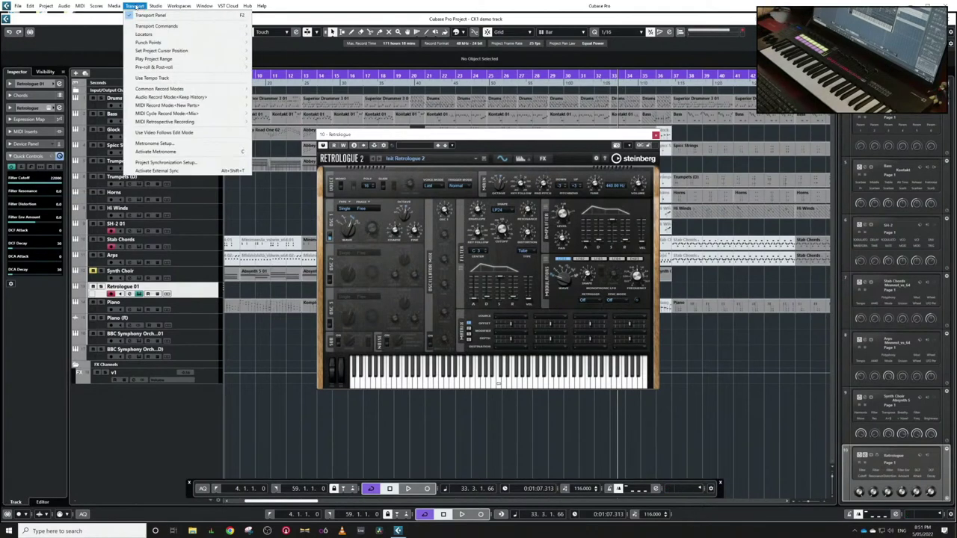
{"action": "left_click", "coordinate": [130, 6]}
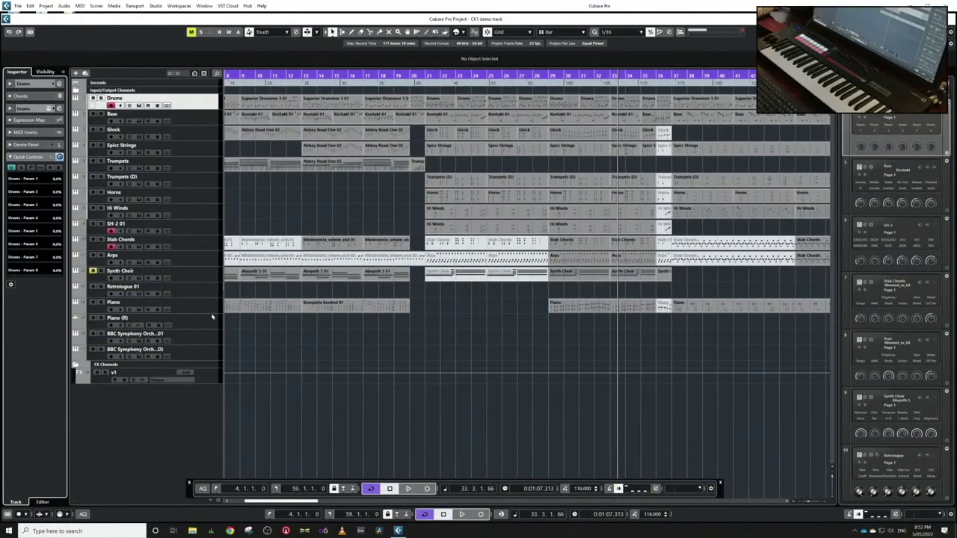
- Select the Retrologue 01 track and briefly show its channel in the MixConsole before returning to the project
{"action": "left_click", "coordinate": [200, 293]}
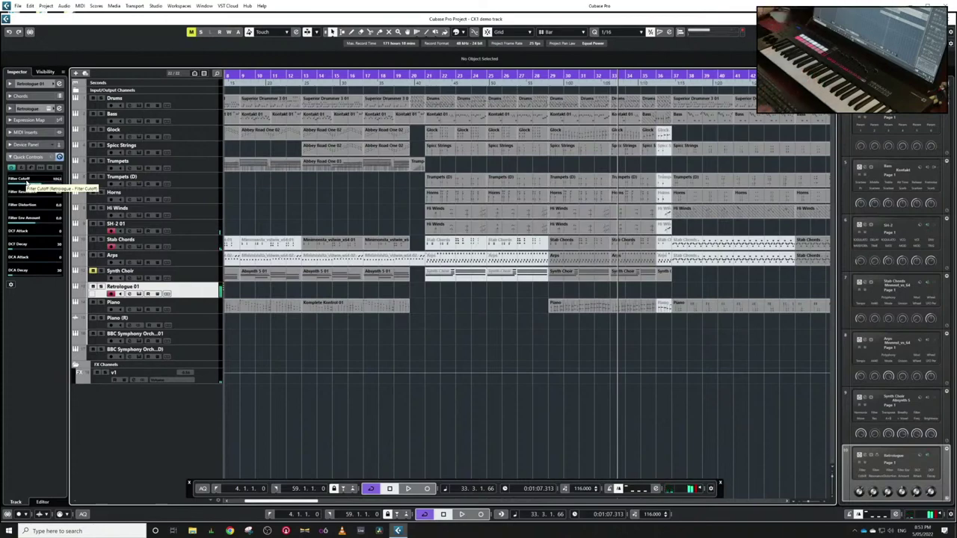
{"action": "key", "text": "F3"}
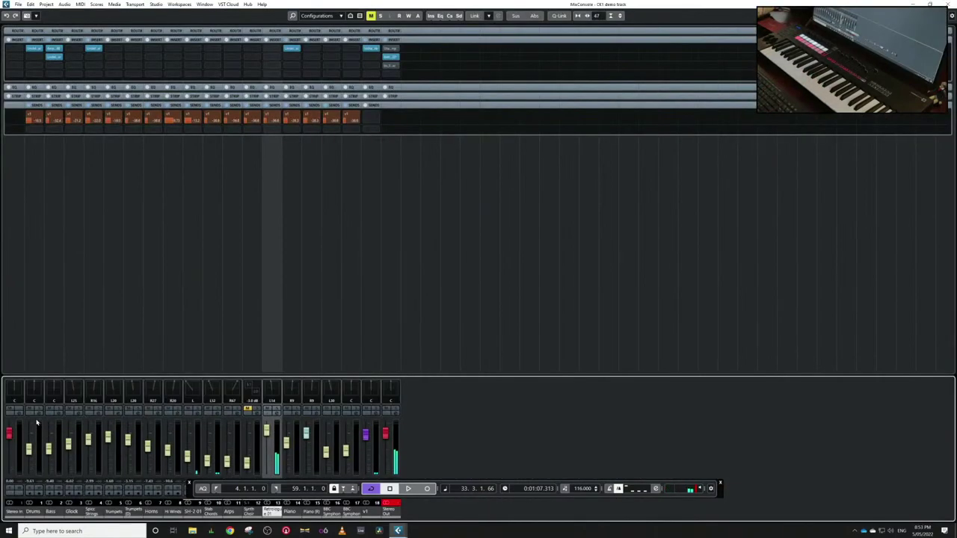
{"action": "key", "text": "F3"}
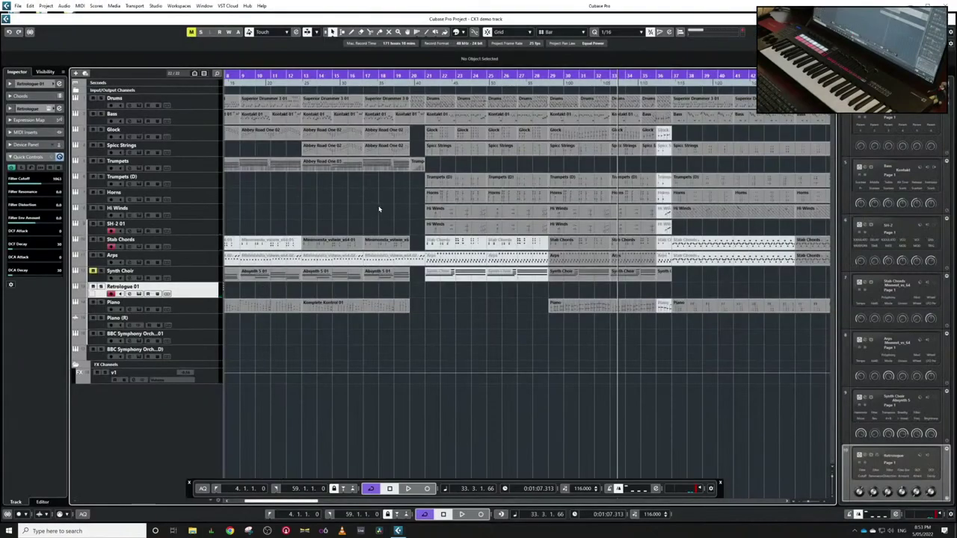
- Close the CK1 demo track project and open the Launchkey X Cubase Live Stream project
{"action": "key", "text": "g"}
{"action": "key", "text": "g"}
{"action": "key", "text": "g"}
{"action": "key", "text": "g"}
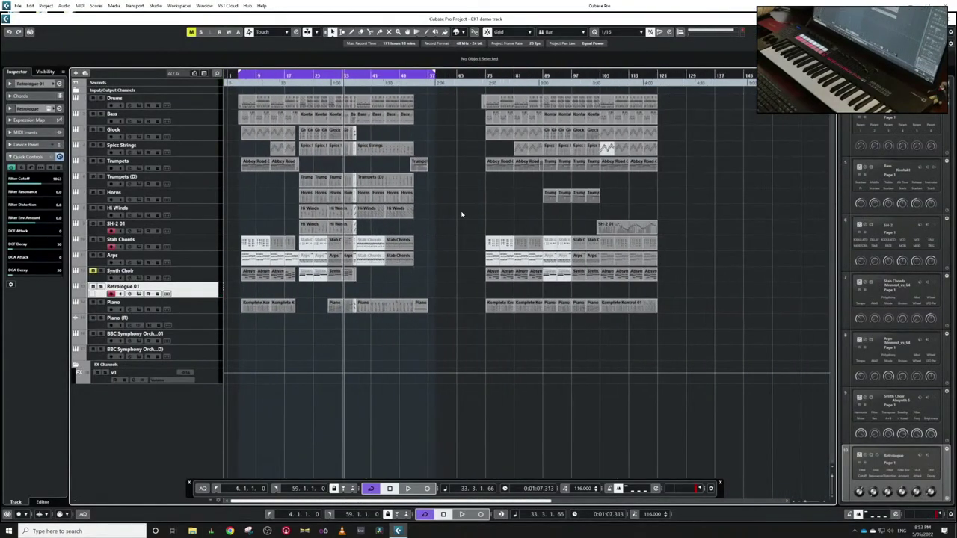
{"action": "key", "text": "ctrl+w"}
{"action": "left_click", "coordinate": [477, 278]}
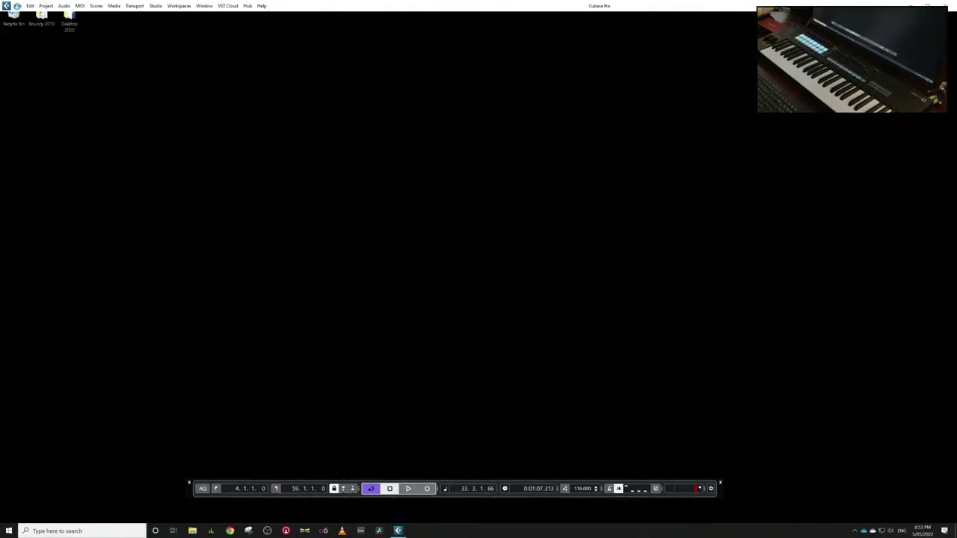
{"action": "left_click", "coordinate": [18, 6]}
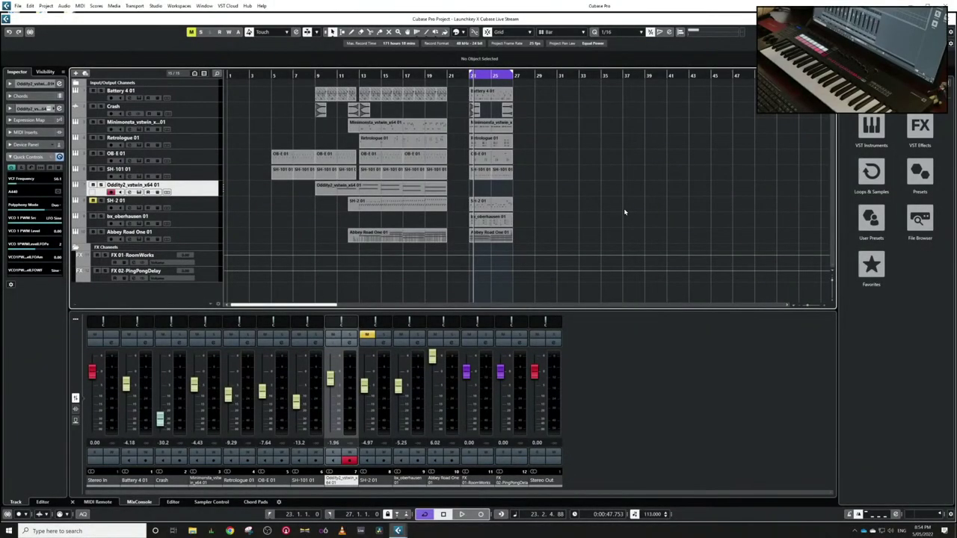
- Select the Minimonsta track followed by Retrologue 01, and close the Retrologue instrument window
{"action": "left_click", "coordinate": [186, 130]}
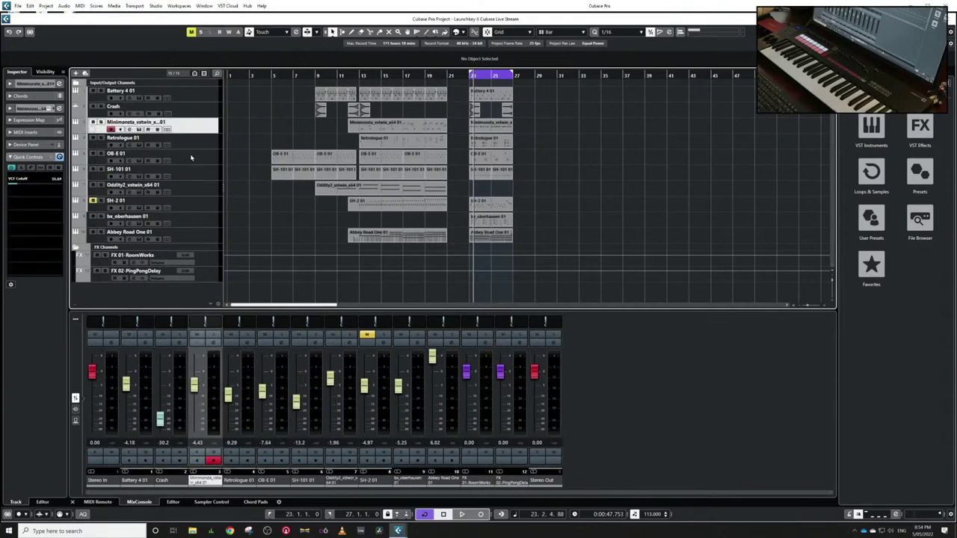
{"action": "left_click", "coordinate": [187, 140]}
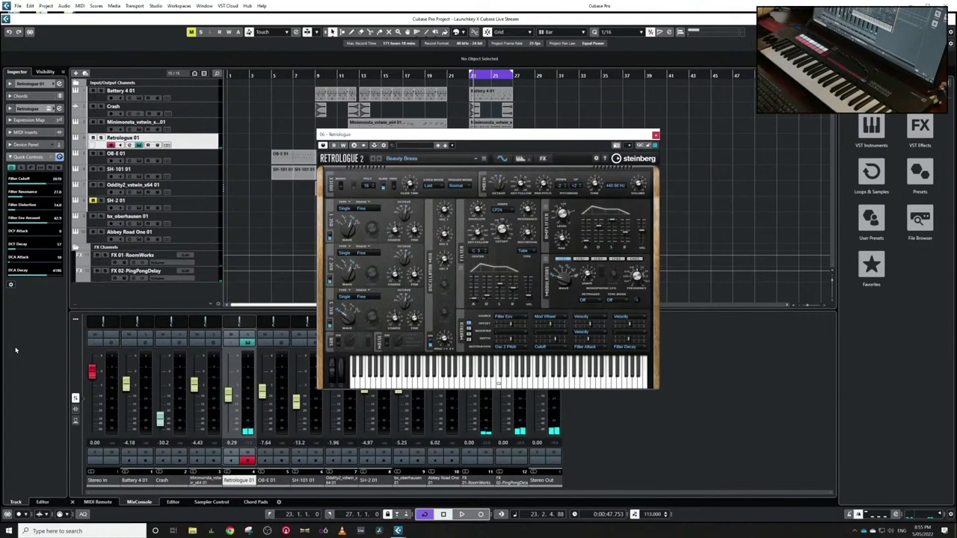
{"action": "key", "text": "e"}
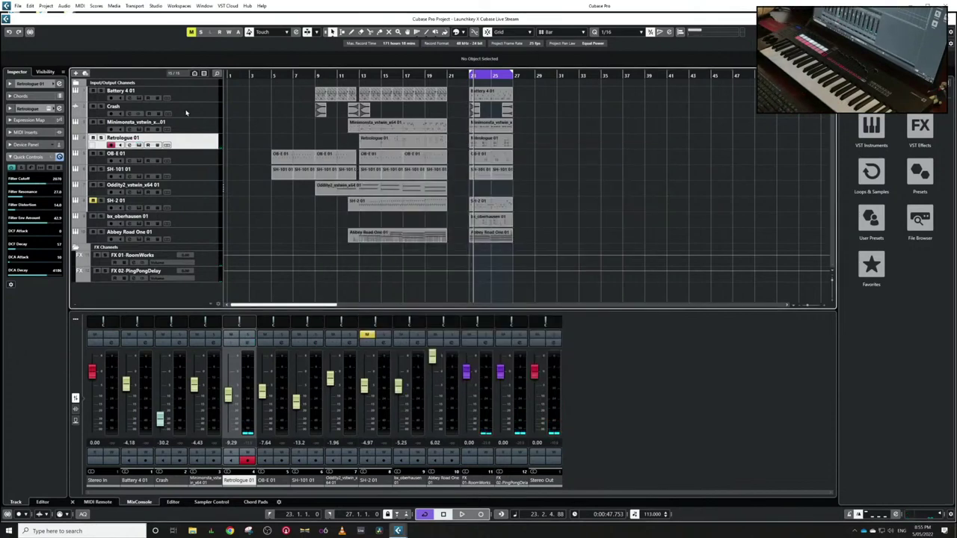
- Step through the SH-101 and Oddity2 tracks to bx_oberhausen 01, and open its instrument editor clear of the track list
{"action": "left_click", "coordinate": [195, 174]}
{"action": "left_click", "coordinate": [195, 189]}
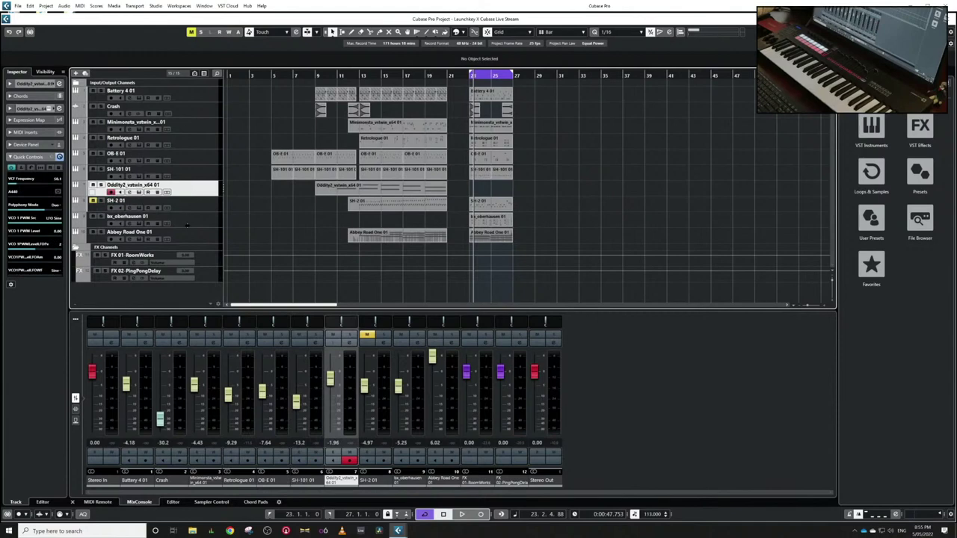
{"action": "left_click", "coordinate": [188, 222]}
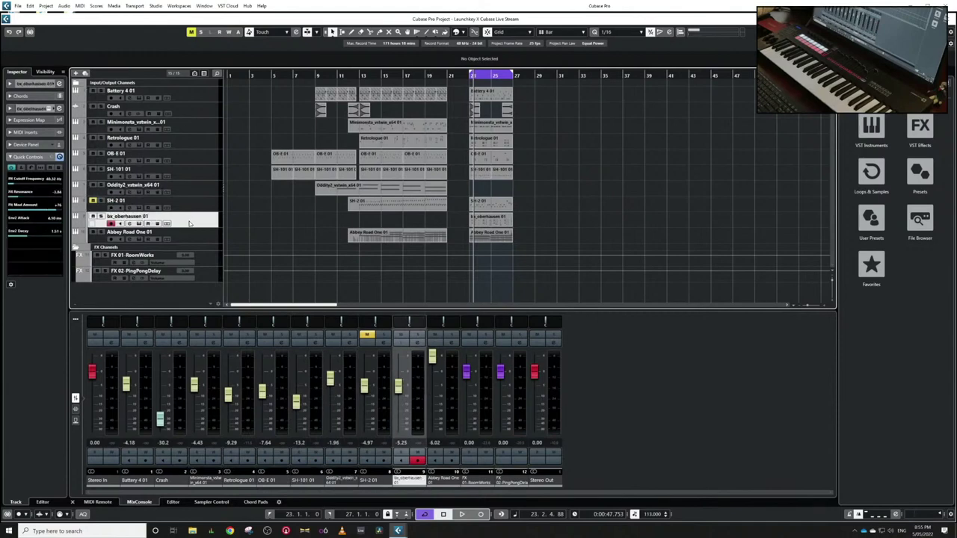
{"action": "key", "text": "e"}
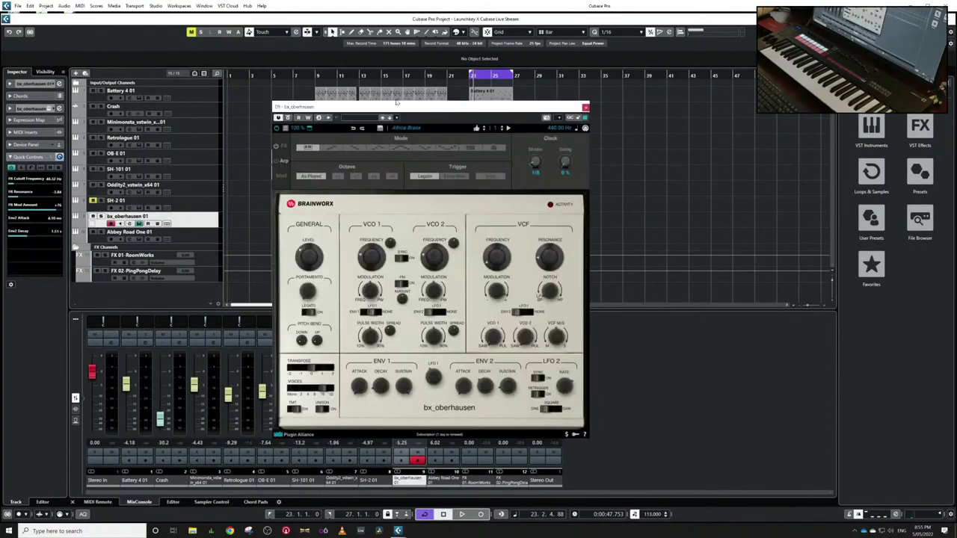
{"action": "left_click_drag", "start_coordinate": [407, 110], "coordinate": [463, 82]}
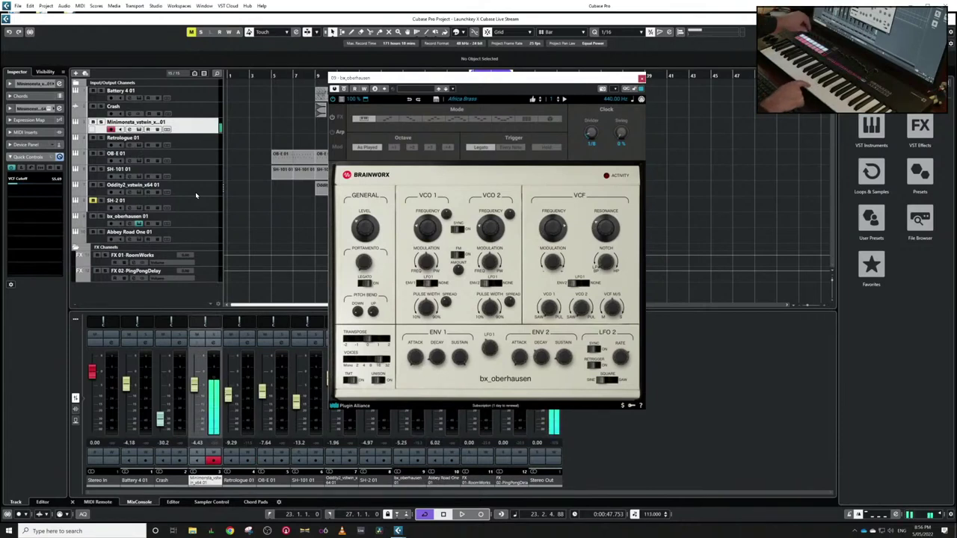
- Select the Minimonsta, Oddity2, OB-E 01 and bx_oberhausen 01 tracks in turn to compare their quick controls
{"action": "left_click", "coordinate": [195, 127]}
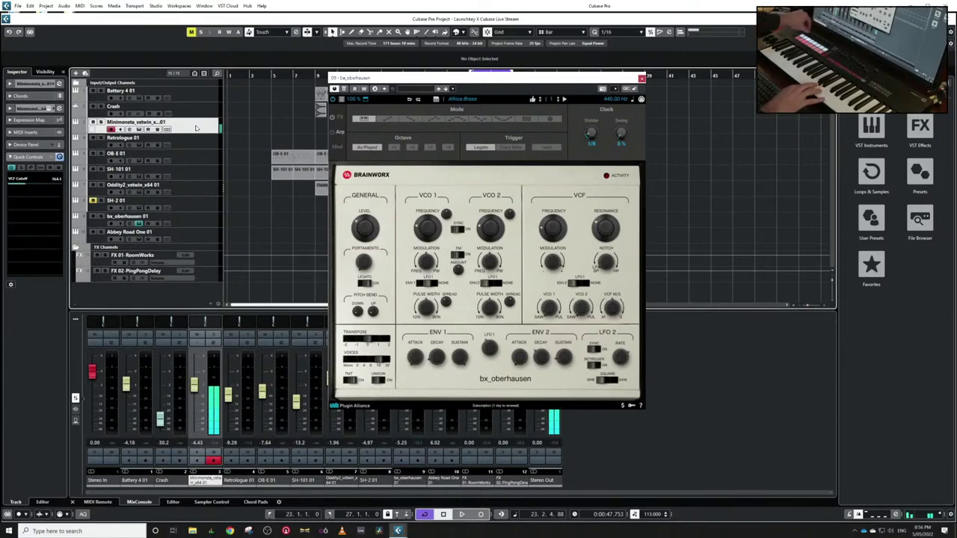
{"action": "left_click", "coordinate": [203, 191]}
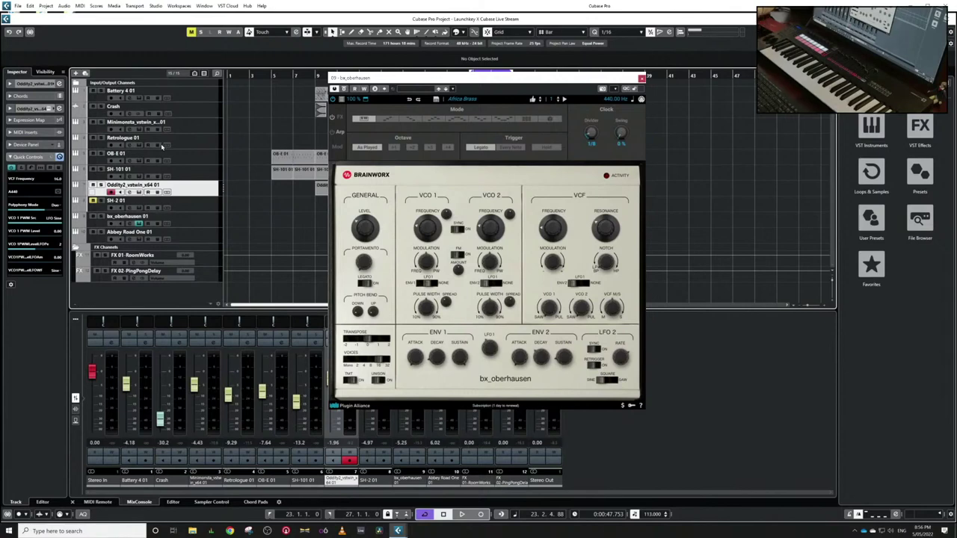
{"action": "left_click", "coordinate": [197, 156]}
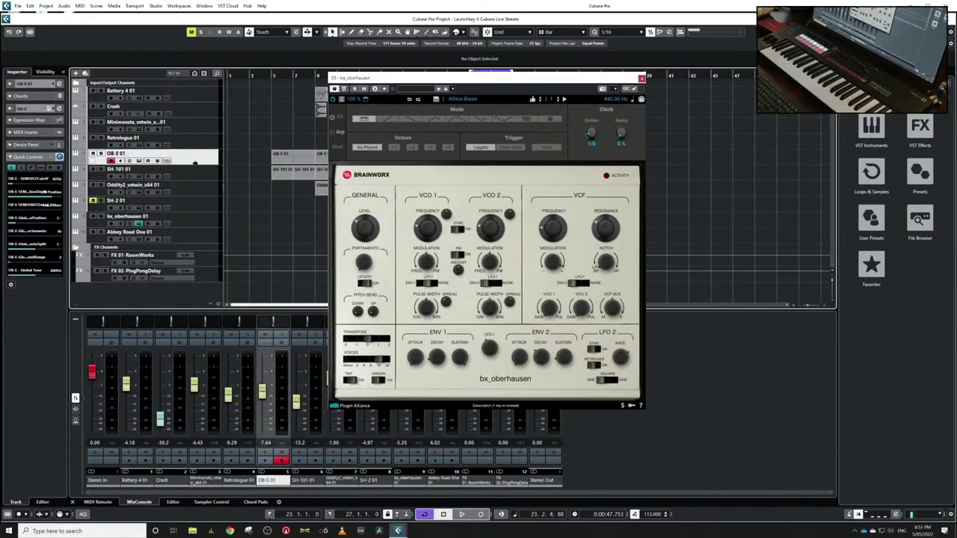
{"action": "left_click", "coordinate": [200, 216]}
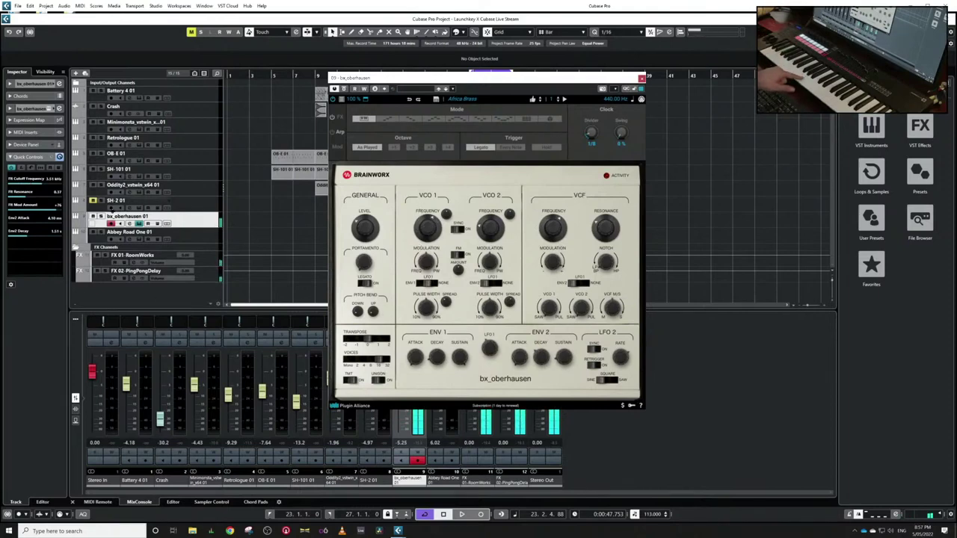
- Look at the assignable parameters for the empty quick control slots of bx_oberhausen 01
{"action": "left_click", "coordinate": [33, 165]}
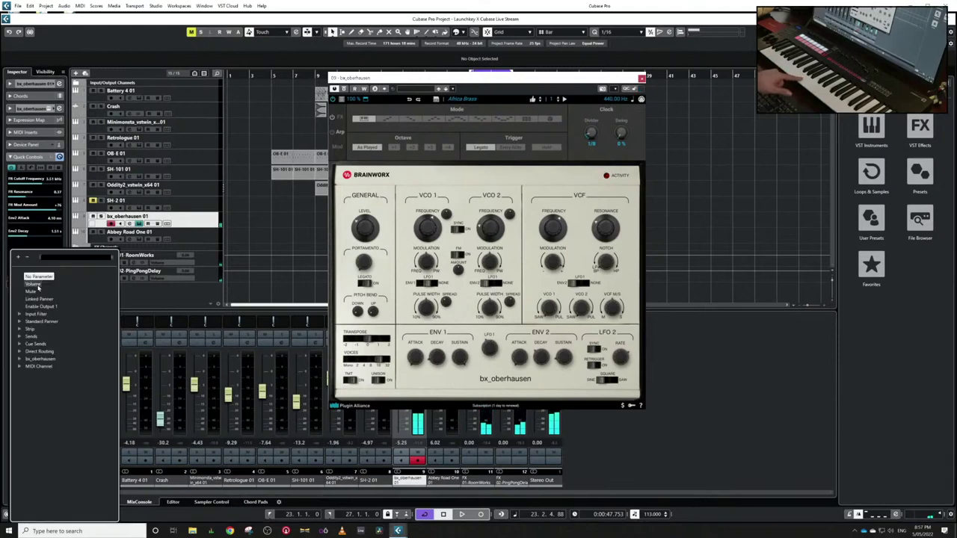
{"action": "left_click", "coordinate": [23, 248]}
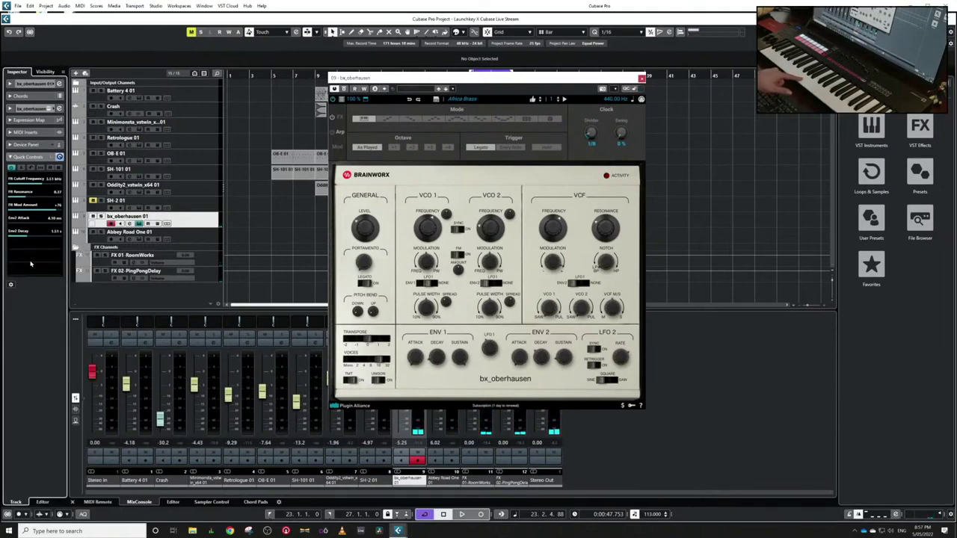
{"action": "left_click", "coordinate": [43, 275]}
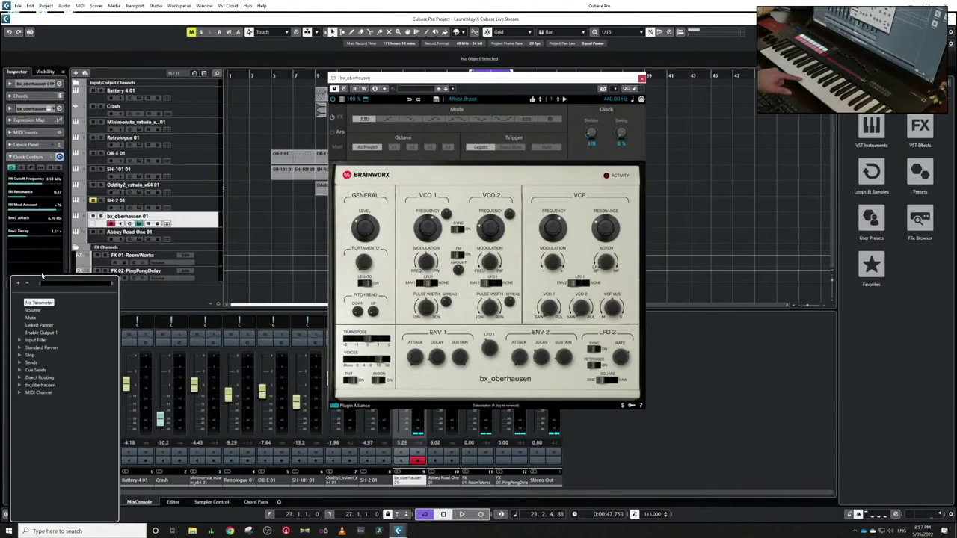
{"action": "left_click", "coordinate": [43, 276]}
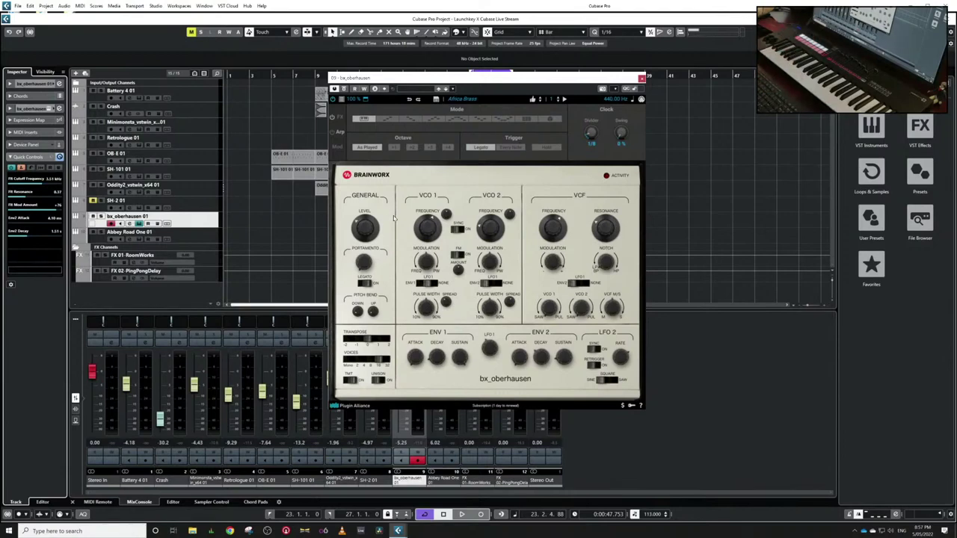
- Assign the VCO 1 Frequency knob to the last quick control slot in Learn mode, and close the bx_oberhausen editor
{"action": "left_click", "coordinate": [430, 234]}
{"action": "left_click_drag", "start_coordinate": [428, 229], "coordinate": [428, 235]}
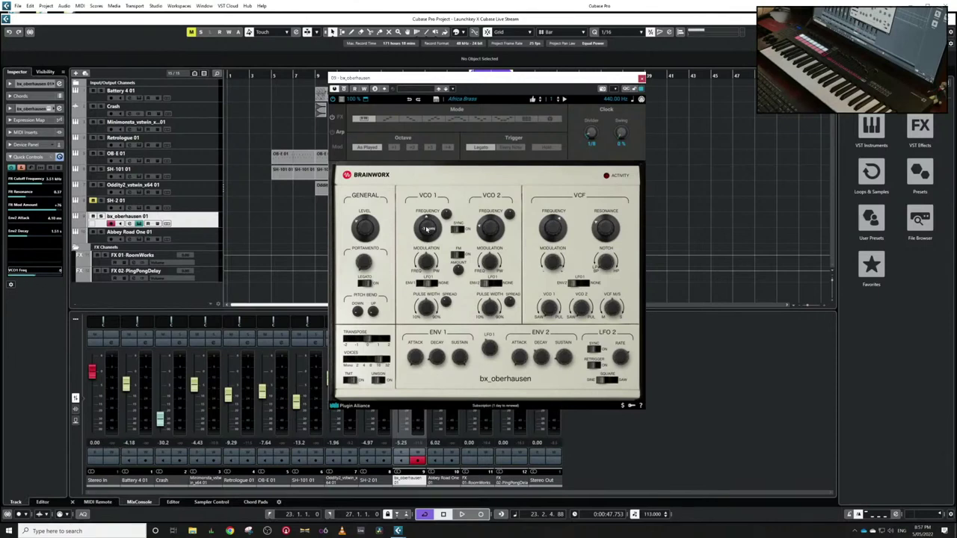
{"action": "left_click", "coordinate": [21, 170]}
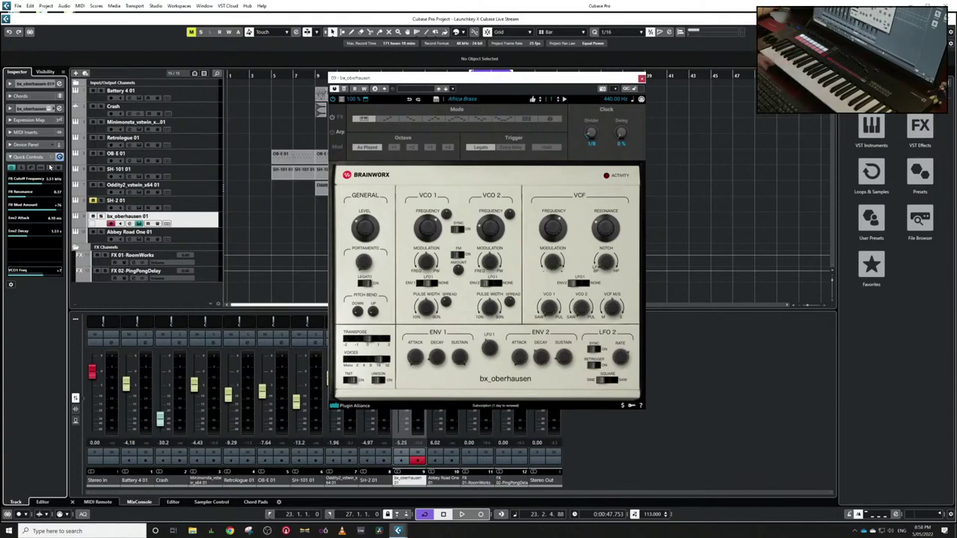
{"action": "left_click", "coordinate": [641, 79]}
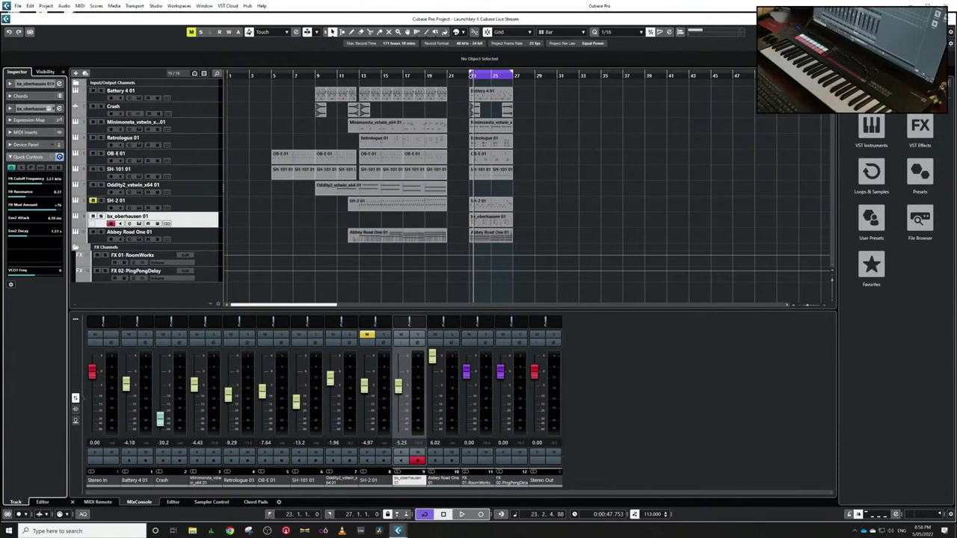
- Set the project cursor to bar 23, and stop the playback of the selected Crash track
{"action": "left_click", "coordinate": [471, 75]}
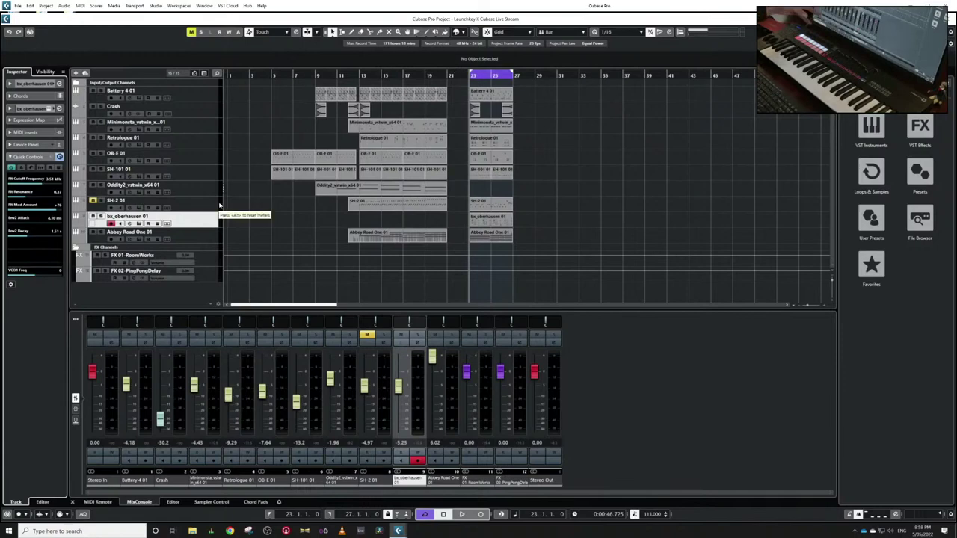
{"action": "left_click", "coordinate": [200, 112]}
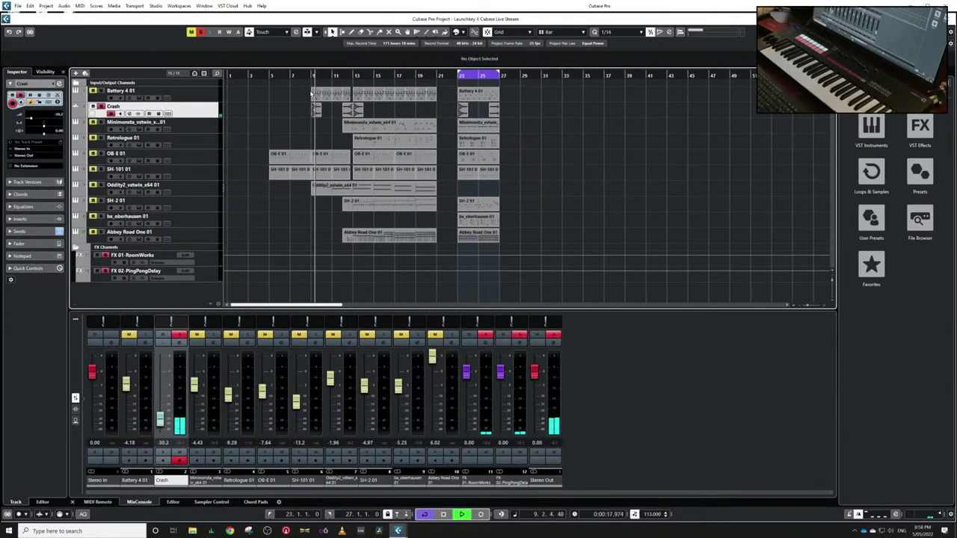
{"action": "key", "text": "space"}
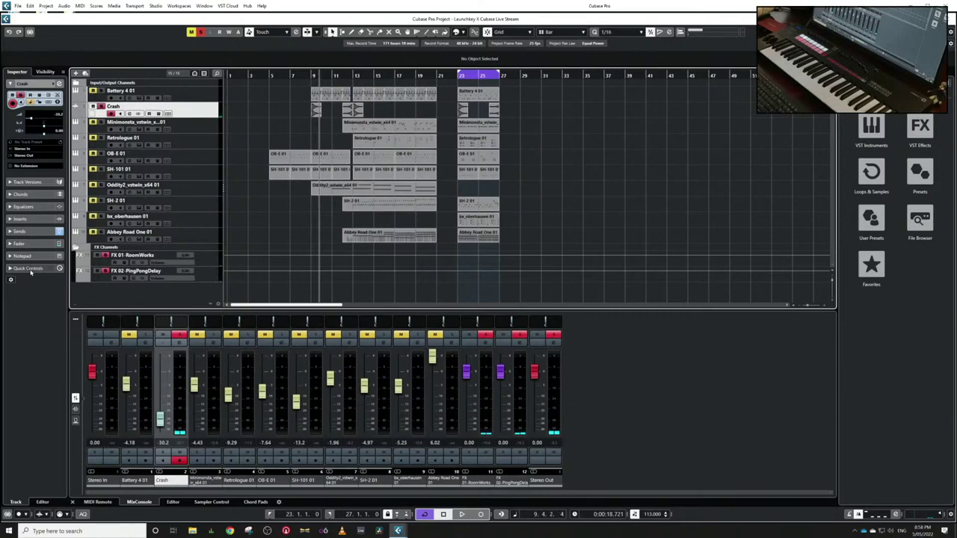
- Expand and collapse the Crash track's quick controls, and select the FX 01-RoomWorks track
{"action": "left_click", "coordinate": [30, 269]}
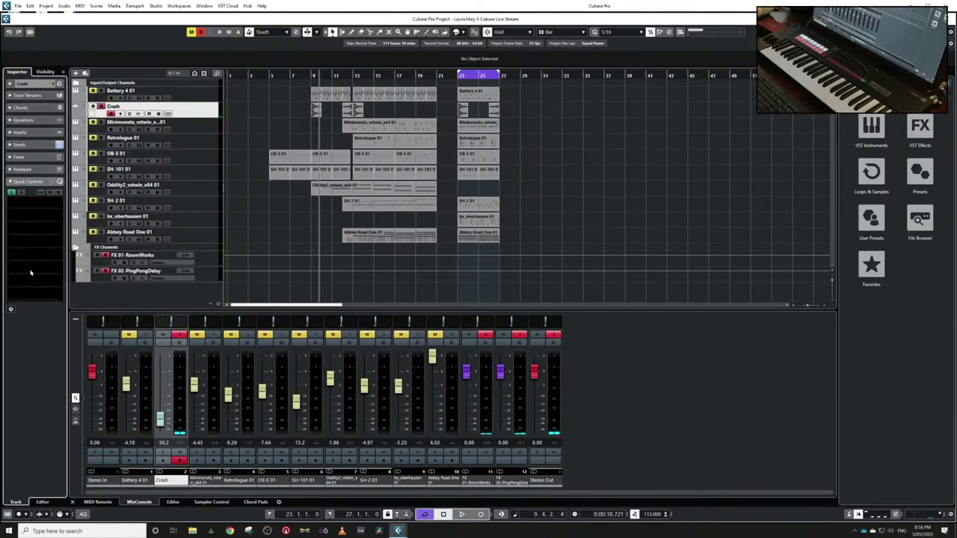
{"action": "left_click", "coordinate": [30, 182]}
{"action": "left_click", "coordinate": [203, 258]}
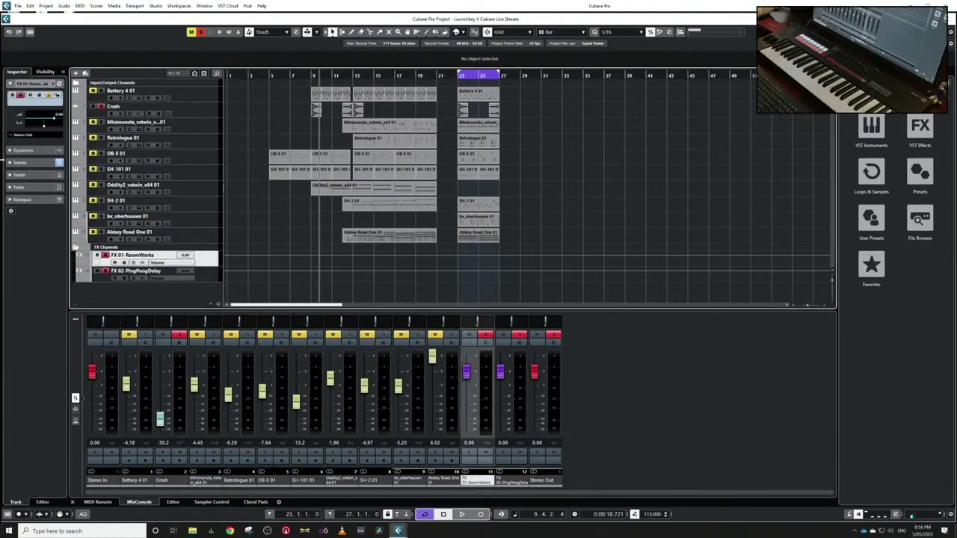
- Turn off the solo on the Crash track, and select the Battery 4 01 track
{"action": "left_click", "coordinate": [192, 99]}
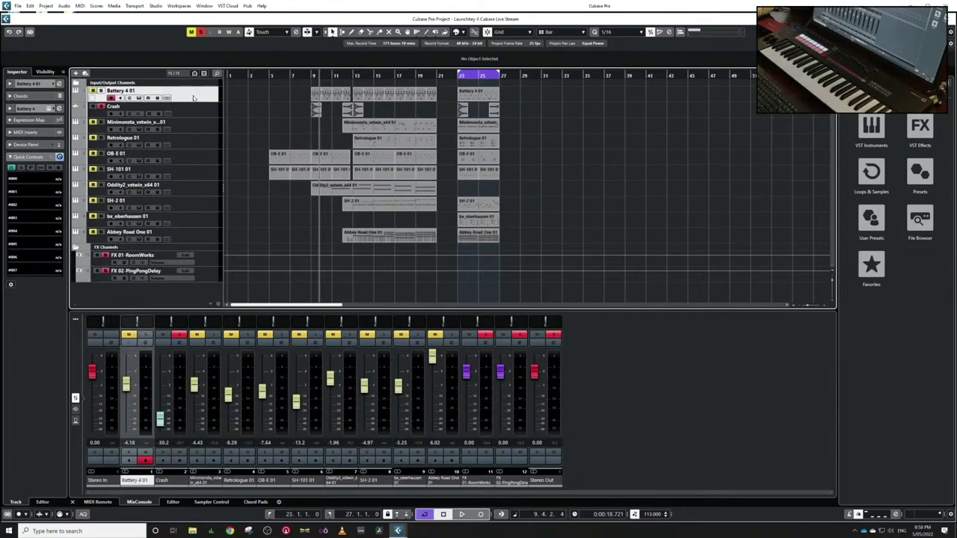
{"action": "left_click", "coordinate": [101, 109]}
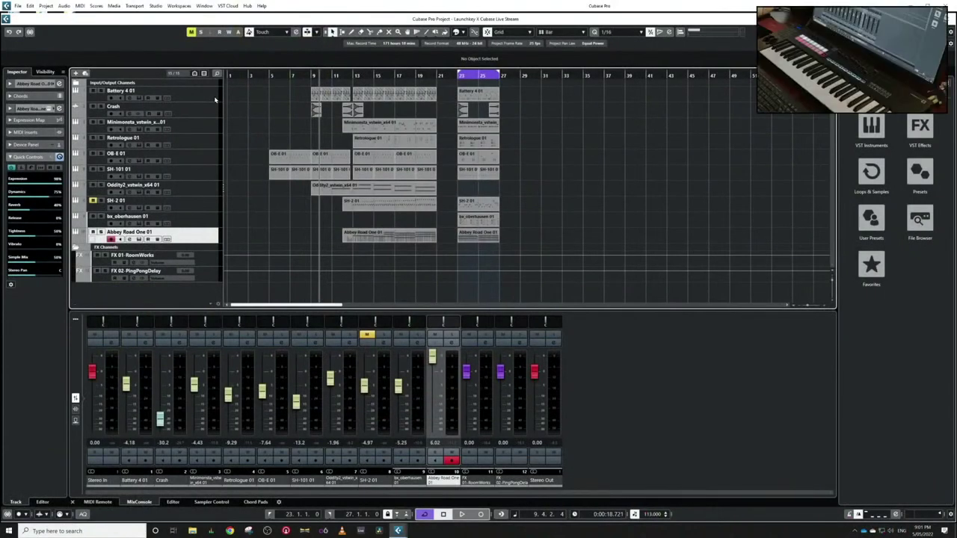
{"action": "left_click", "coordinate": [156, 98]}
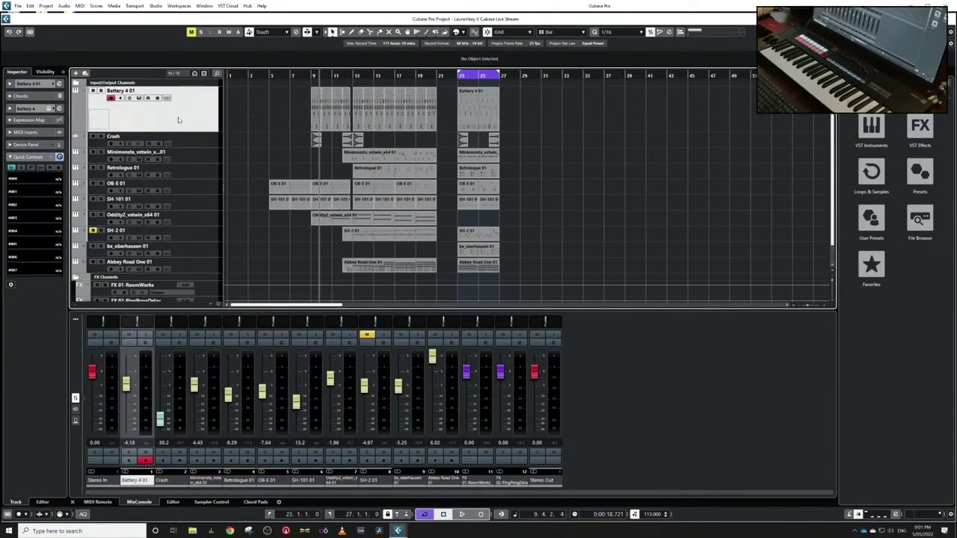
- Open and close the Battery 4 instrument editor, and start playback with the Battery 4 01 track soloed
{"action": "left_click", "coordinate": [82, 104]}
{"action": "key", "text": "ctrl+e"}
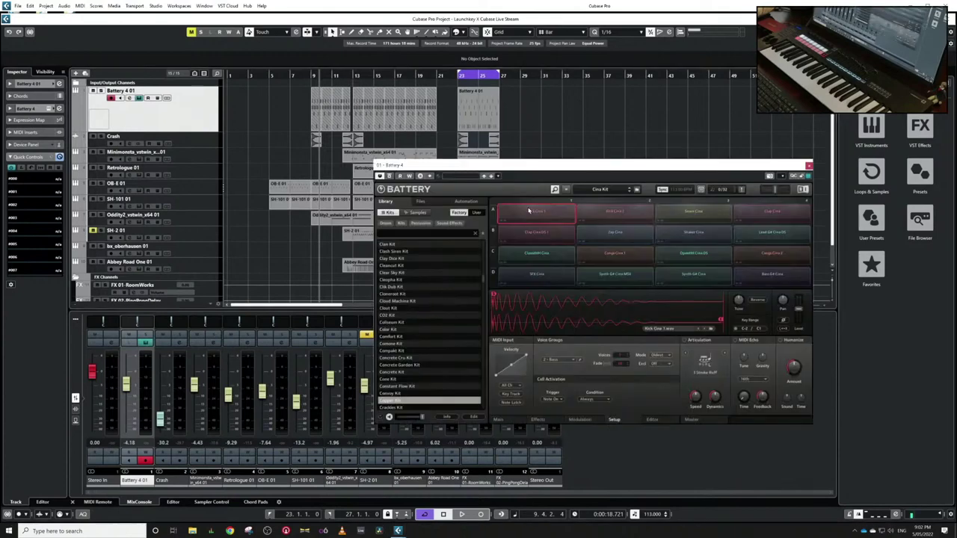
{"action": "key", "text": "ctrl+e"}
{"action": "key", "text": "space"}
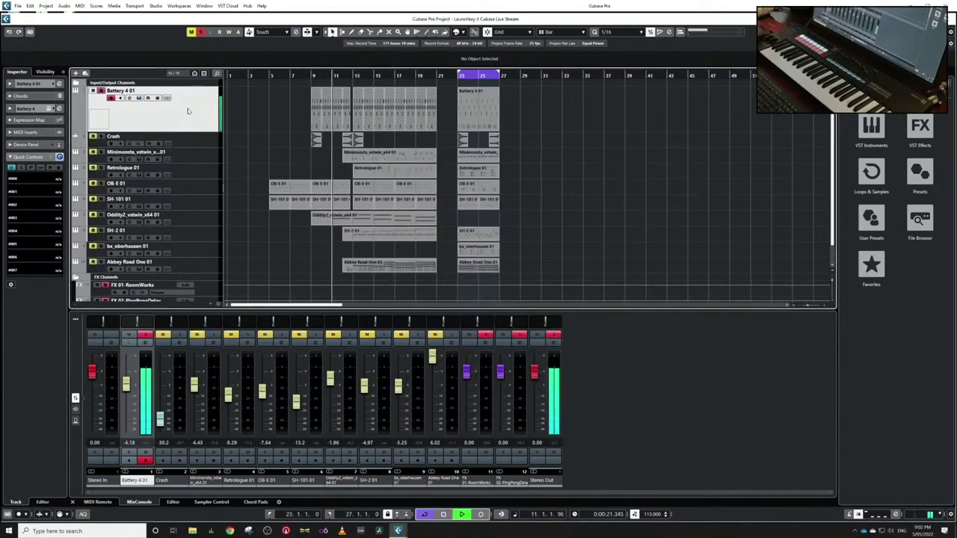
- Set the cycle range from bar 13 to bar 21, and stop the playback
{"action": "left_click", "coordinate": [355, 75], "text": "ctrl"}
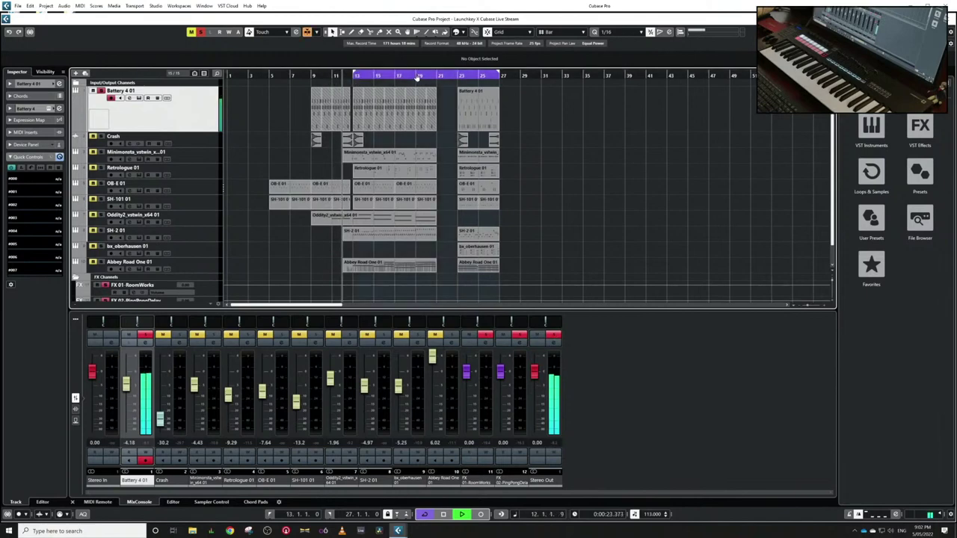
{"action": "left_click", "coordinate": [436, 76], "text": "alt"}
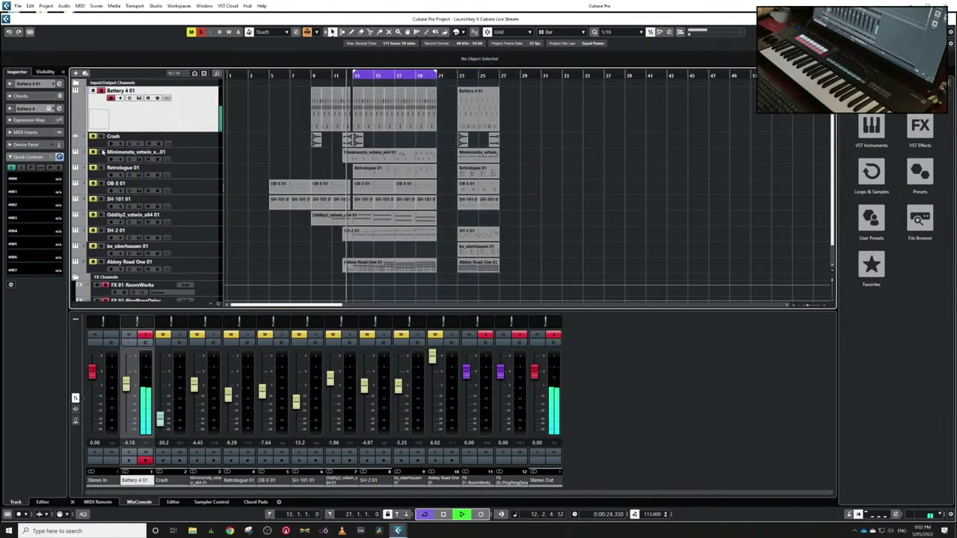
{"action": "key", "text": "space"}
- Color the Battery 4 01 track red and the Crash track yellow
{"action": "left_click", "coordinate": [78, 107]}
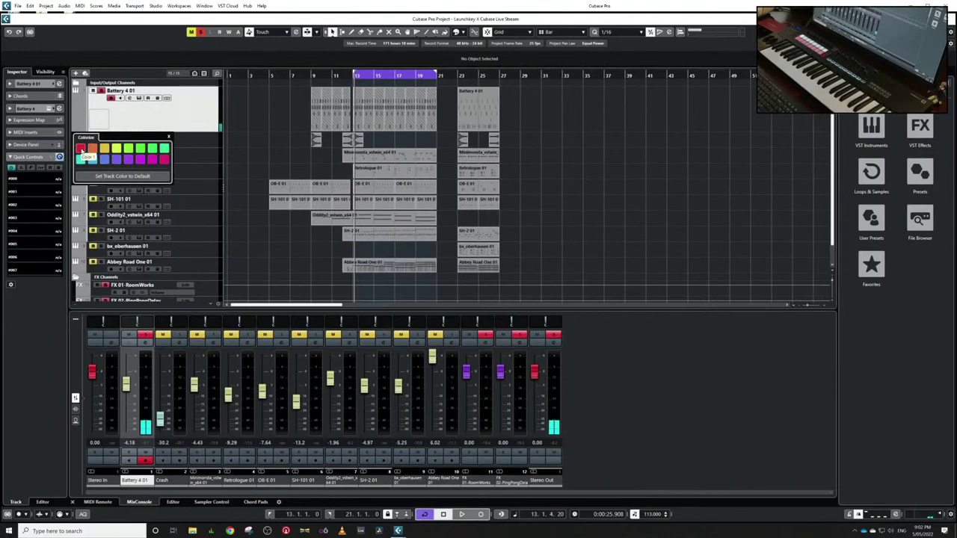
{"action": "left_click", "coordinate": [80, 149]}
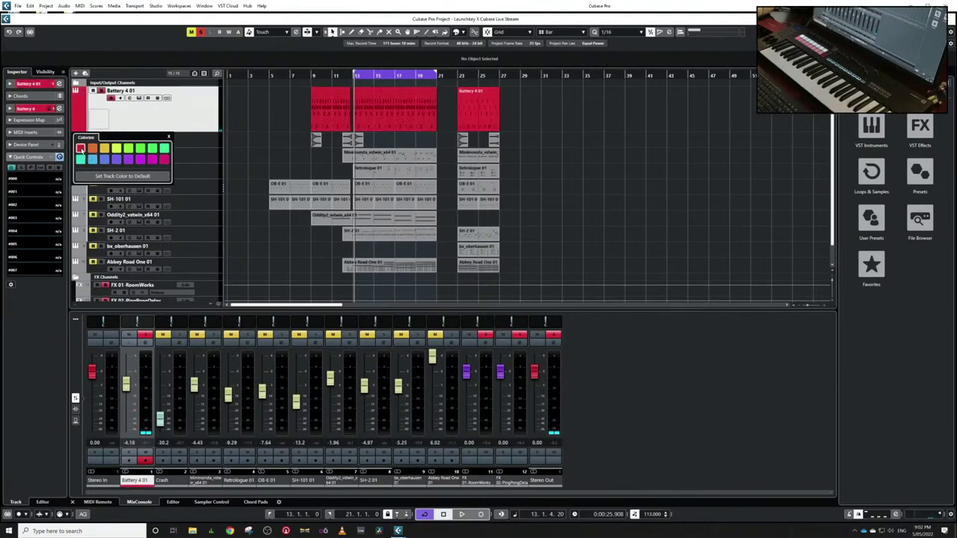
{"action": "left_click", "coordinate": [197, 146]}
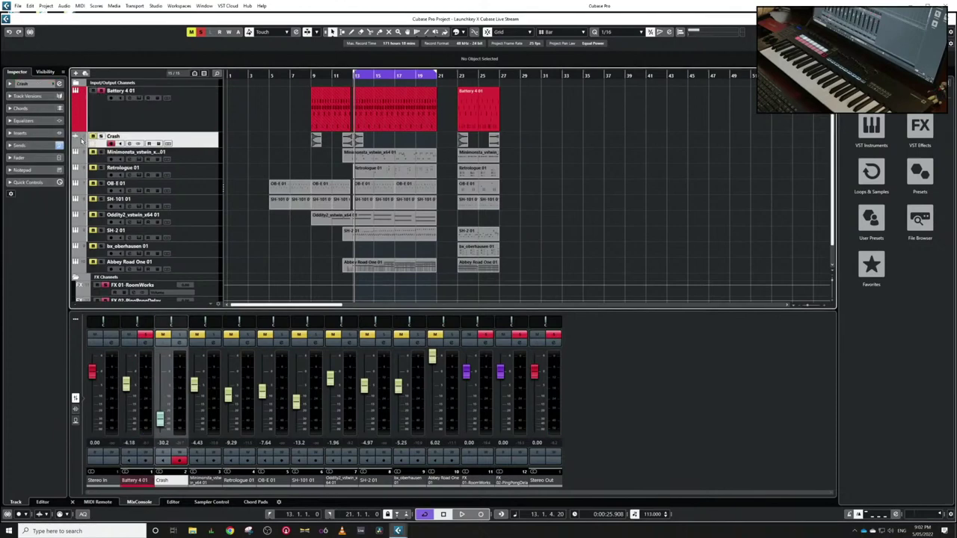
{"action": "left_click", "coordinate": [83, 140]}
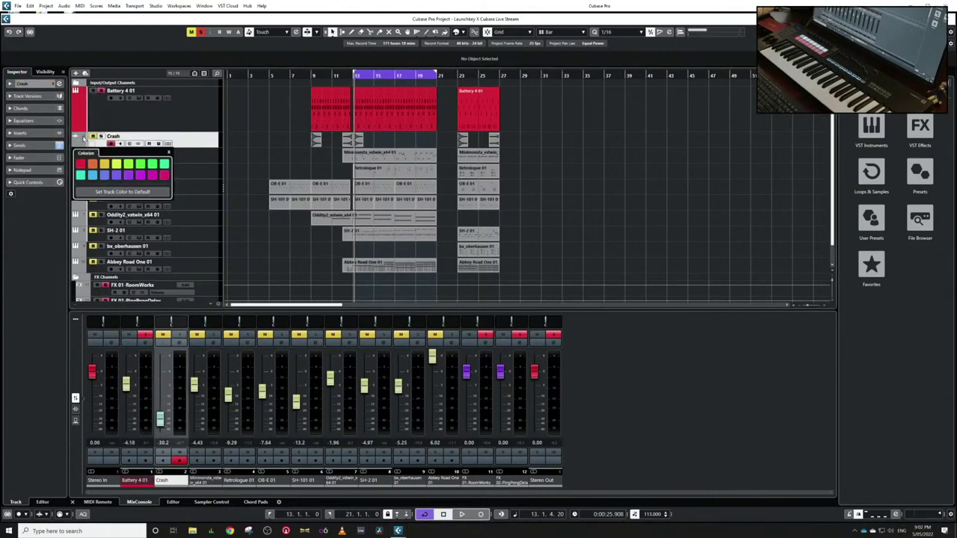
{"action": "left_click", "coordinate": [116, 166]}
- Color the Minimonsta track purple and the Retrologue 01 track pink
{"action": "left_click", "coordinate": [179, 155]}
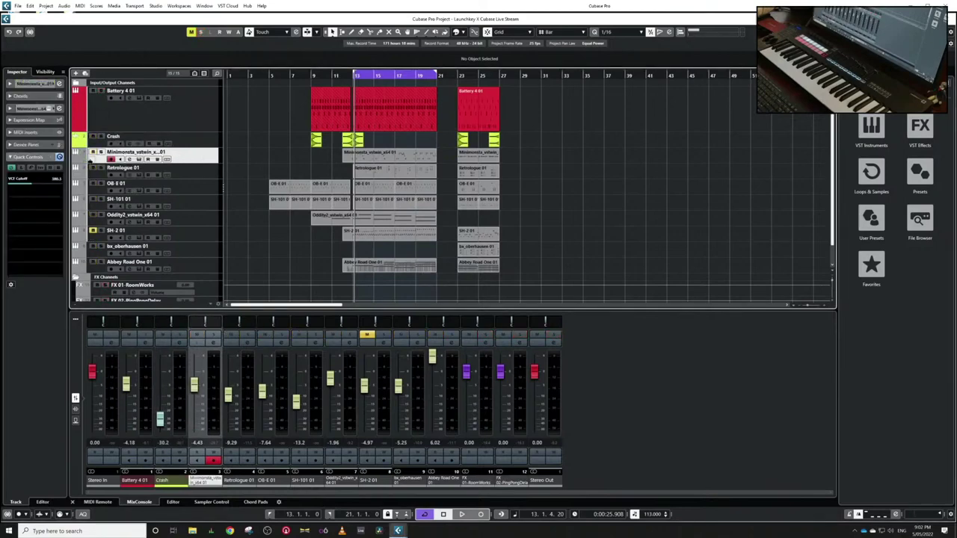
{"action": "left_click", "coordinate": [76, 154]}
{"action": "left_click", "coordinate": [124, 193]}
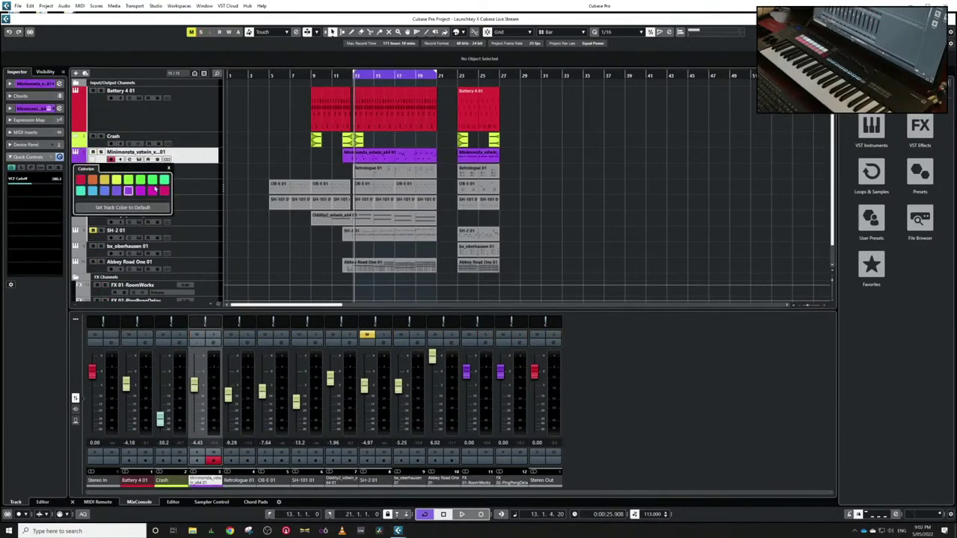
{"action": "left_click", "coordinate": [82, 170]}
{"action": "left_click", "coordinate": [80, 170]}
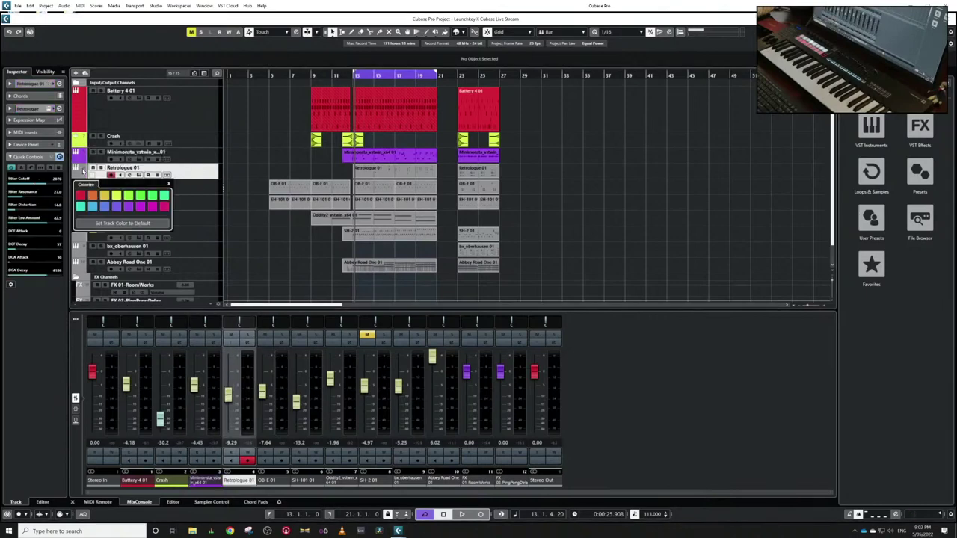
{"action": "left_click", "coordinate": [164, 207]}
- Color the OB-E 01 track orange and the SH-101 01 track turquoise
{"action": "left_click", "coordinate": [187, 185]}
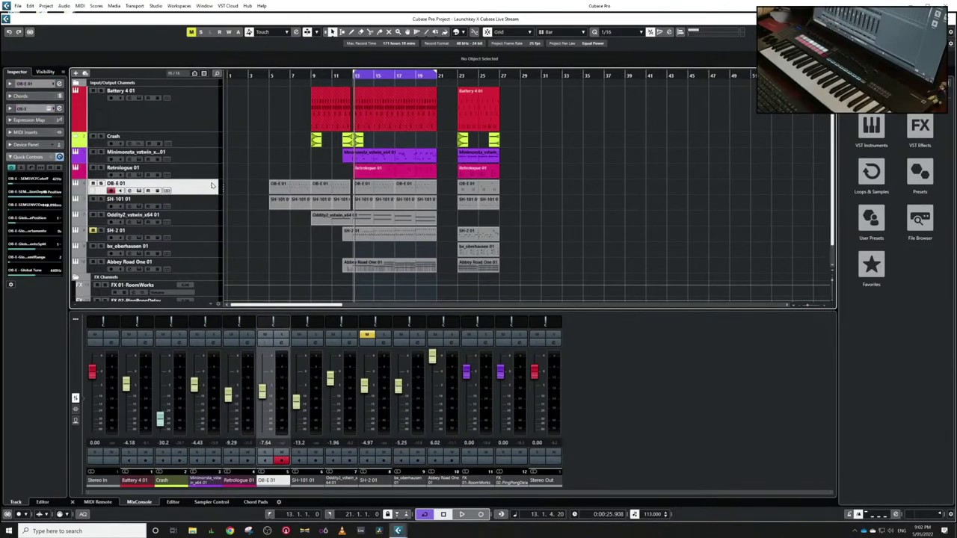
{"action": "left_click", "coordinate": [80, 186]}
{"action": "left_click", "coordinate": [92, 210]}
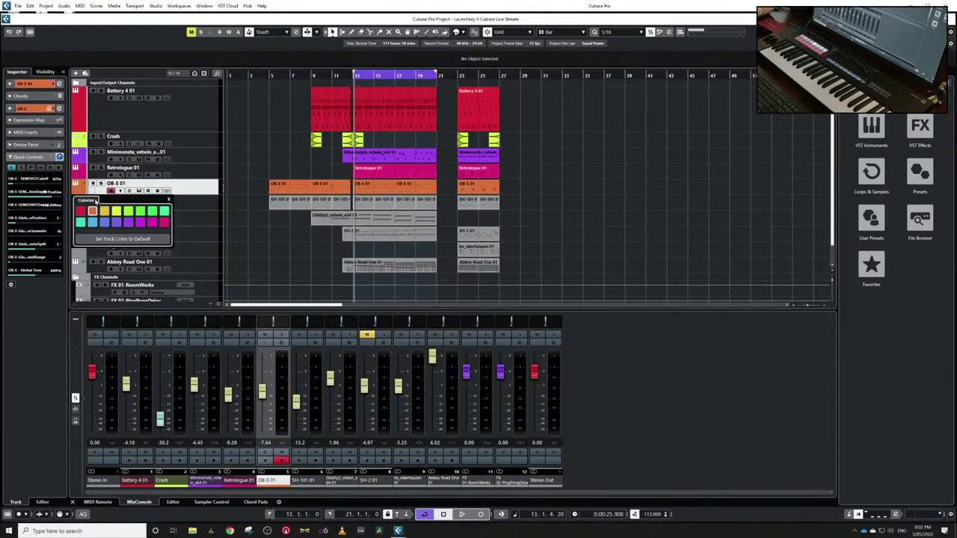
{"action": "left_click", "coordinate": [82, 202]}
{"action": "left_click", "coordinate": [83, 205]}
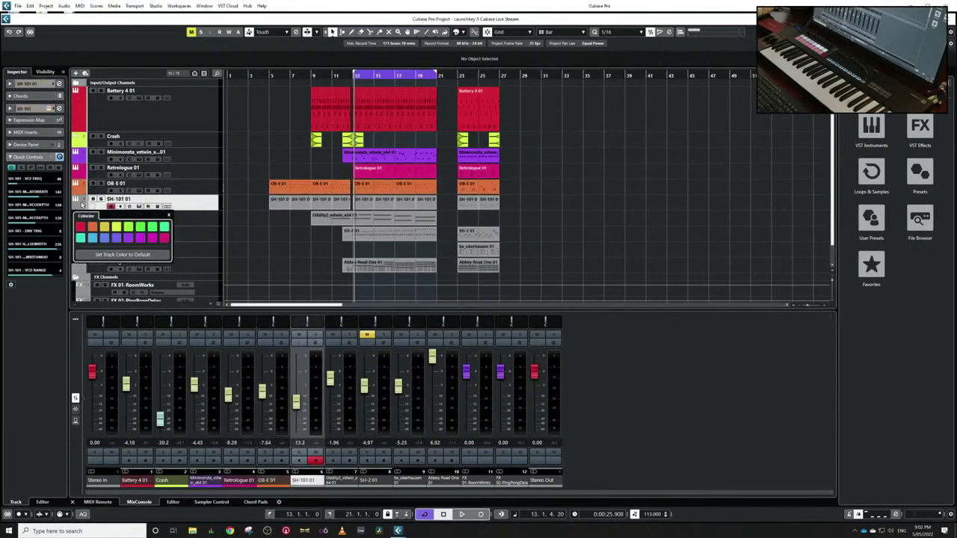
{"action": "left_click", "coordinate": [80, 237]}
- Color the Oddity2 track green
{"action": "left_click", "coordinate": [80, 216]}
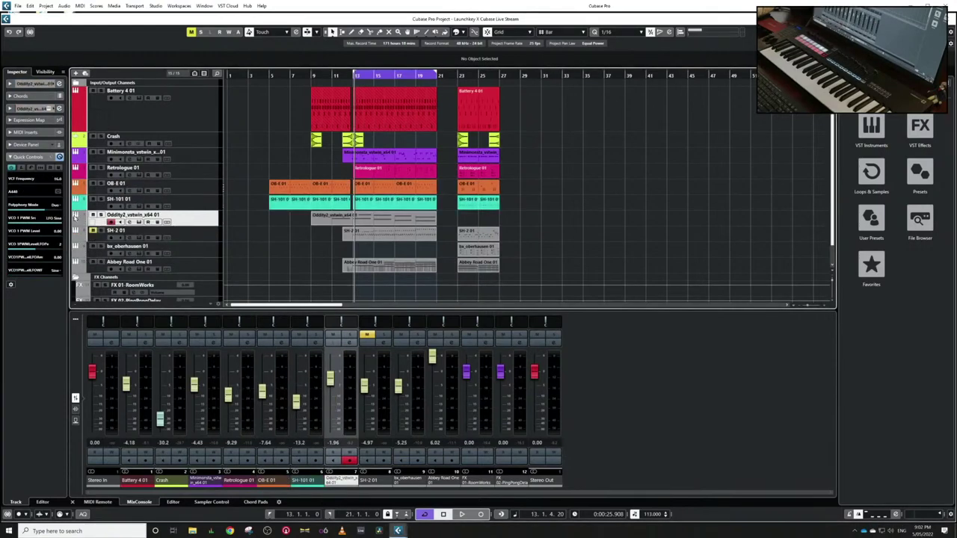
{"action": "left_click", "coordinate": [80, 218]}
{"action": "left_click", "coordinate": [163, 243]}
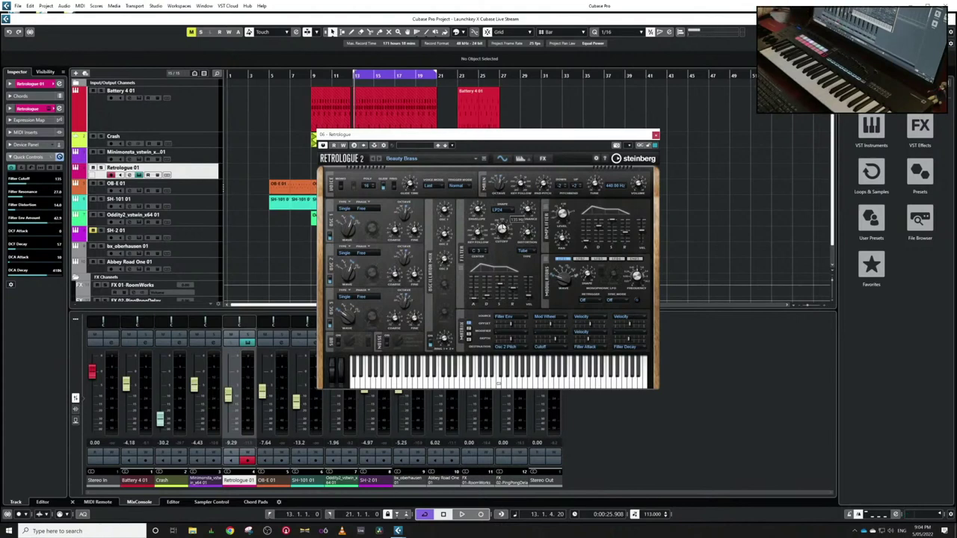
- Close the Retrologue editor and the lower-zone mixer, and open the Battery 4 01 part within the cycle range in the Key Editor
{"action": "key", "text": "Escape"}
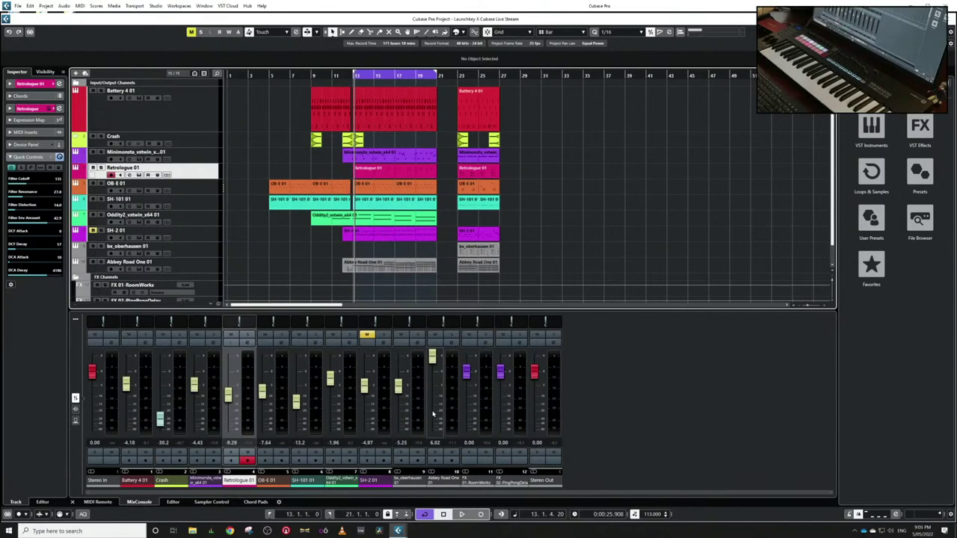
{"action": "key", "text": "ctrl+alt+e"}
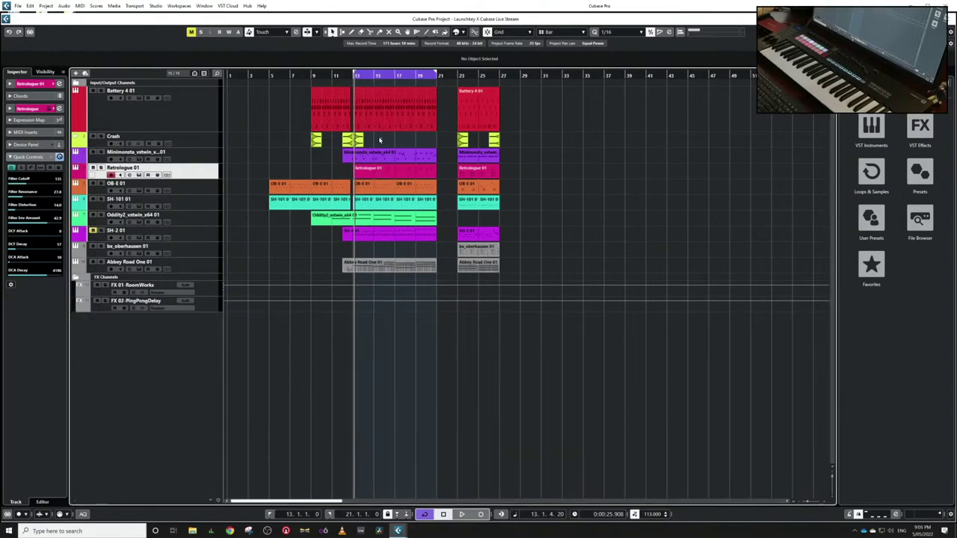
{"action": "double_click", "coordinate": [380, 118]}
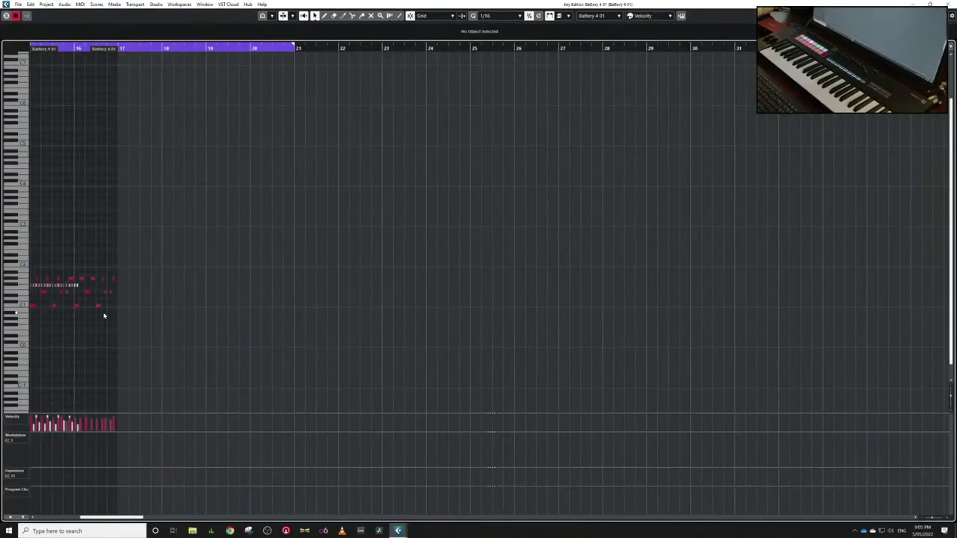
- Audition single Battery 4 notes in bars 15 and 16 at a closer zoom by selecting them one after another
{"action": "scroll", "coordinate": [94, 321], "scroll_direction": "left", "scroll_amount": 6}
{"action": "key", "text": "h"}
{"action": "key", "text": "h"}
{"action": "key", "text": "h"}
{"action": "key", "text": "h"}
{"action": "key", "text": "h"}
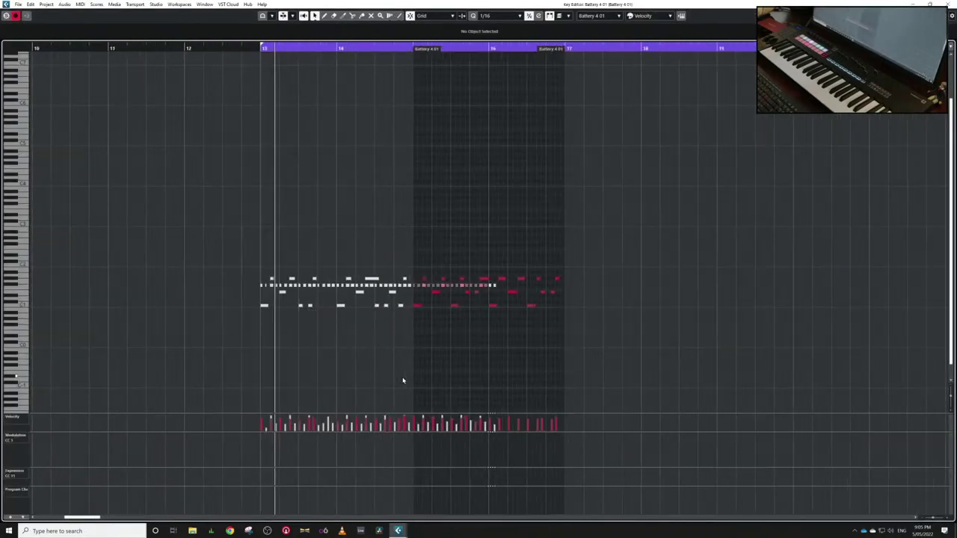
{"action": "left_click", "coordinate": [409, 283]}
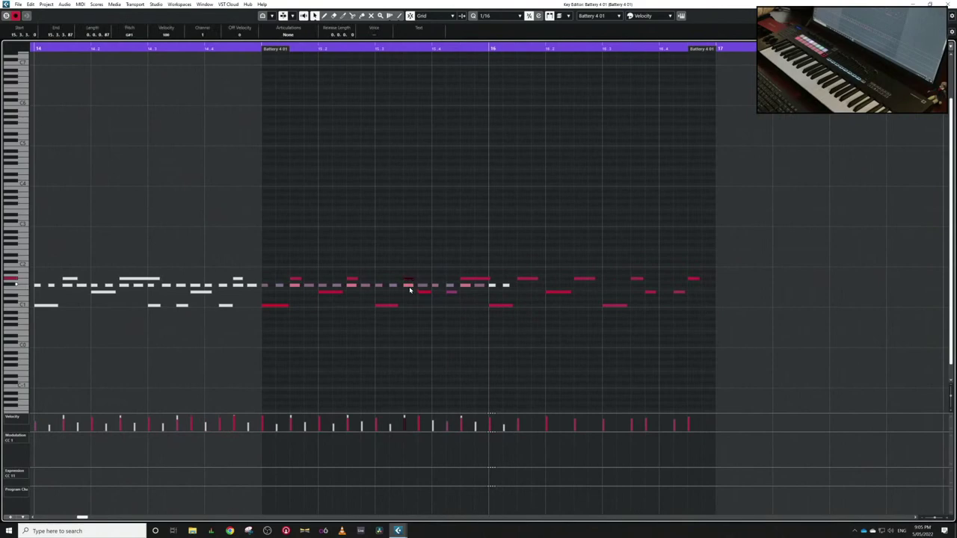
{"action": "left_click", "coordinate": [423, 291]}
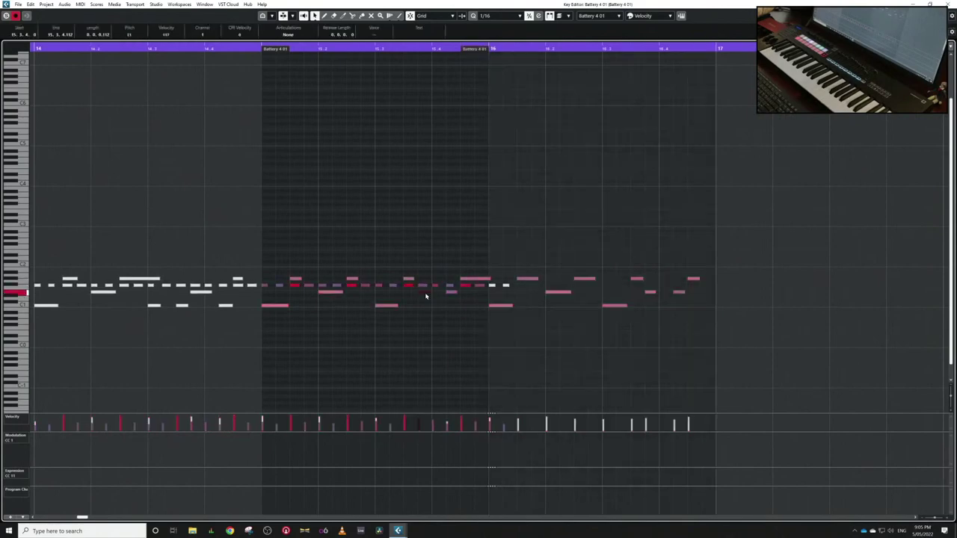
{"action": "left_click", "coordinate": [456, 295]}
{"action": "left_click", "coordinate": [494, 306]}
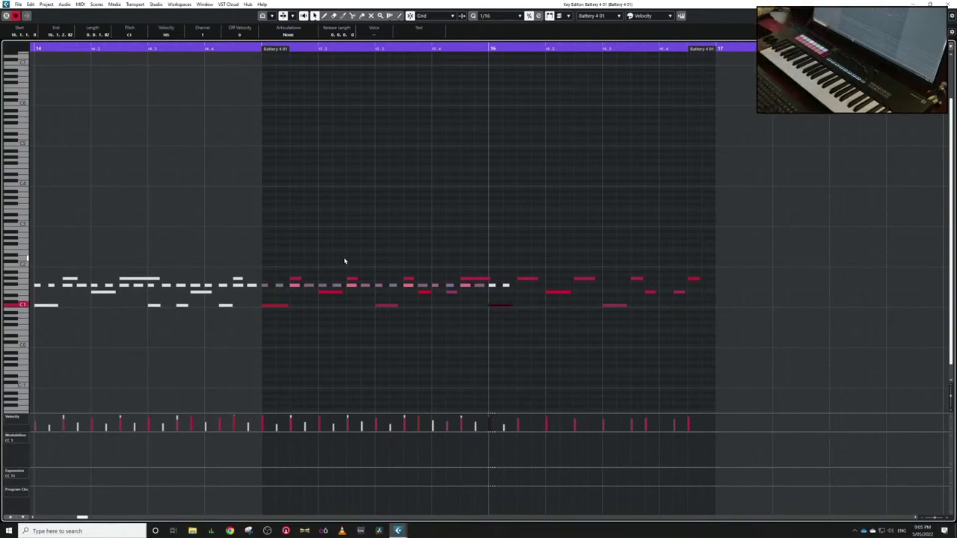
- Select a group of notes in bar 15, and add further single notes in bar 16 to the selection
{"action": "left_click_drag", "start_coordinate": [344, 260], "coordinate": [410, 314]}
{"action": "left_click_drag", "start_coordinate": [481, 291], "coordinate": [491, 287]}
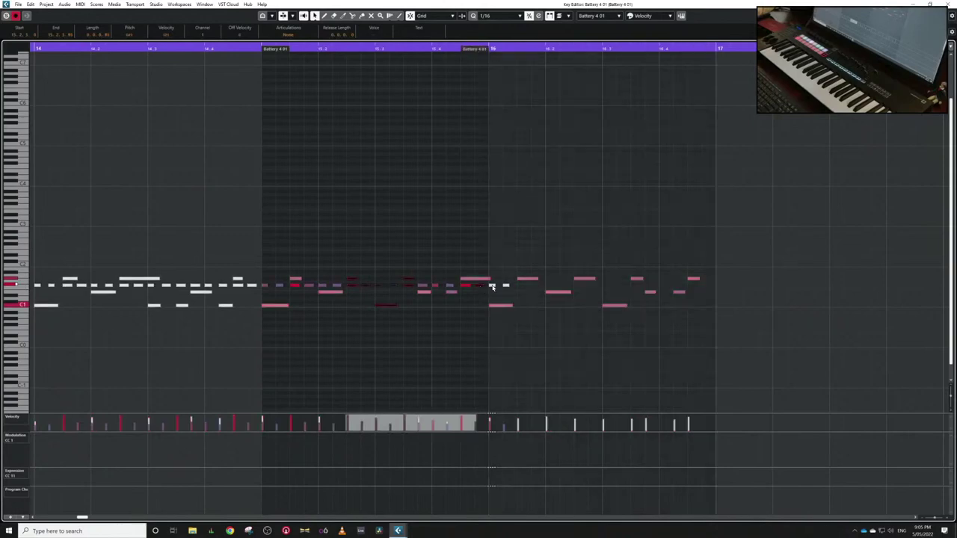
{"action": "left_click", "coordinate": [533, 281], "text": "shift"}
{"action": "left_click", "coordinate": [612, 306], "text": "shift"}
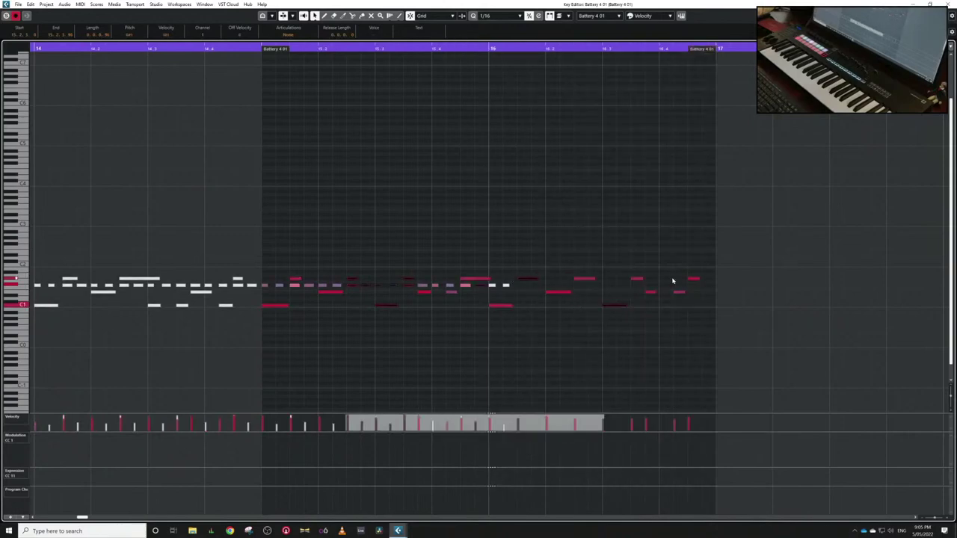
{"action": "left_click", "coordinate": [694, 283], "text": "shift"}
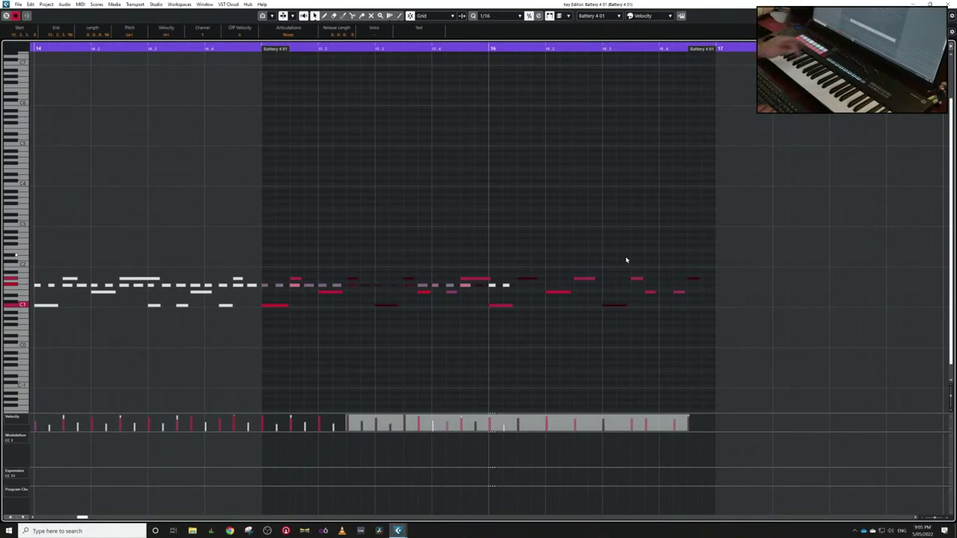
- Play the Battery 4 pattern in the Key Editor, and return to the project window
{"action": "key", "text": "space"}
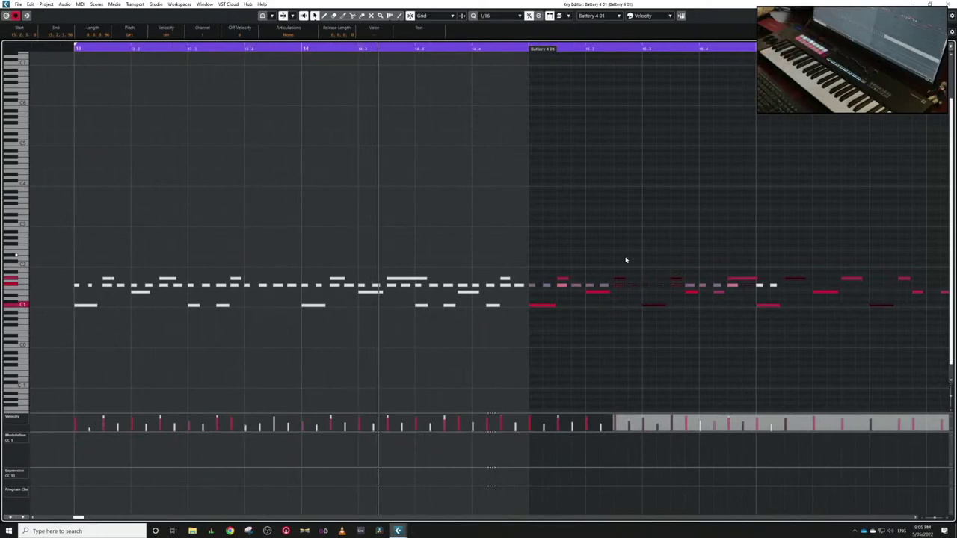
{"action": "key", "text": "Return"}
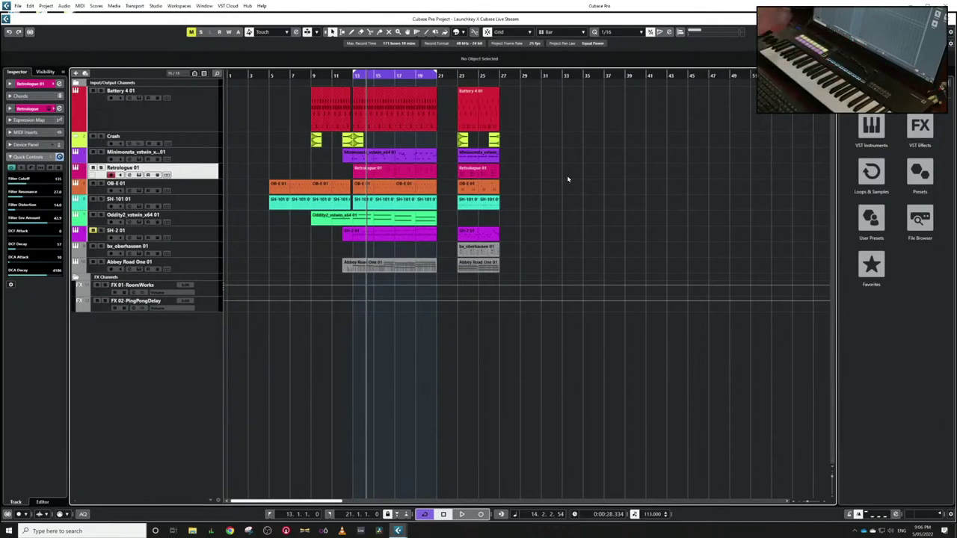
- Set the cycle range to the selected parts in bars 23 to 27, and move the project cursor to bar 23
{"action": "left_click_drag", "start_coordinate": [524, 99], "coordinate": [452, 325]}
{"action": "key", "text": "p"}
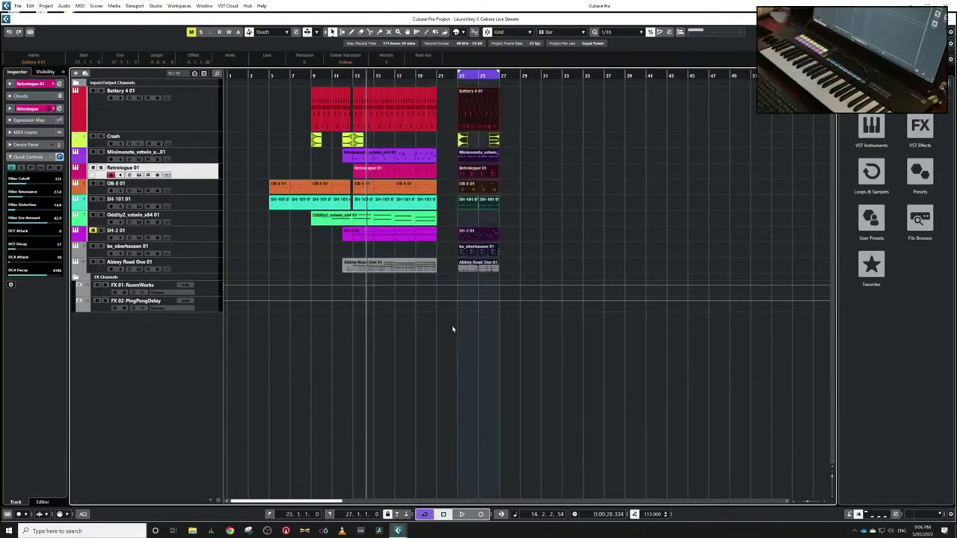
{"action": "key", "text": "KP_1"}
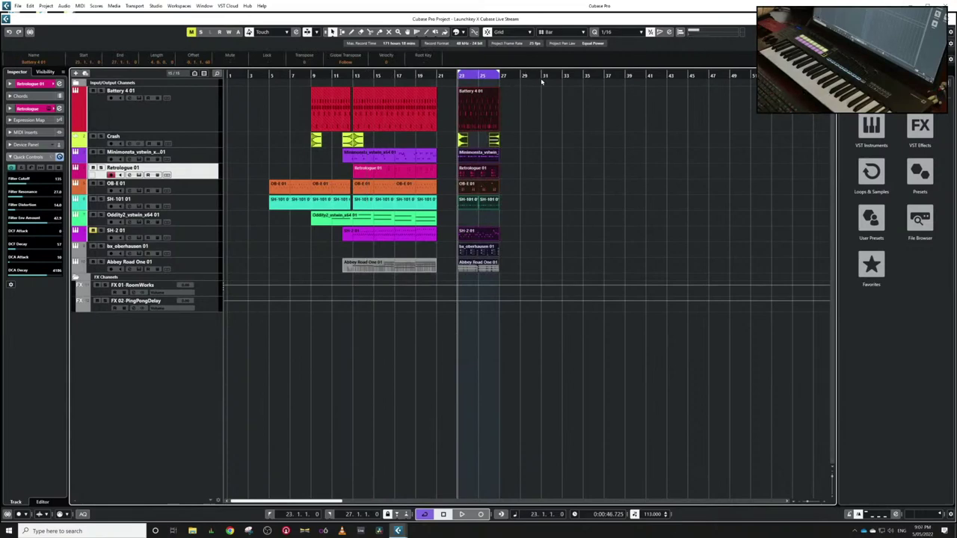
- Set the cycle range from bar 29 to bar 33, and start recording on the Retrologue 01 track
{"action": "left_click_drag", "start_coordinate": [522, 78], "coordinate": [556, 76]}
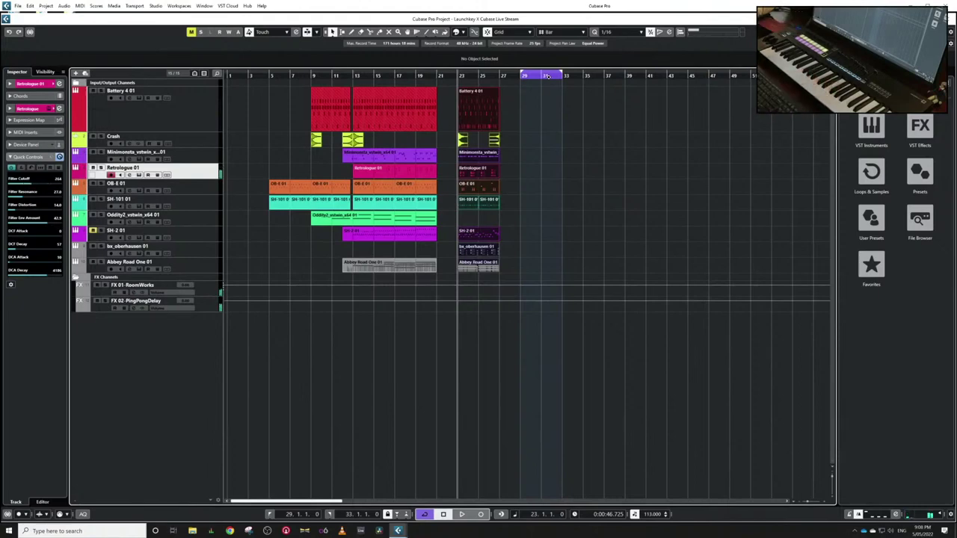
{"action": "key", "text": "KP_Multiply"}
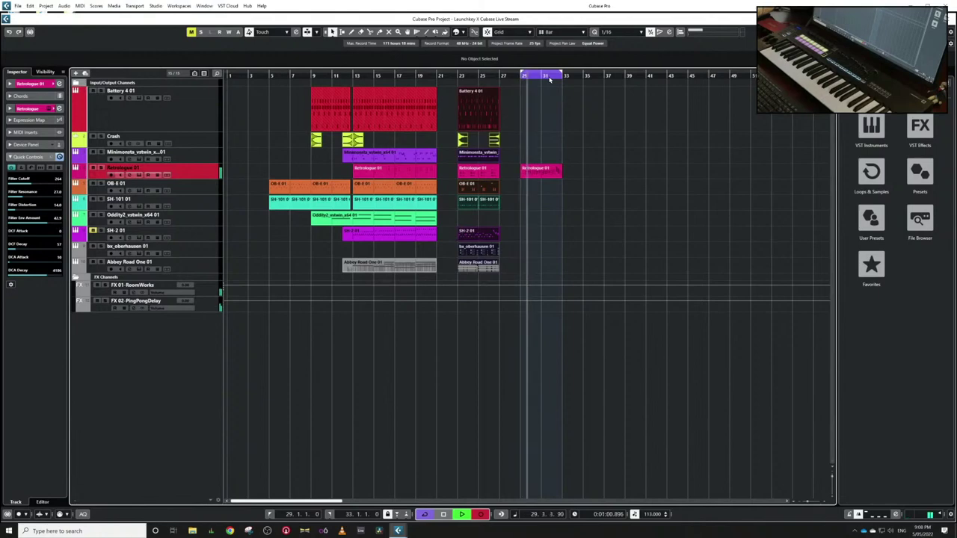
- Stop recording on the Retrologue 01 track, delete the new part, and return the project cursor to bar 29
{"action": "key", "text": "KP_Multiply"}
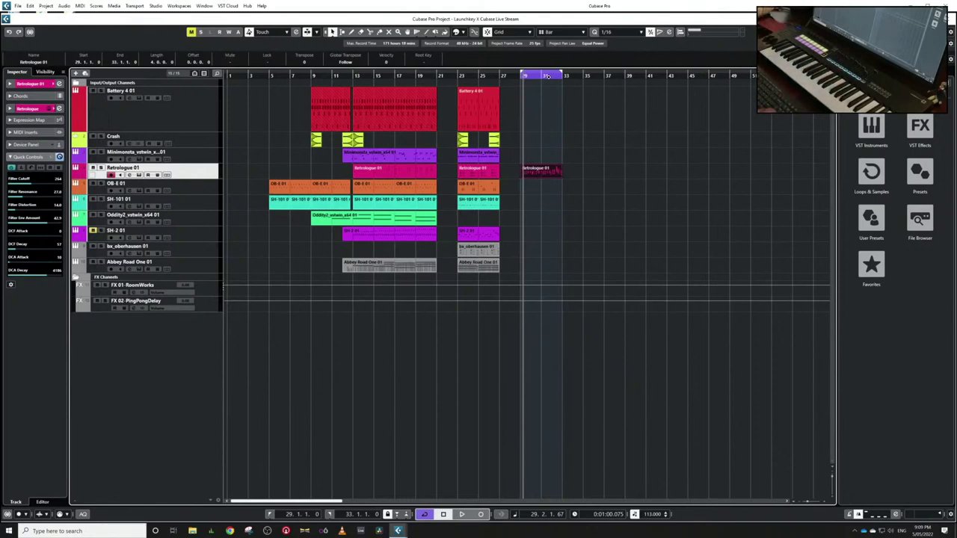
{"action": "key", "text": "Delete"}
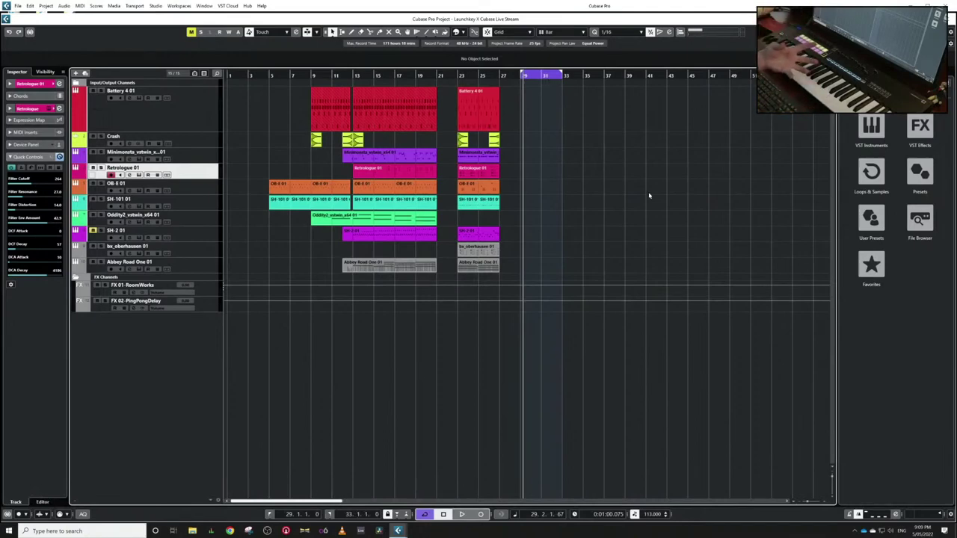
{"action": "key", "text": "KP_0"}
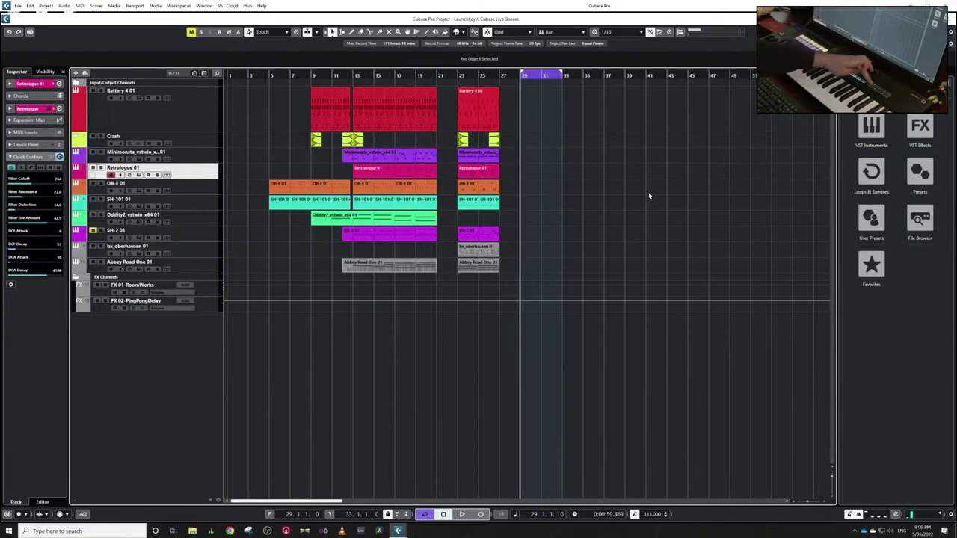
- Record another Retrologue 01 take between bars 29 and 33, and undo the recording
{"action": "key", "text": "space"}
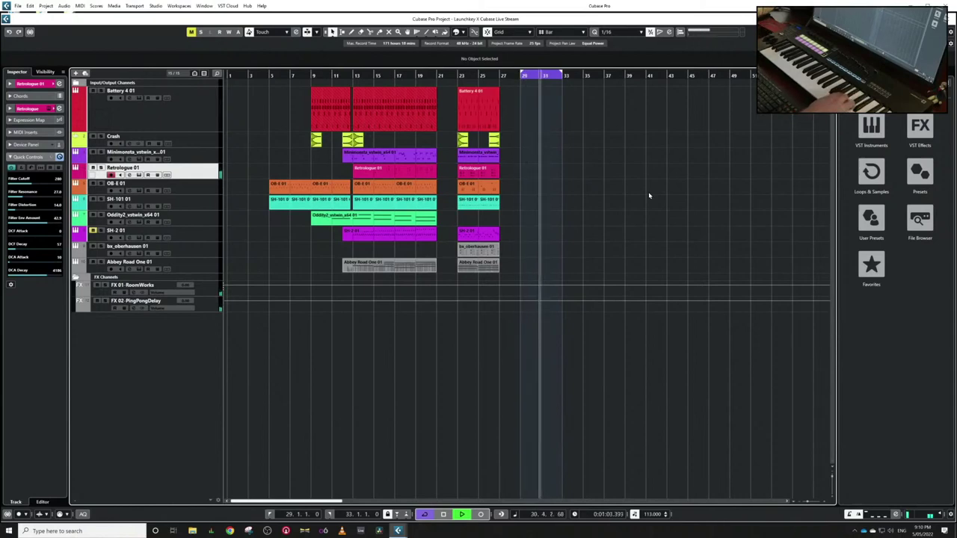
{"action": "key", "text": "space"}
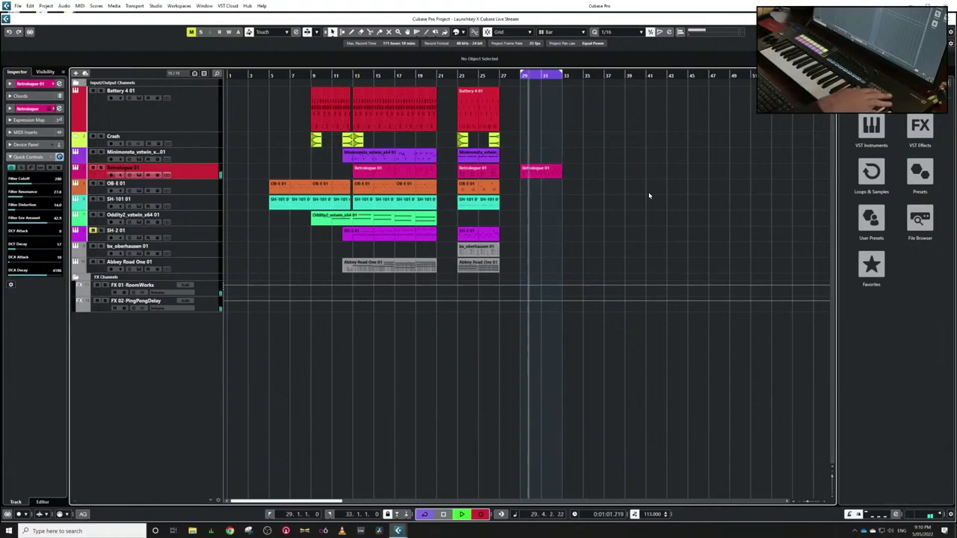
{"action": "key", "text": "KP_Multiply"}
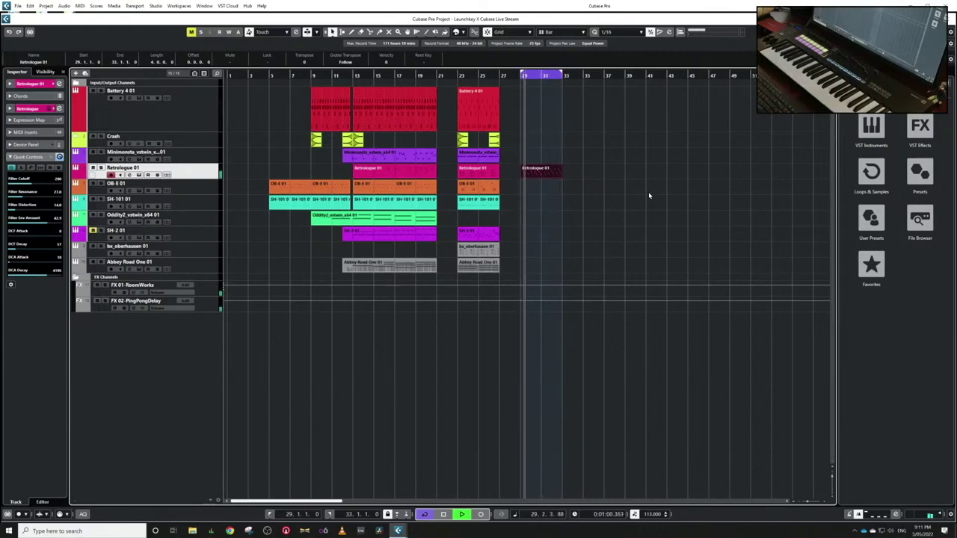
{"action": "key", "text": "ctrl+z"}
{"action": "key", "text": "space"}
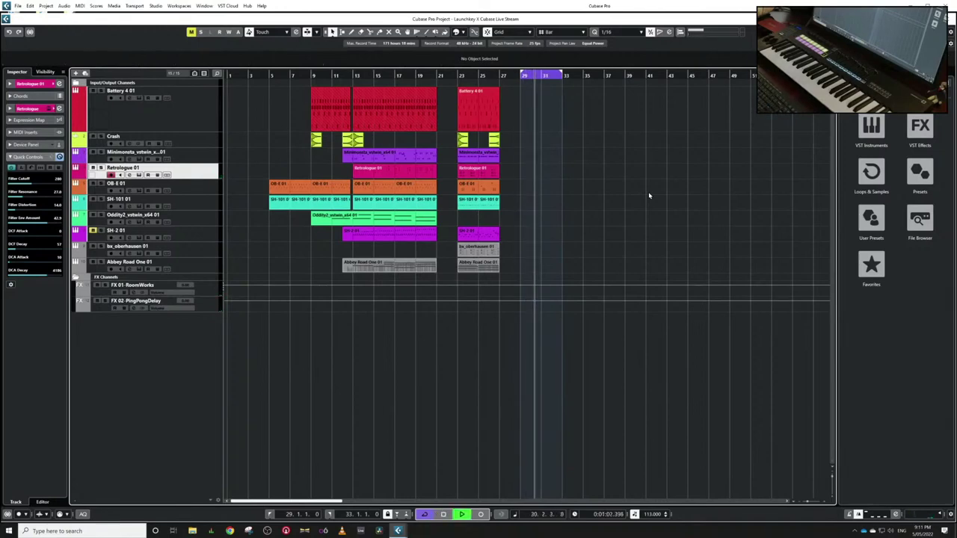
{"action": "key", "text": "space"}
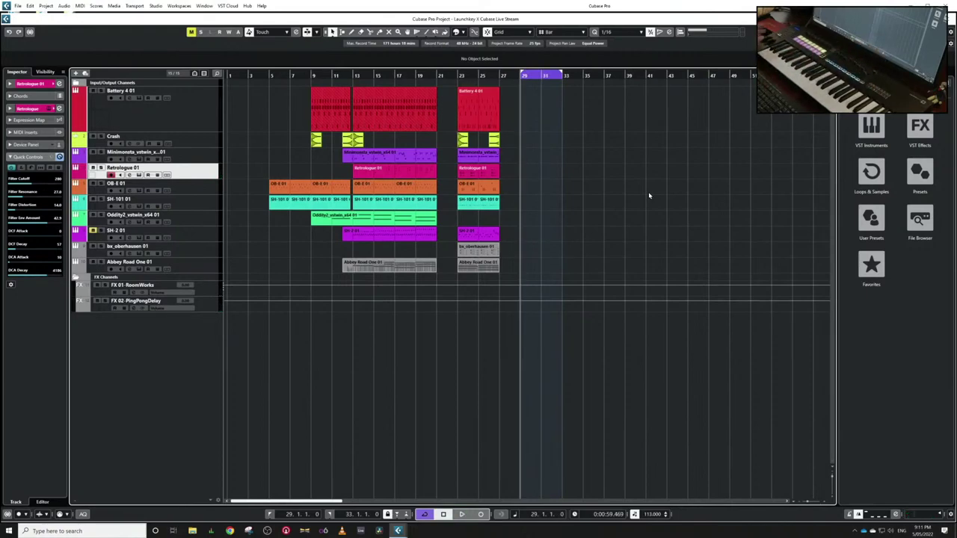
- Play back the existing arrangement from bar 12 and from bar 23
{"action": "key", "text": "h"}
{"action": "key", "text": "h"}
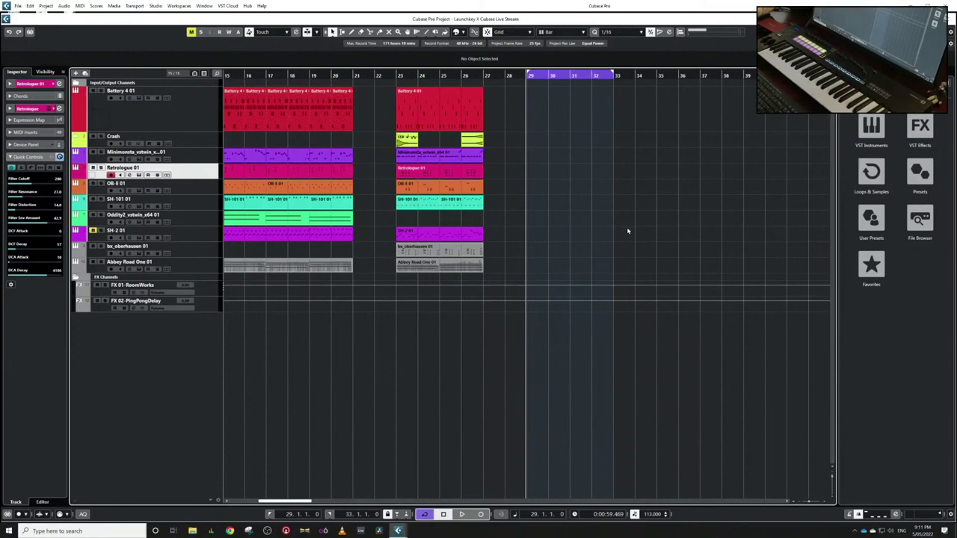
{"action": "scroll", "coordinate": [627, 231], "scroll_direction": "left", "scroll_amount": 5}
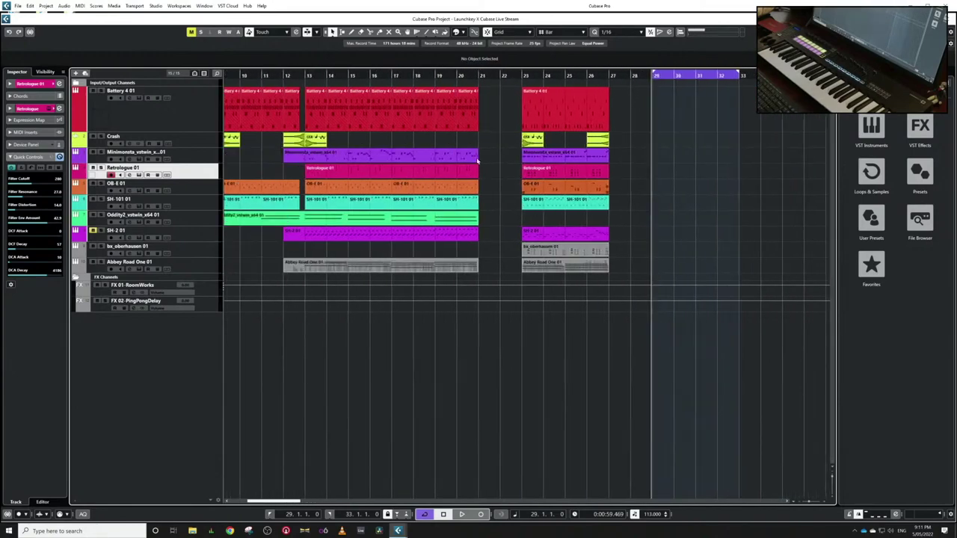
{"action": "left_click", "coordinate": [285, 75]}
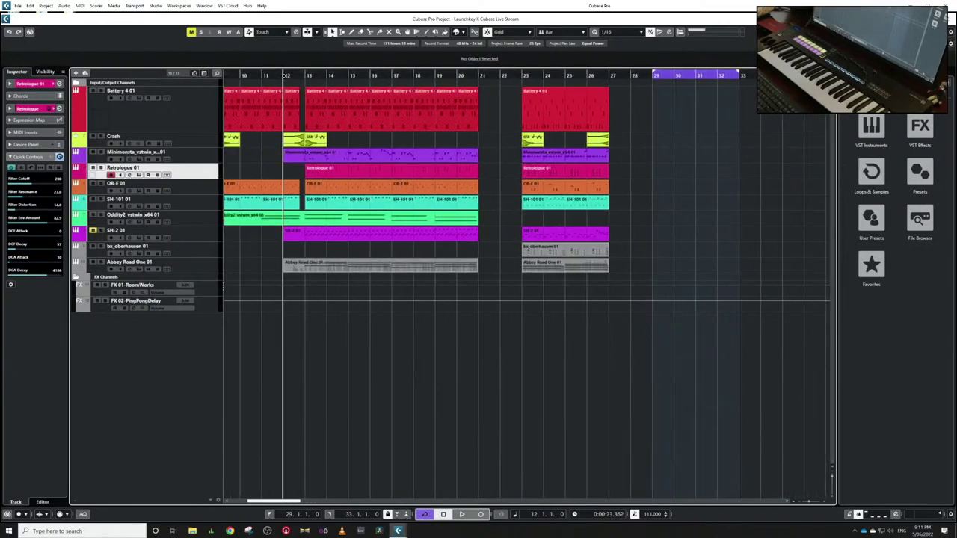
{"action": "key", "text": "space"}
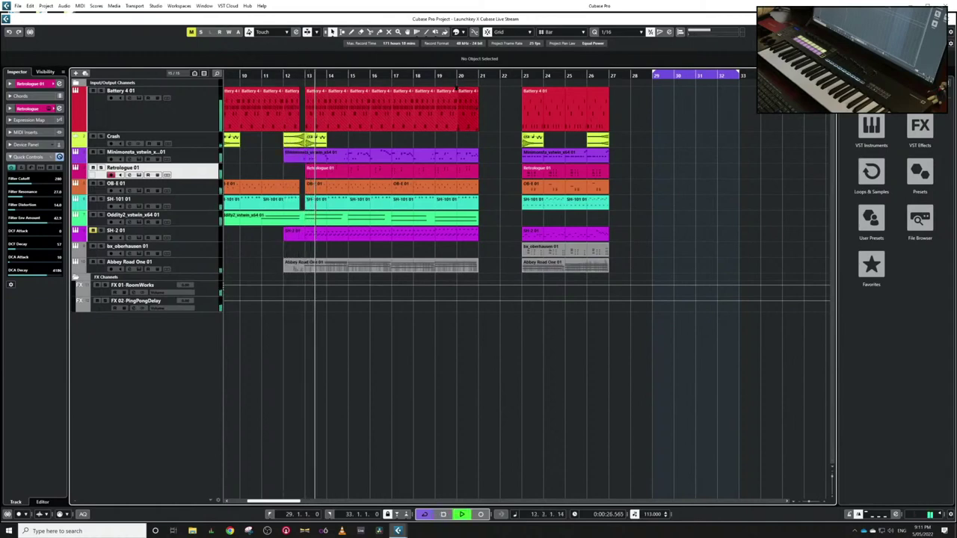
{"action": "left_click", "coordinate": [525, 75]}
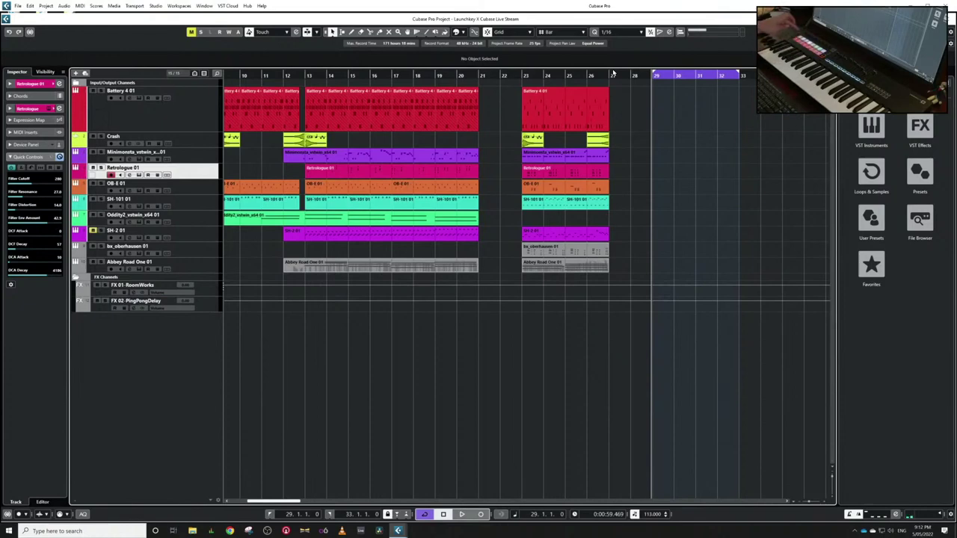
- Record new parts on the Battery 4 01 and Minimonsta tracks between bars 29 and 33
{"action": "key", "text": "Up"}
{"action": "key", "text": "Up"}
{"action": "key", "text": "Up"}
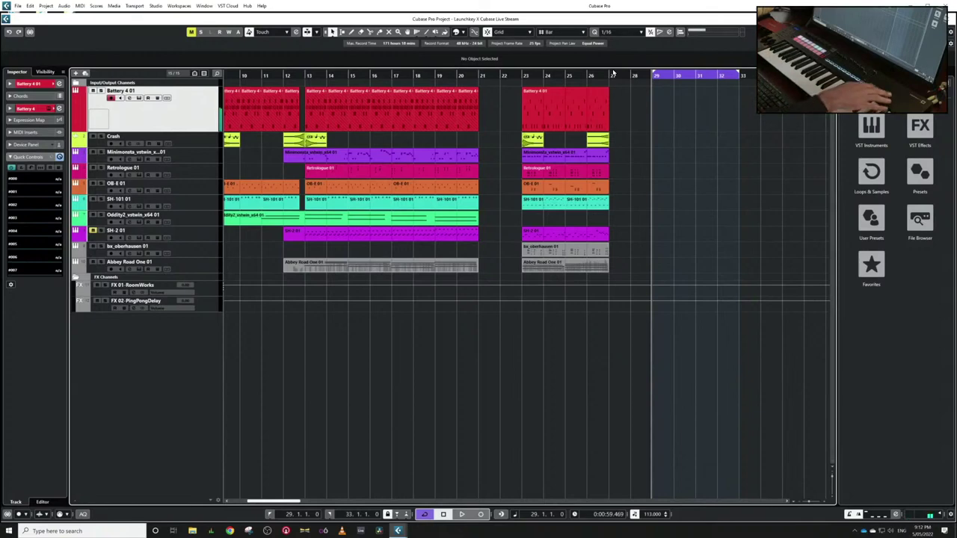
{"action": "key", "text": "KP_Multiply"}
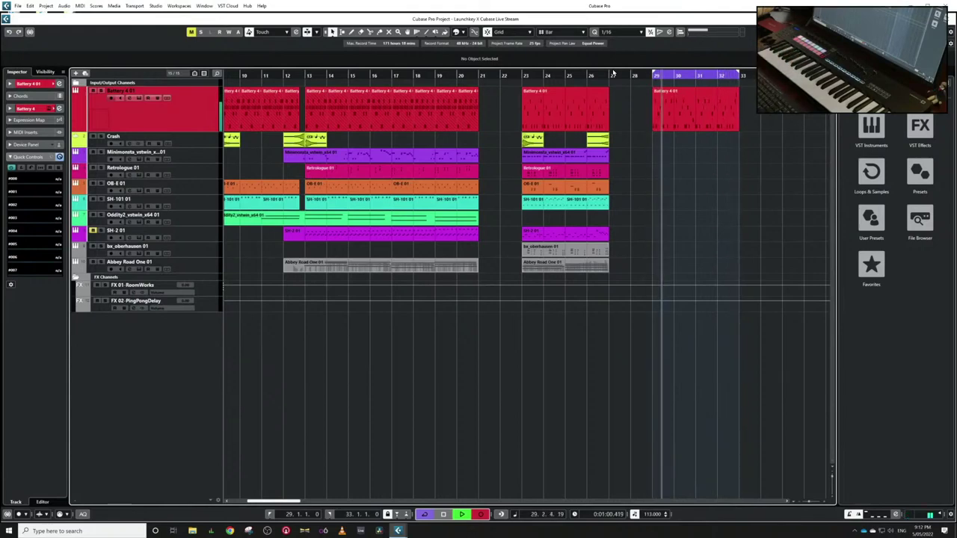
{"action": "key", "text": "KP_Multiply"}
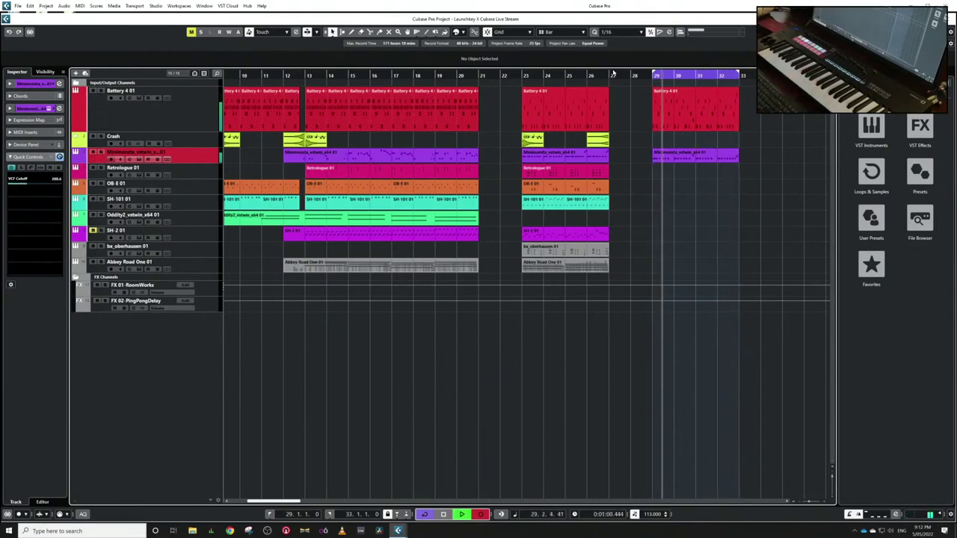
{"action": "key", "text": "KP_Multiply"}
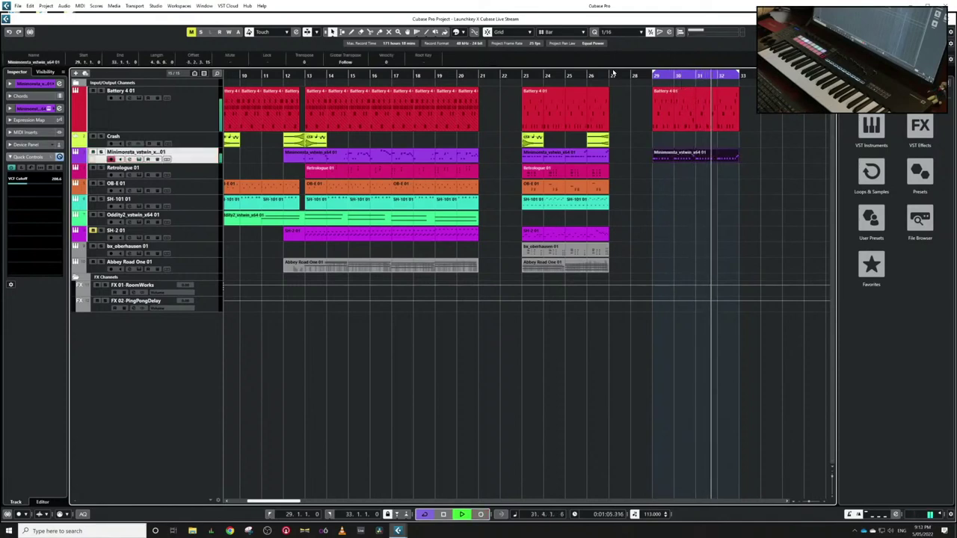
- Write VCF Cutoff automation for the new Minimonsta part, and replace its bars 29 to 31 with a copy of bars 31 to 33
{"action": "left_click", "coordinate": [158, 159]}
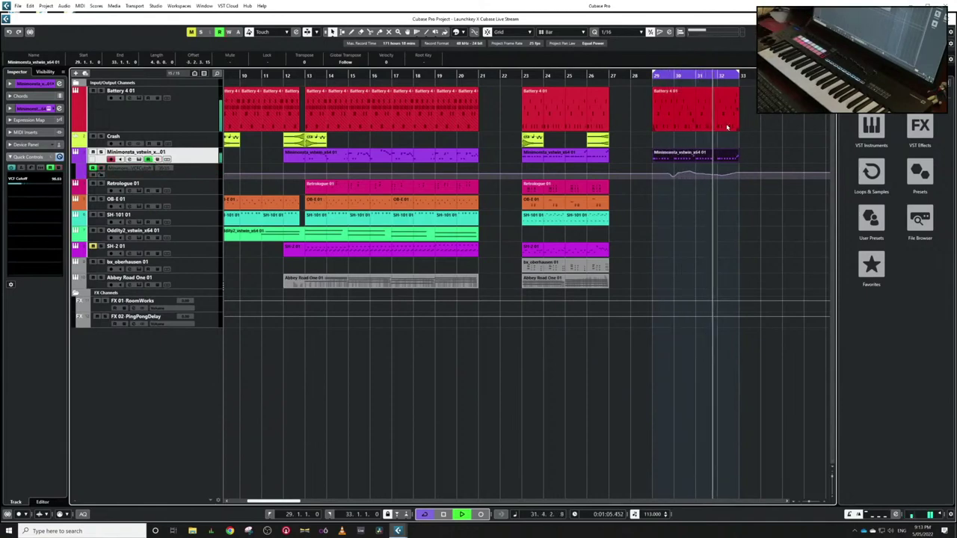
{"action": "mouse_move", "coordinate": [654, 159]}
{"action": "left_mouse_down"}
{"action": "mouse_move", "coordinate": [697, 159]}
{"action": "mouse_move", "coordinate": [656, 155]}
{"action": "left_mouse_up"}
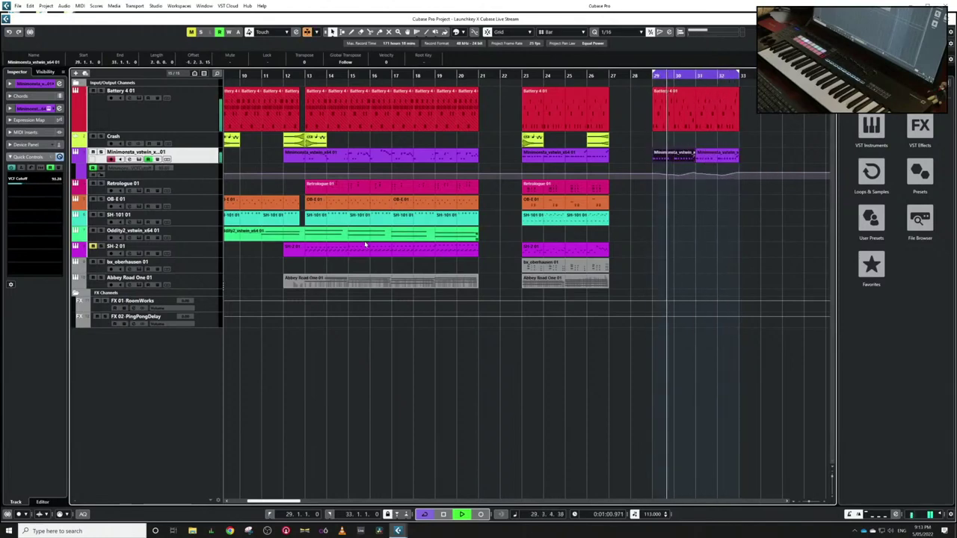
- Record a part on the Retrologue 01 track between bars 29 and 33
{"action": "left_click", "coordinate": [189, 192]}
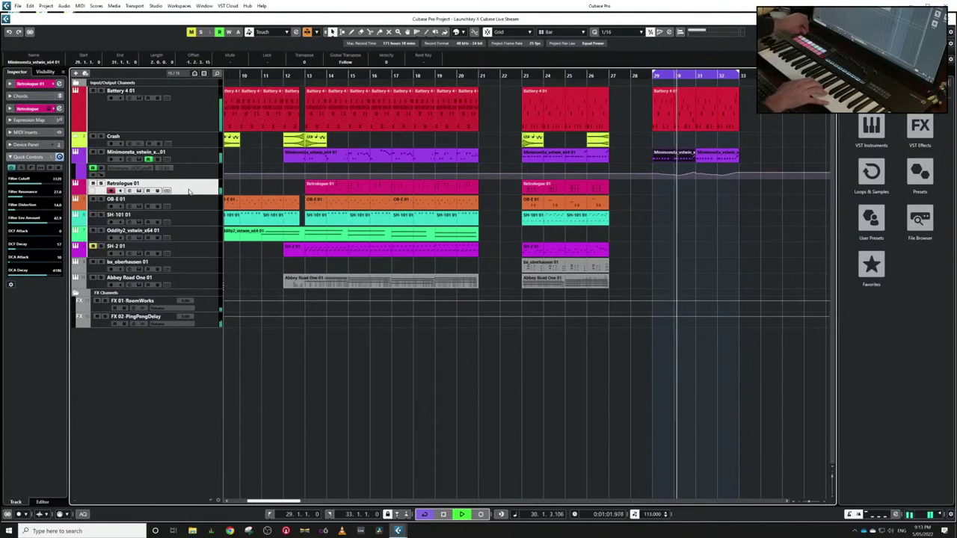
{"action": "key", "text": "KP_Multiply"}
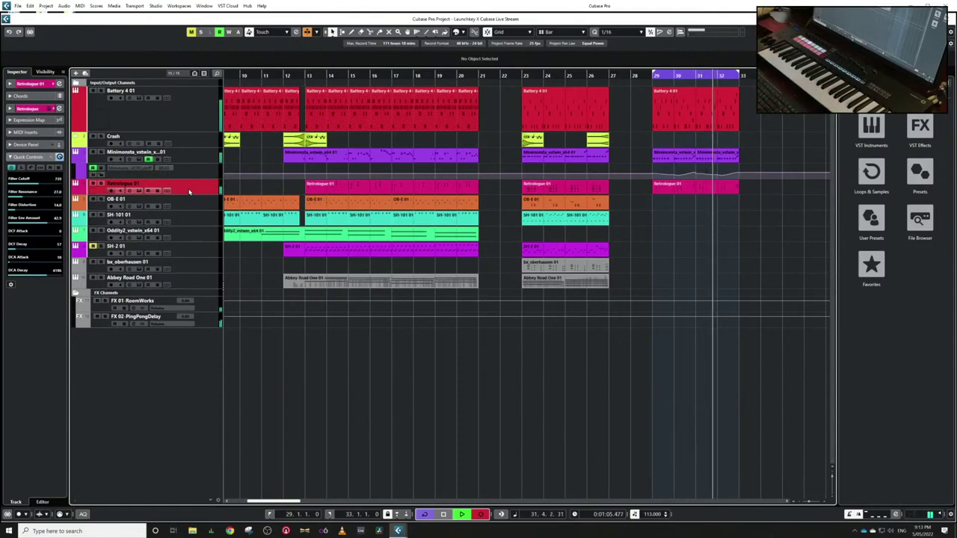
{"action": "key", "text": "KP_Multiply"}
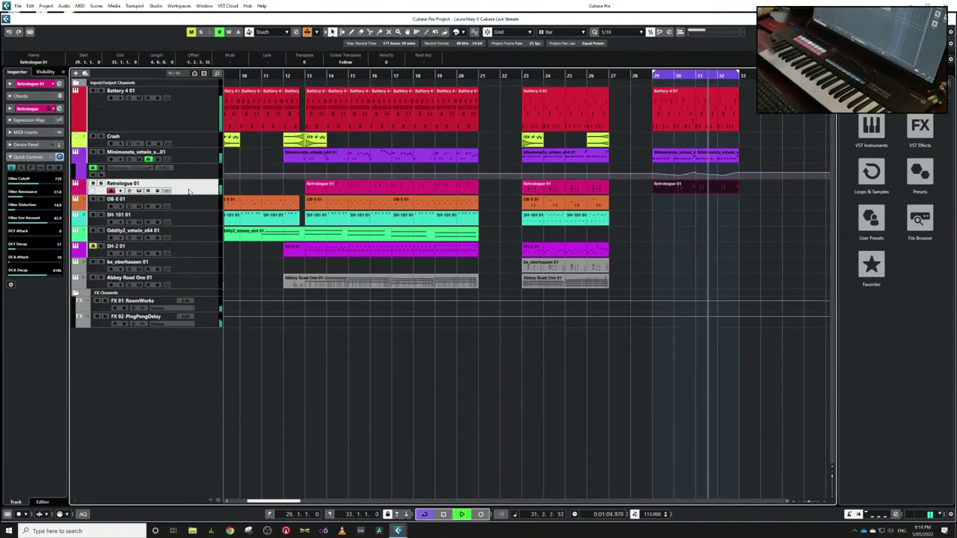
- Record a part on the OB-E 01 track between bars 29 and 33, and write VCF cutoff automation for it
{"action": "key", "text": "Down"}
{"action": "key", "text": "Return"}
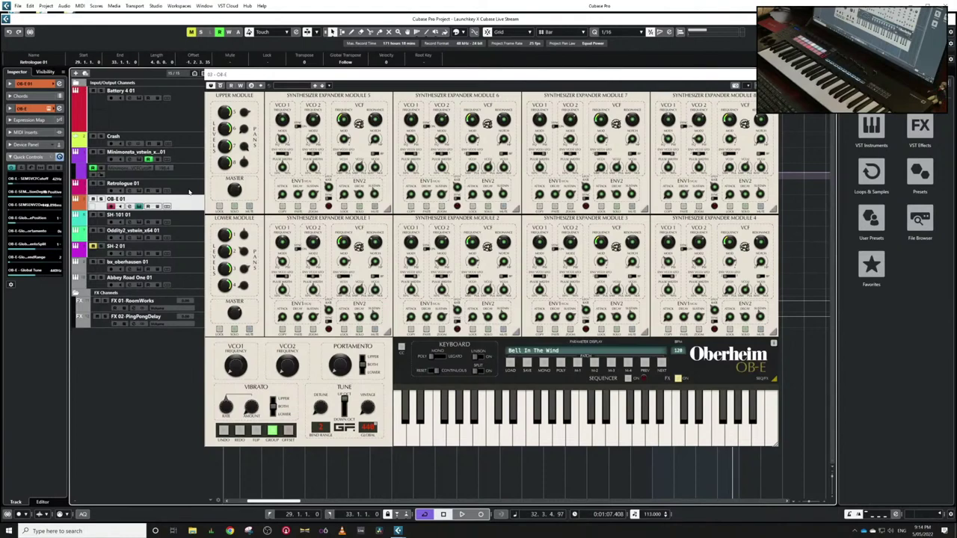
{"action": "key", "text": "ctrl+w"}
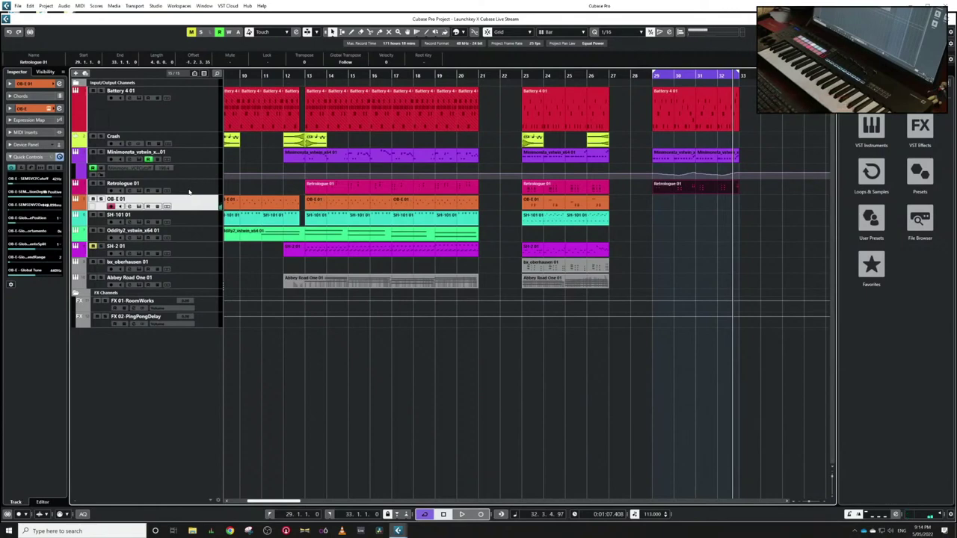
{"action": "key", "text": "space"}
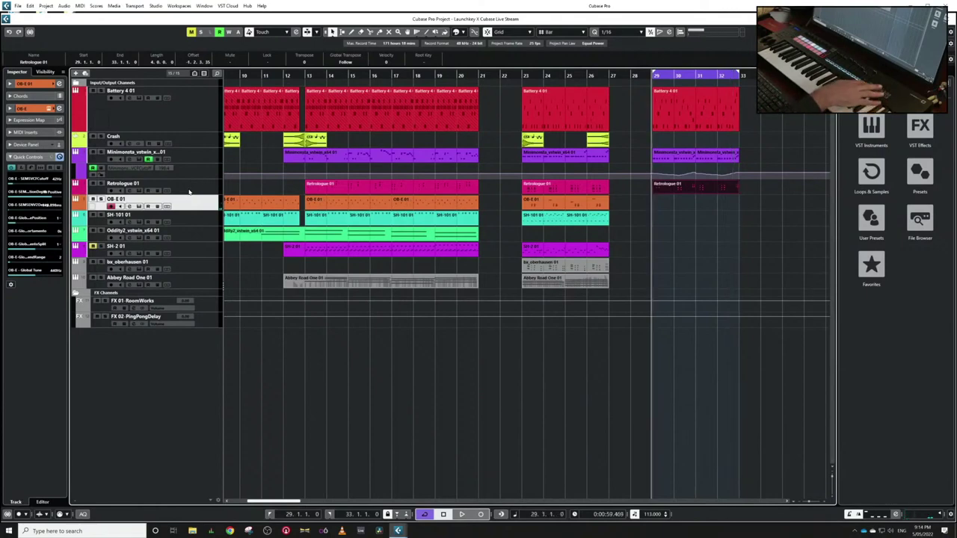
{"action": "key", "text": "space"}
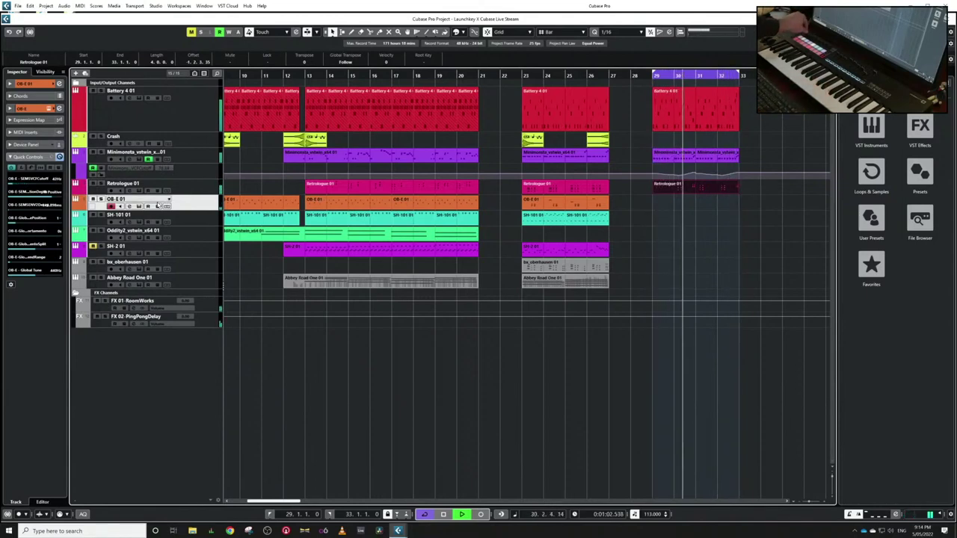
{"action": "left_click", "coordinate": [155, 206]}
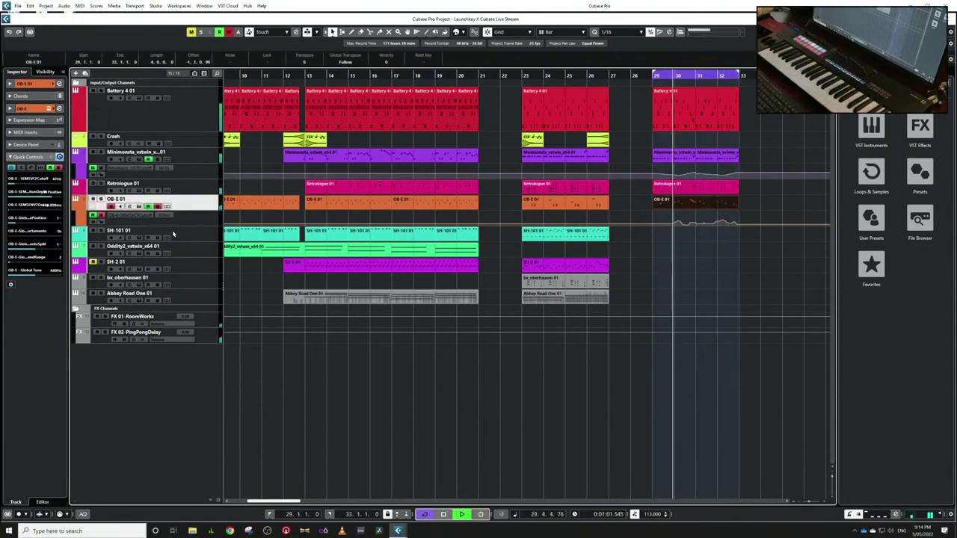
- Check the SH-101 instrument panel, and record a part on the SH-101 01 track between bars 29 and 33
{"action": "left_click", "coordinate": [175, 237]}
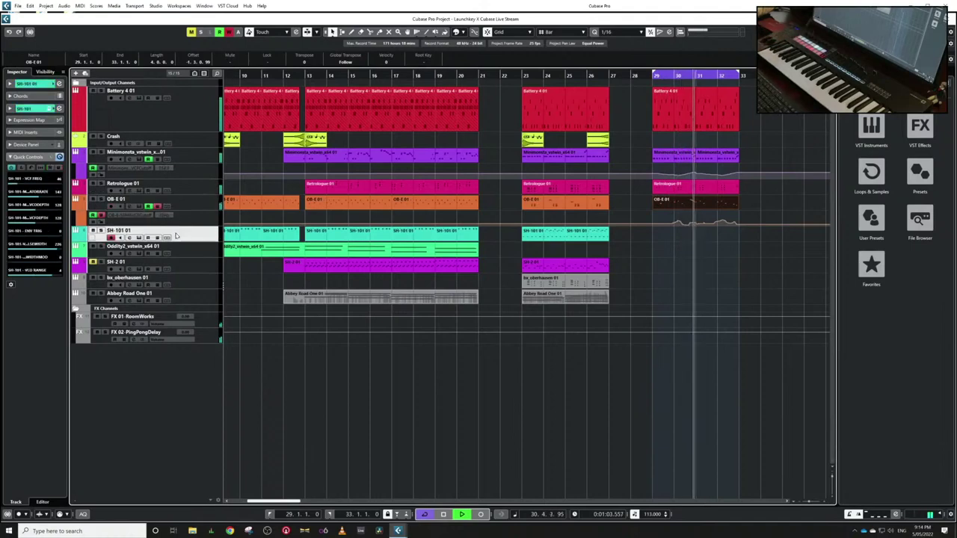
{"action": "left_click", "coordinate": [176, 237]}
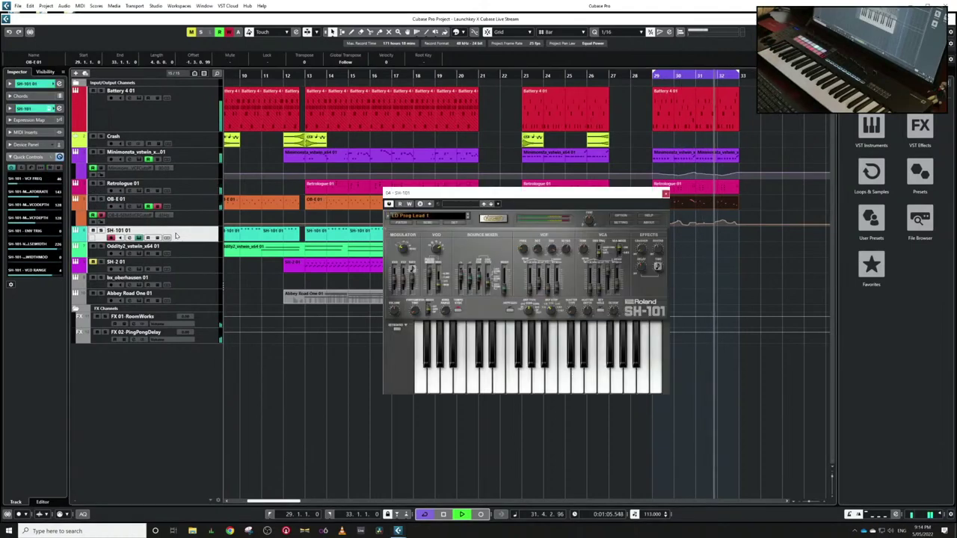
{"action": "left_click", "coordinate": [175, 236]}
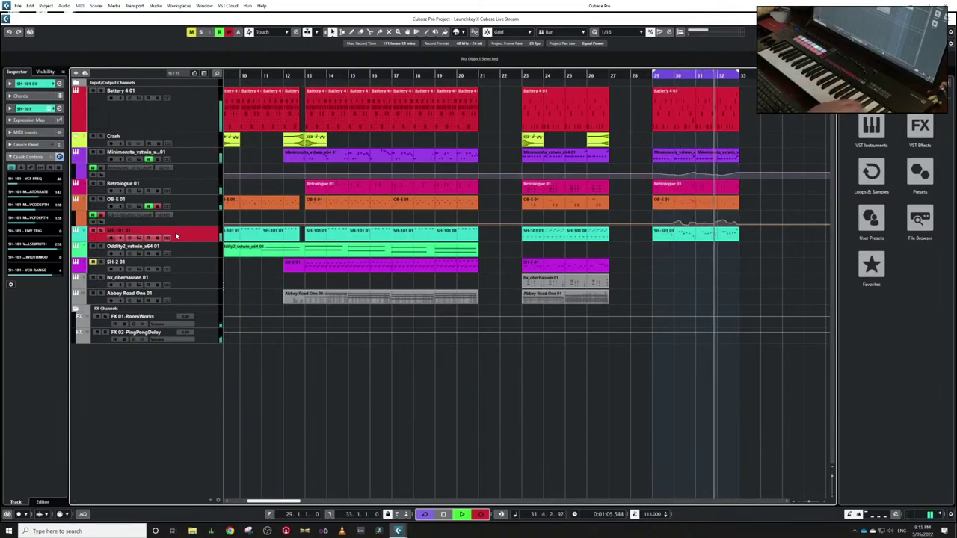
{"action": "key", "text": "KP_Multiply"}
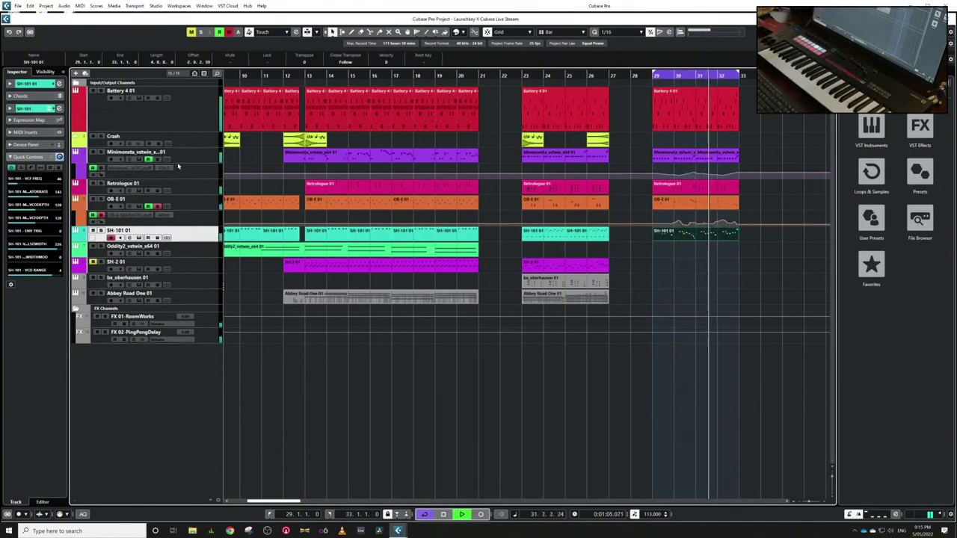
- Unmute the SH-2 01 track, and record a part on it between bars 29 and 33
{"action": "key", "text": "Down"}
{"action": "key", "text": "Down"}
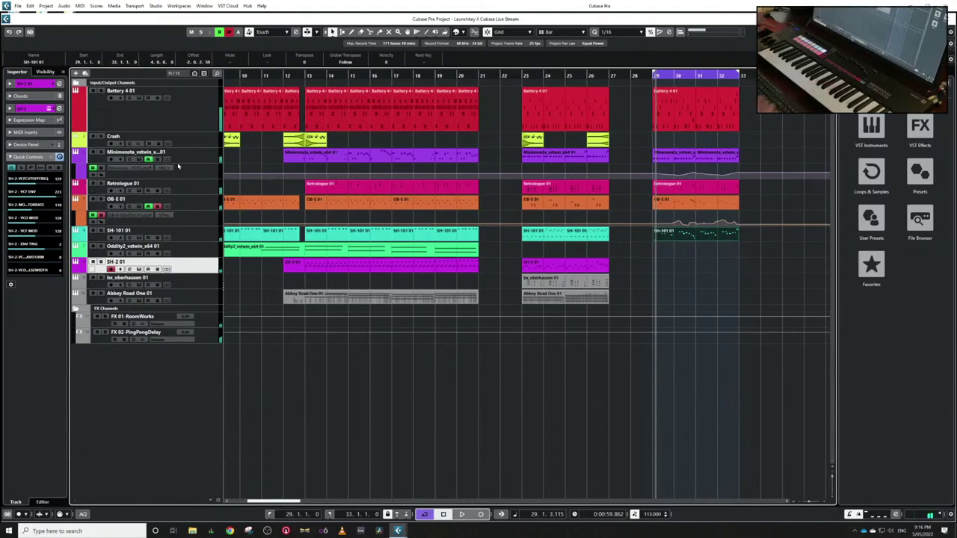
{"action": "key", "text": "space"}
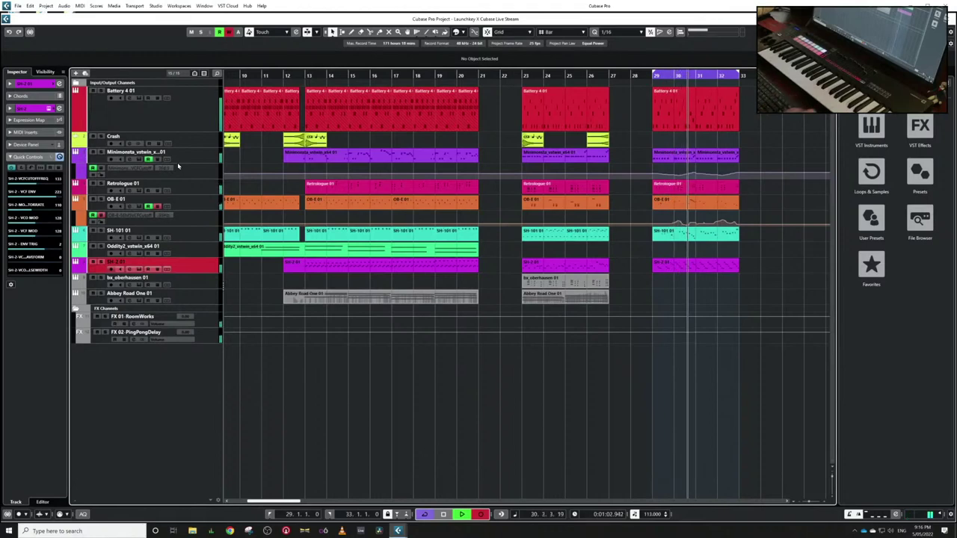
{"action": "key", "text": "KP_Multiply"}
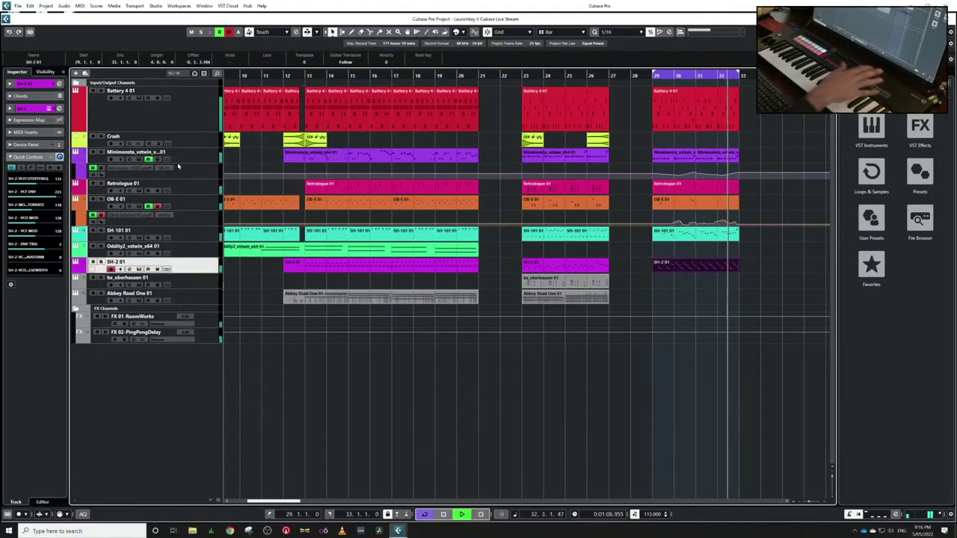
- Record a part on the bx_oberhausen 01 track between bars 29 and 33
{"action": "key", "text": "Down"}
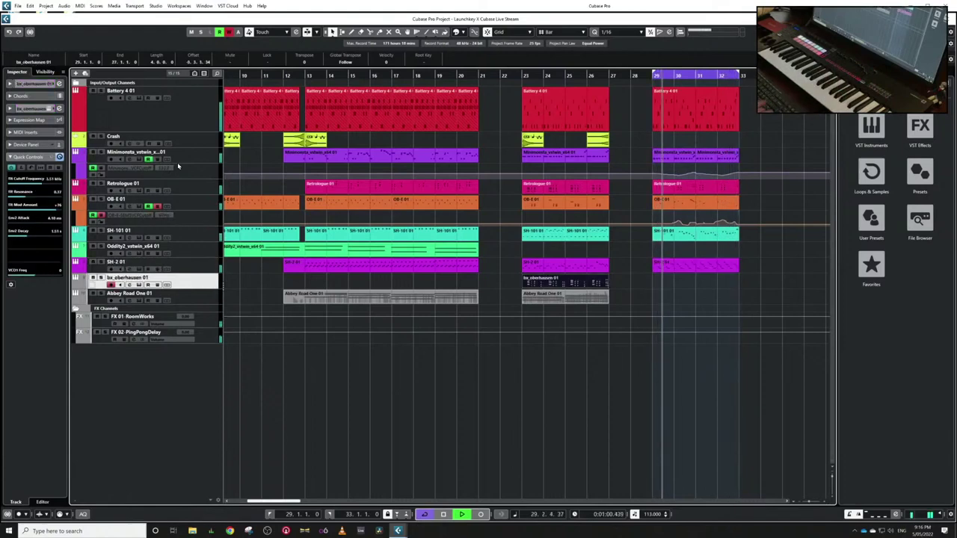
{"action": "key", "text": "Up"}
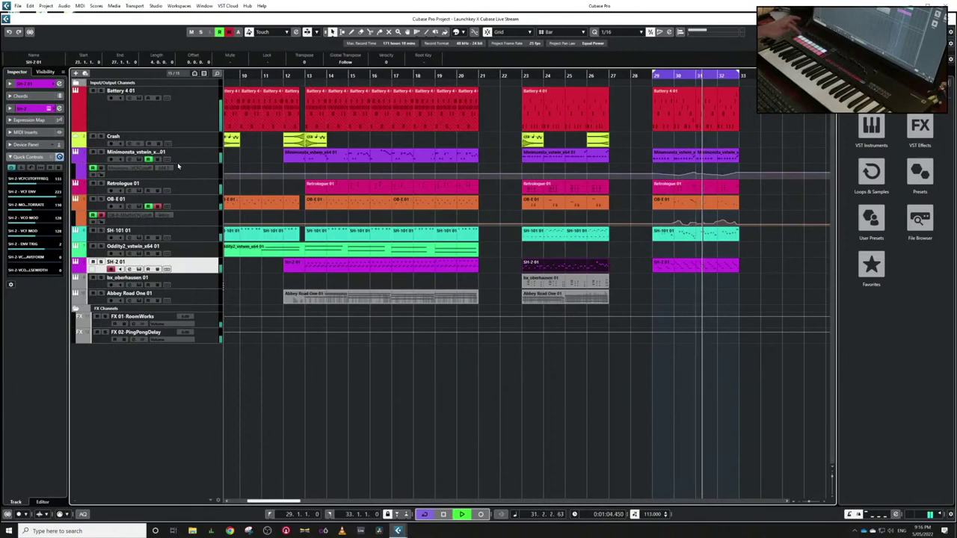
{"action": "key", "text": "Down"}
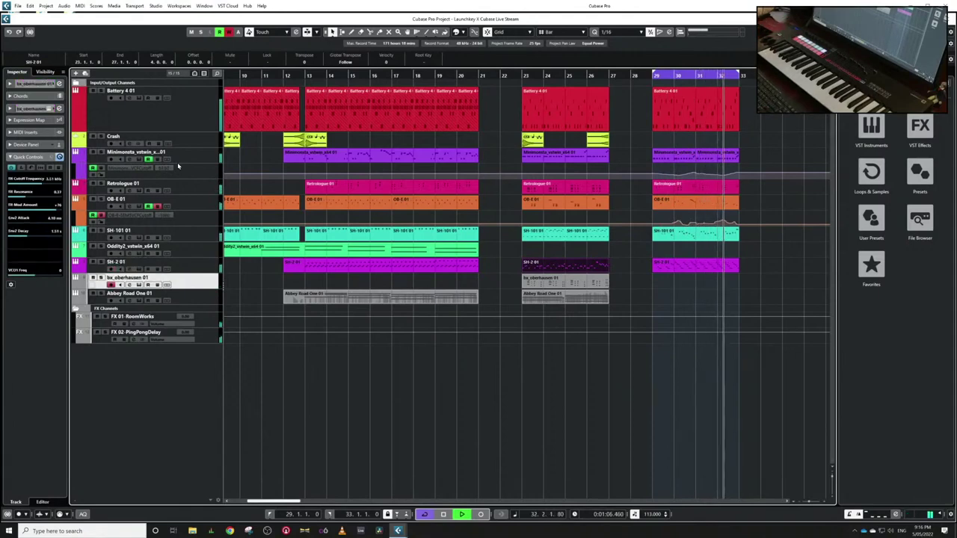
{"action": "key", "text": "e"}
{"action": "key", "text": "e"}
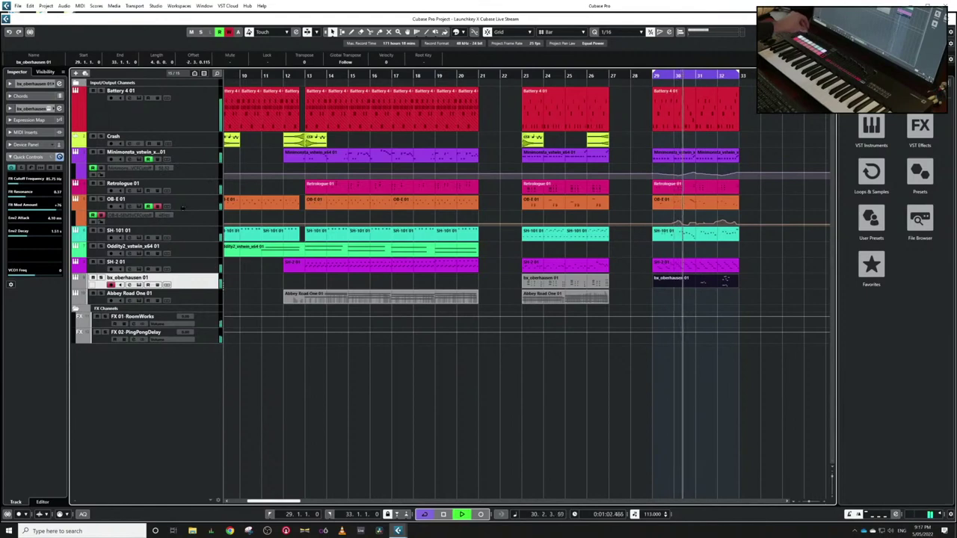
- Adjust the VCF cutoff quick controls of the SH-101 01 and SH-2 01 tracks
{"action": "left_click", "coordinate": [188, 218]}
{"action": "left_click", "coordinate": [188, 236]}
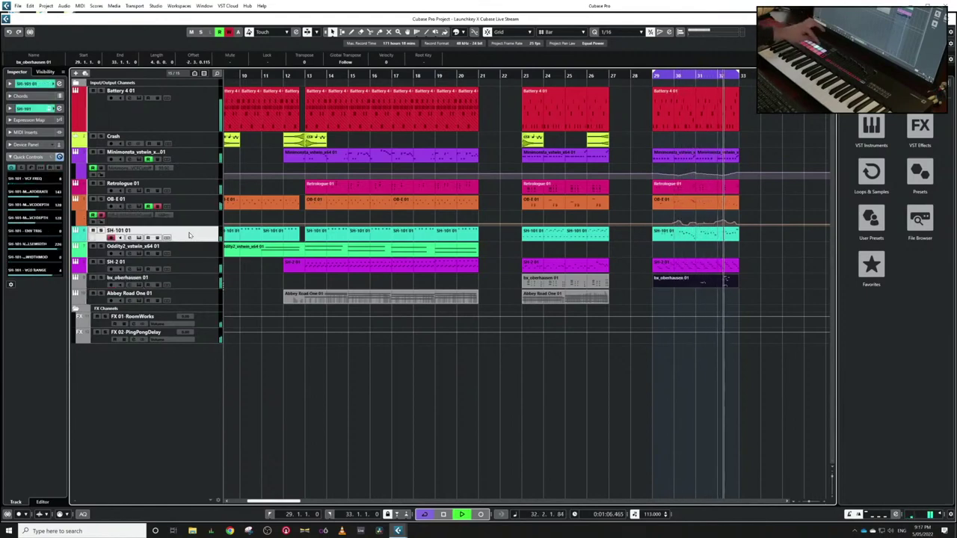
{"action": "key", "text": "Down"}
{"action": "key", "text": "Down"}
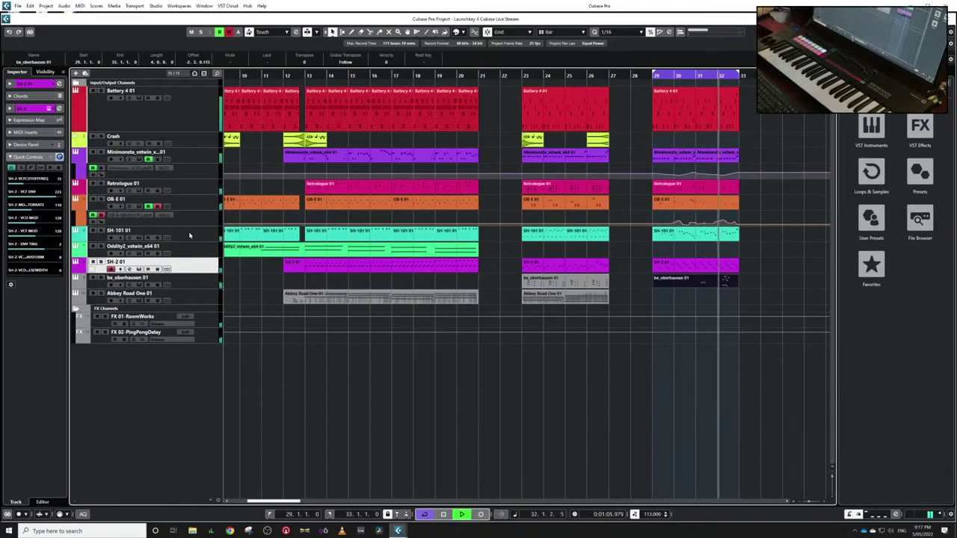
- Open the Abbey Road One instrument panel, and record a High Strings part on the Abbey Road One 01 track up to bar 33
{"action": "key", "text": "Down"}
{"action": "key", "text": "Down"}
{"action": "key", "text": "Down"}
{"action": "key", "text": "Down"}
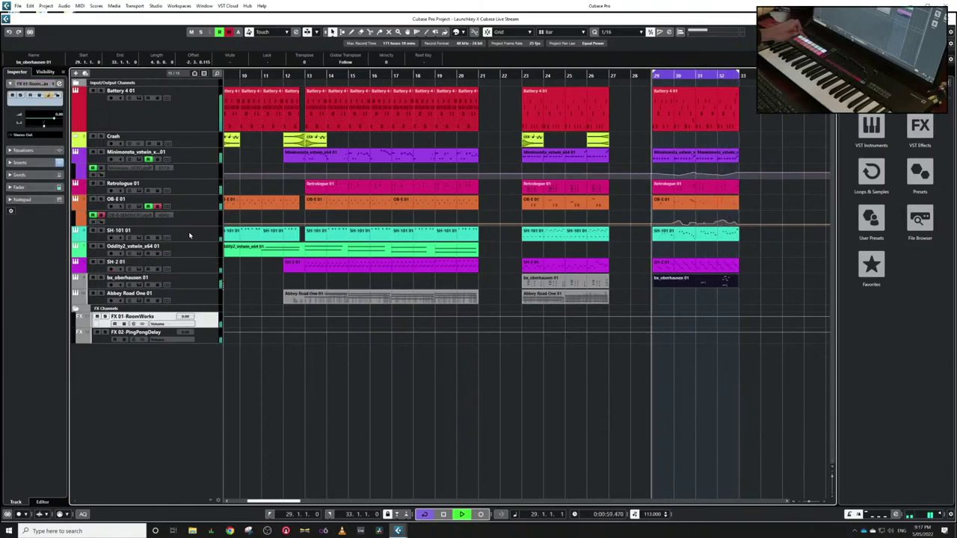
{"action": "key", "text": "Up"}
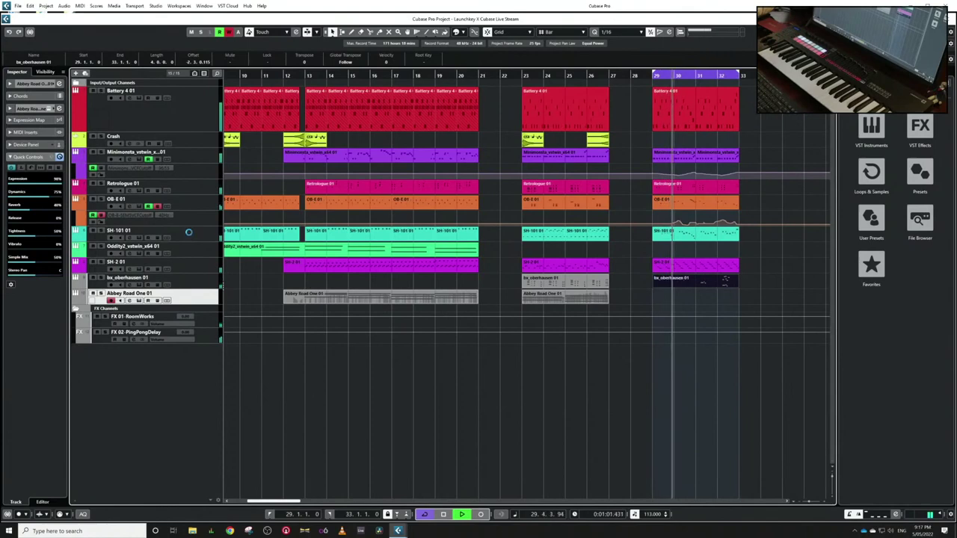
{"action": "key", "text": "Return"}
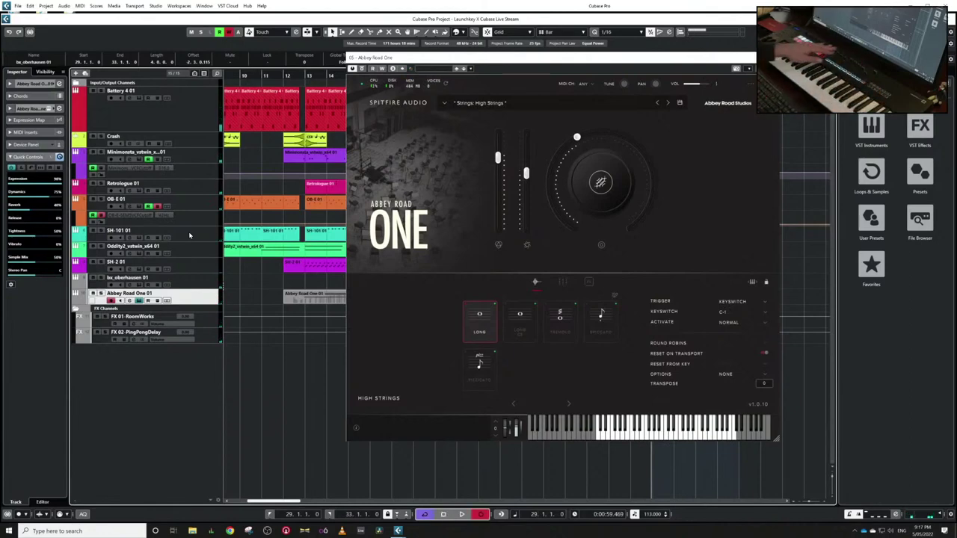
{"action": "key", "text": "space"}
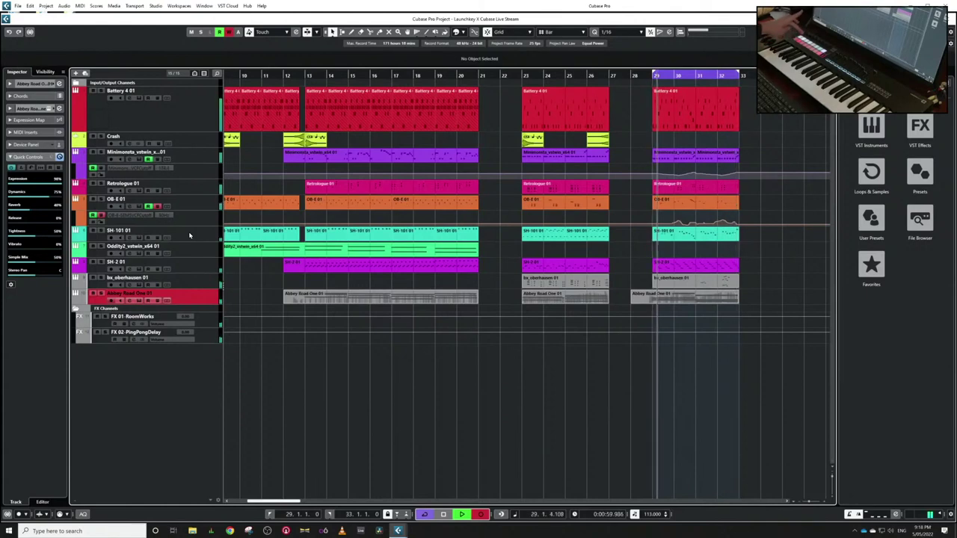
- Record a part with a filter sweep on the Oddity2_vstwin_x64 01 track between bars 29 and 33
{"action": "key", "text": "Up"}
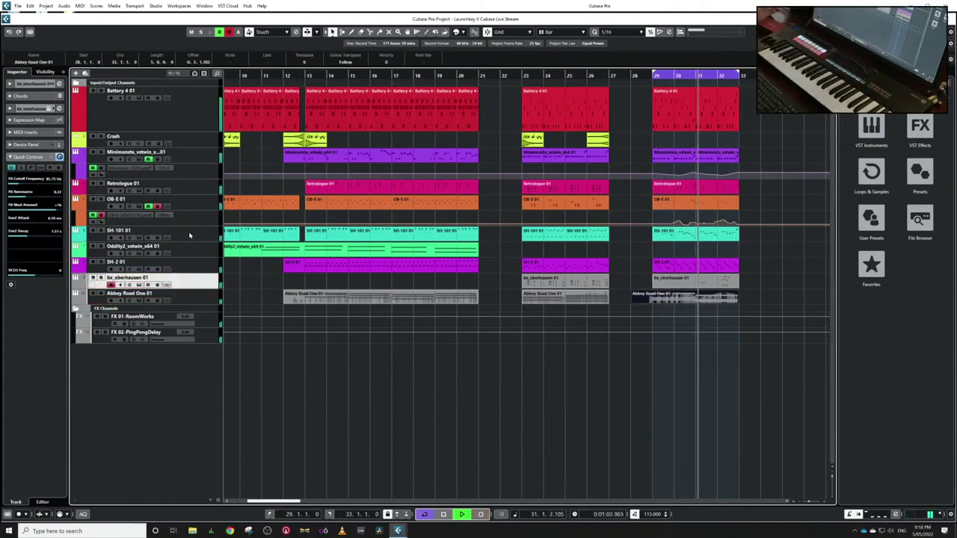
{"action": "left_click", "coordinate": [190, 236]}
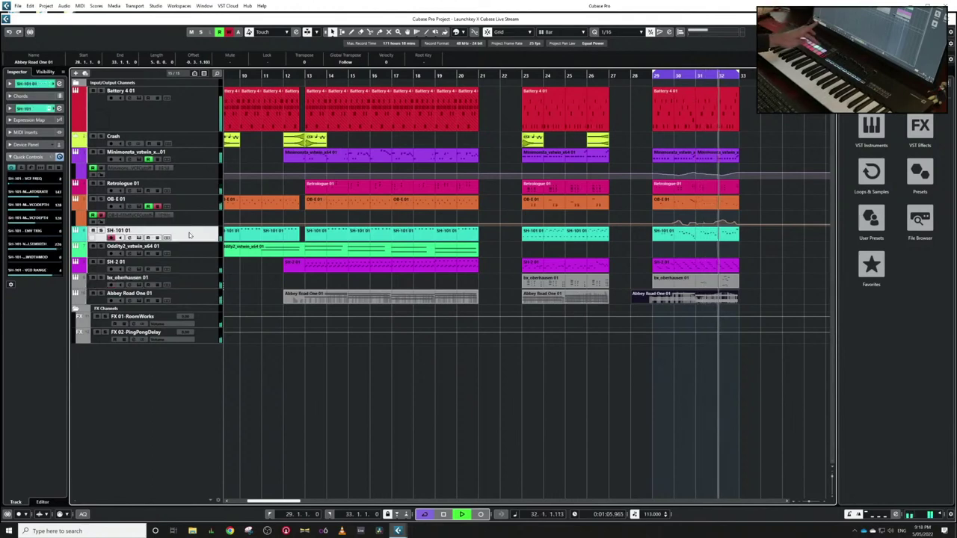
{"action": "key", "text": "Down"}
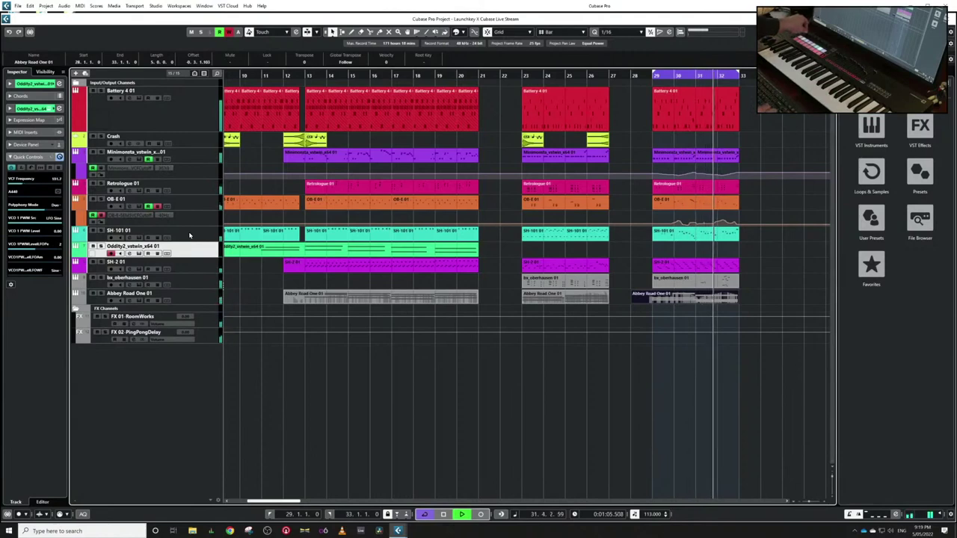
{"action": "key", "text": "KP_Multiply"}
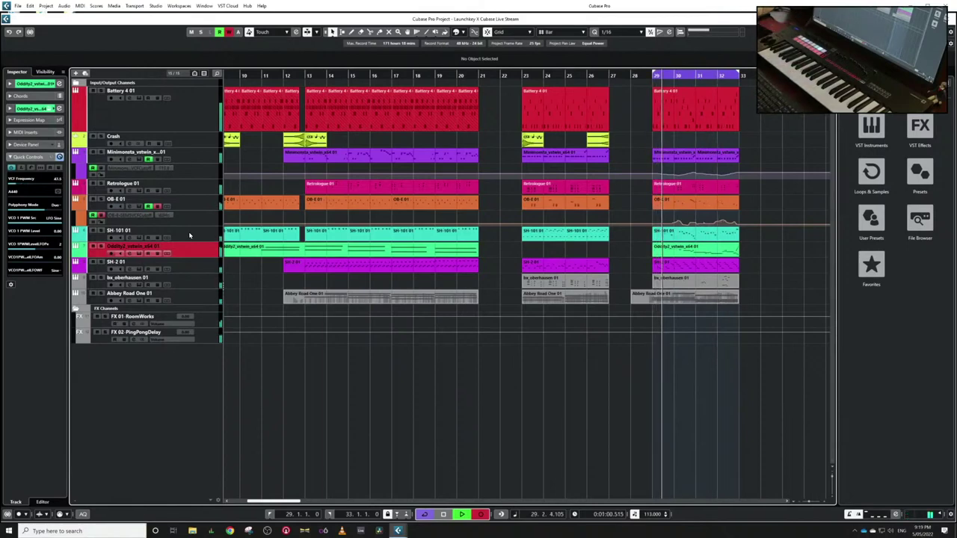
{"action": "key", "text": "KP_Multiply"}
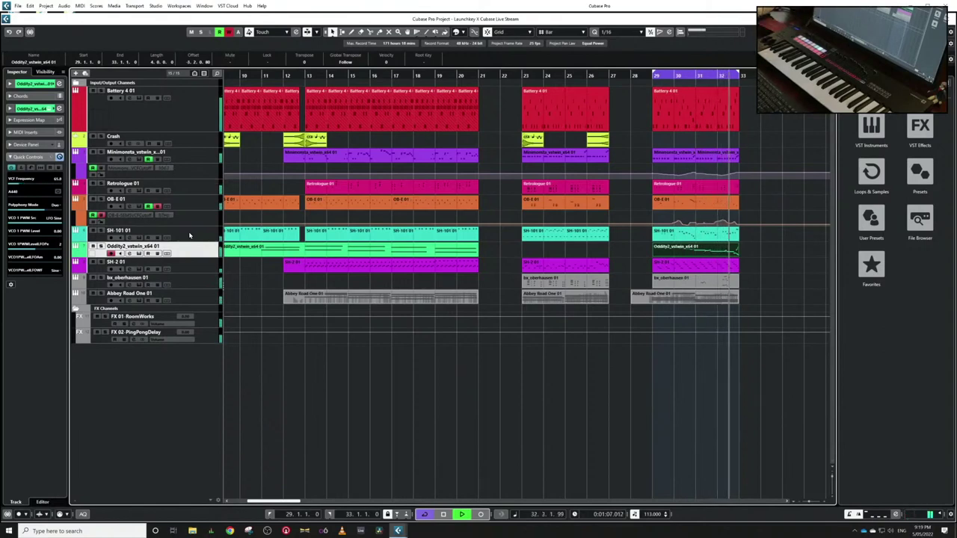
- Copy the crash from bar 23 to bar 29 and the crash from bar 26 to bar 32, and stop playback
{"action": "left_click_drag", "start_coordinate": [532, 139], "coordinate": [656, 139], "text": "alt"}
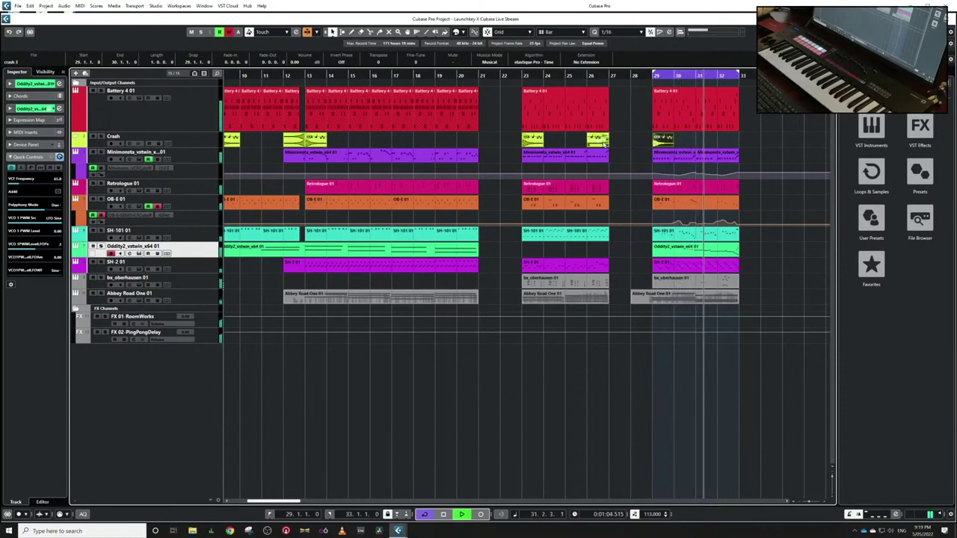
{"action": "key", "text": "Left"}
{"action": "key", "text": "ctrl+v"}
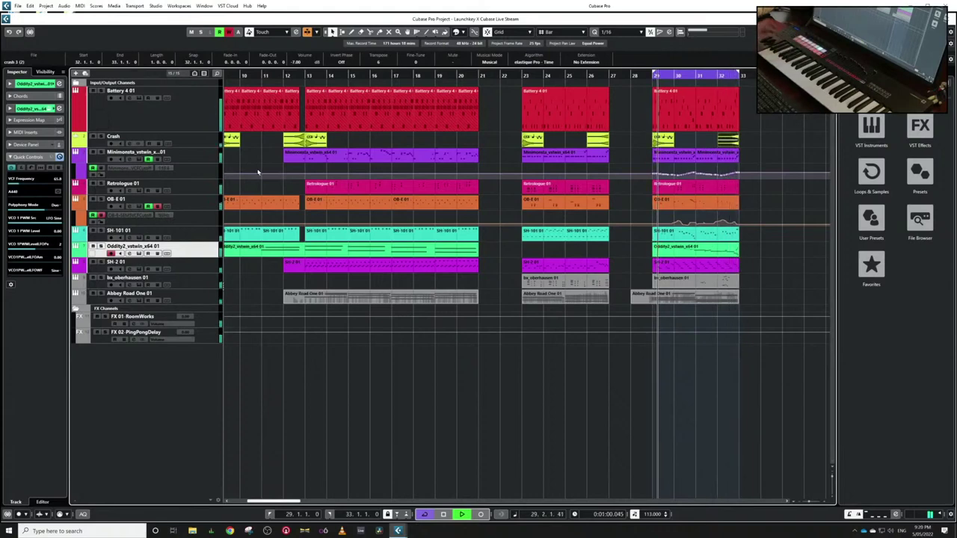
{"action": "key", "text": "space"}
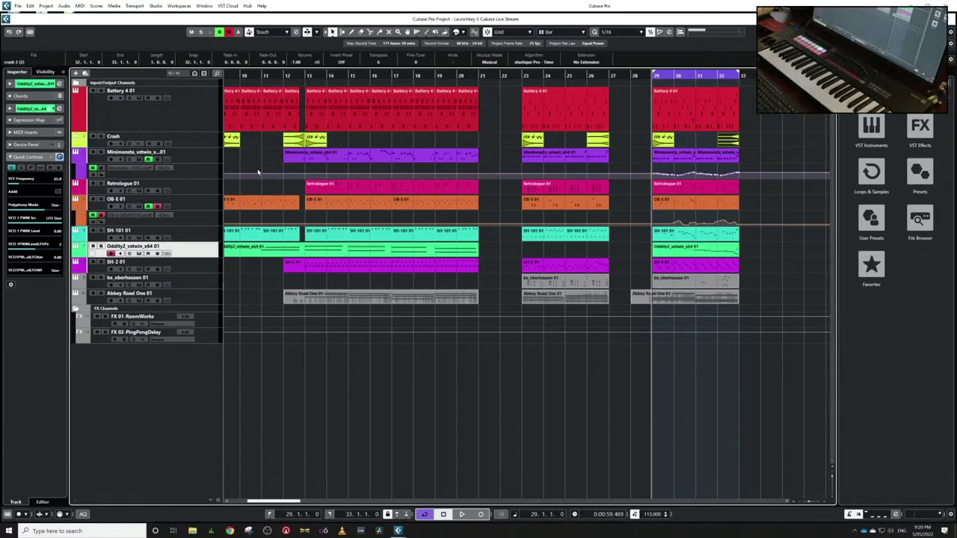
- Open the MixConsole, and reduce it to a floating window placed over the project's event display beside the track list
{"action": "key", "text": "F3"}
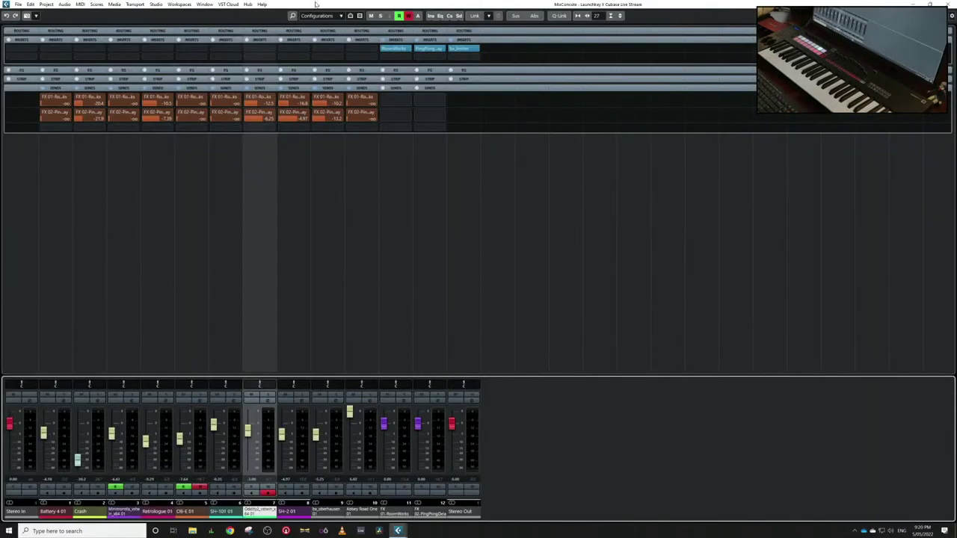
{"action": "double_click", "coordinate": [315, 4]}
{"action": "left_click_drag", "start_coordinate": [326, 88], "coordinate": [422, 51]}
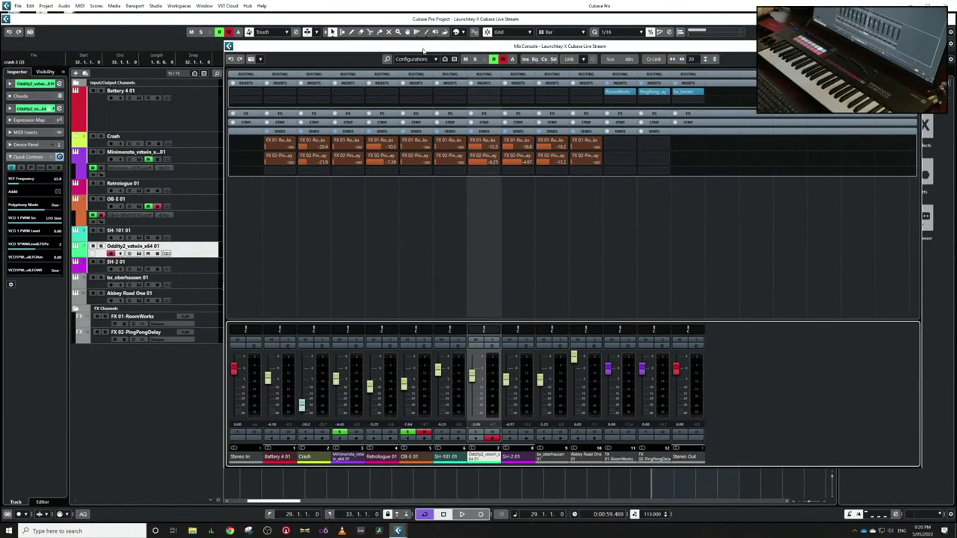
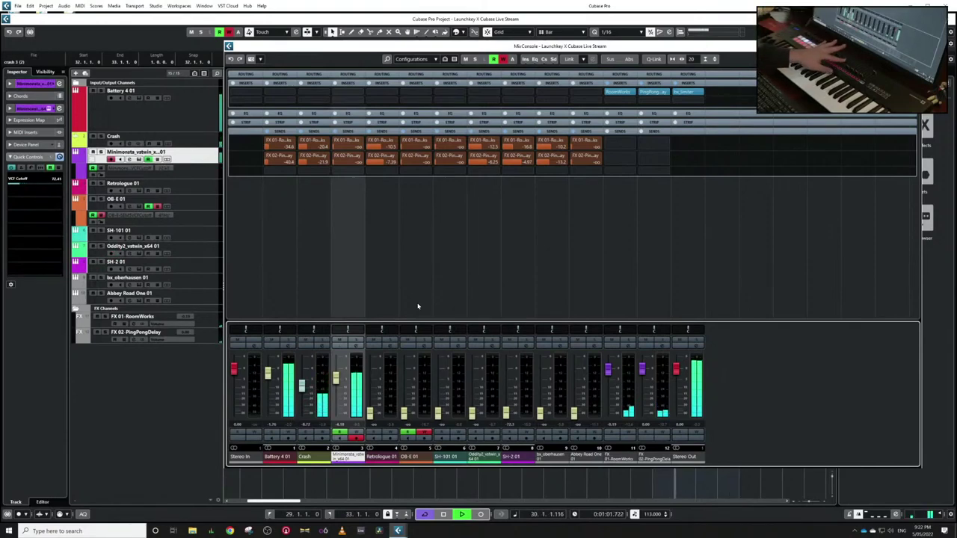
- Bring up the Retrologue 01 and OB-E 01 channel faders, with PingPongDelay sends of -17.7 and -11.8
{"action": "key", "text": "Down"}
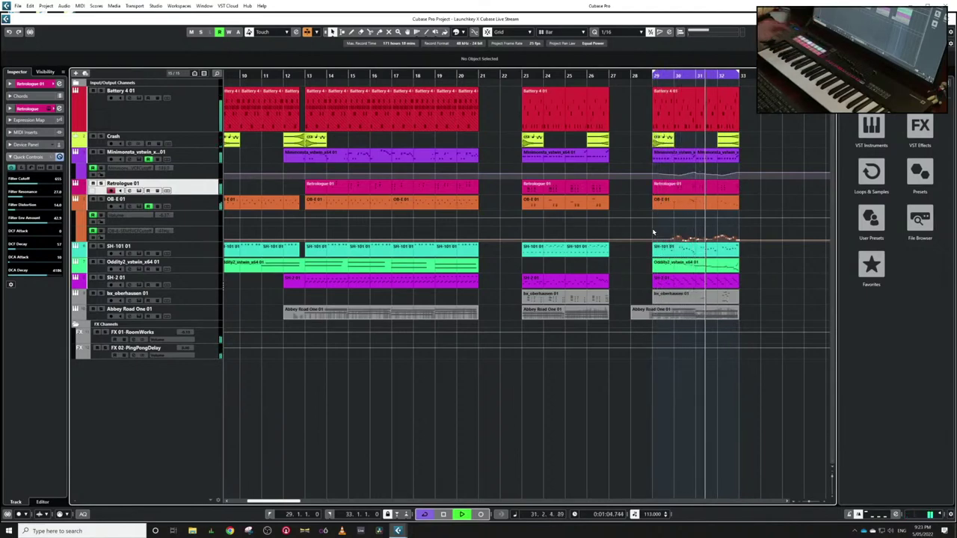
{"action": "key", "text": "F3"}
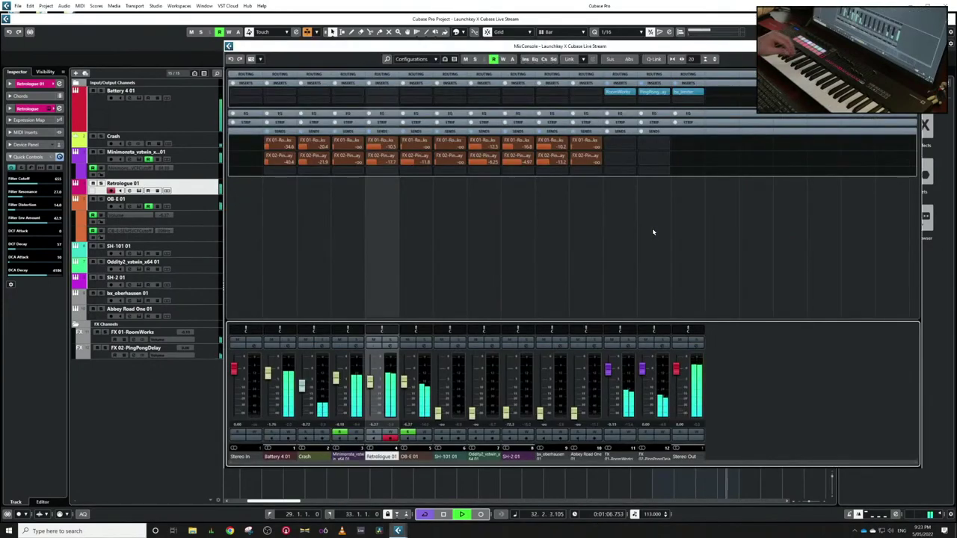
{"action": "key", "text": "Down"}
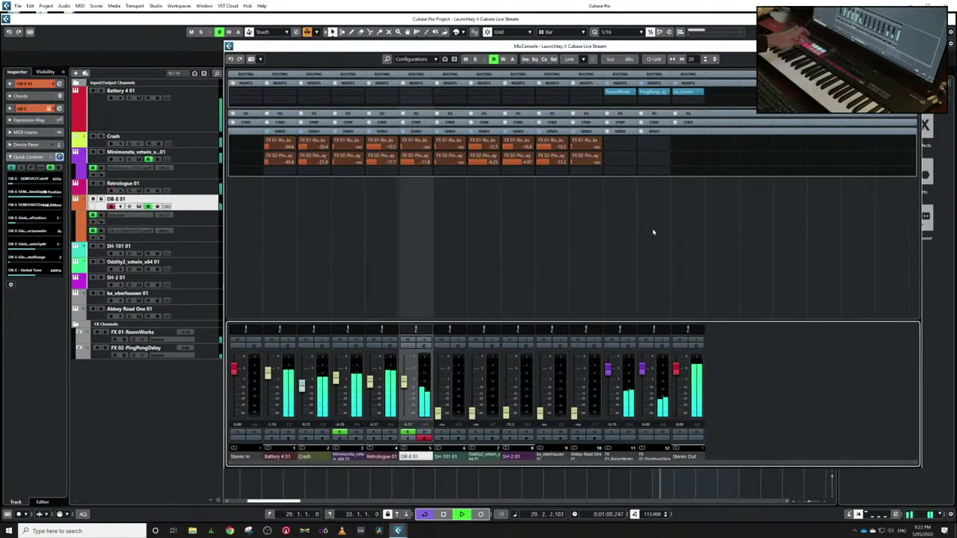
- Raise the SH-101 01, Oddity2, SH-2 01 and bx_oberhausen 01 faders, setting RoomWorks sends of -7.84, -21.3 and -6.12 on SH-101, Oddity2 and bx_oberhausen
{"action": "key", "text": "Down"}
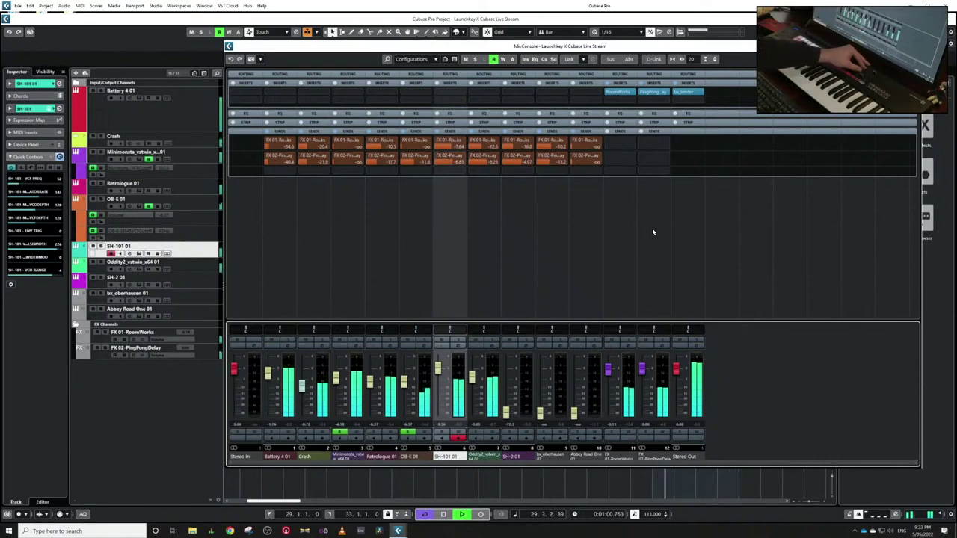
{"action": "key", "text": "Down"}
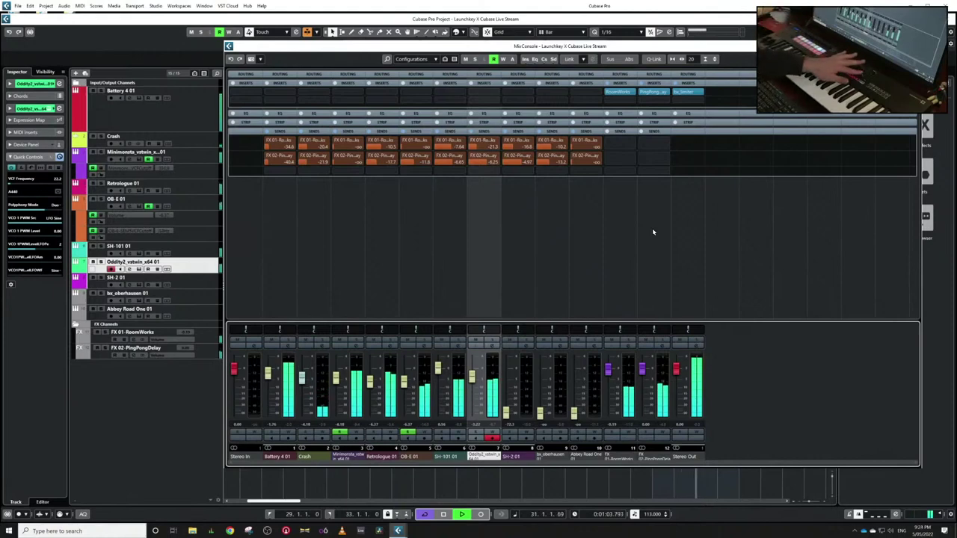
{"action": "key", "text": "Down"}
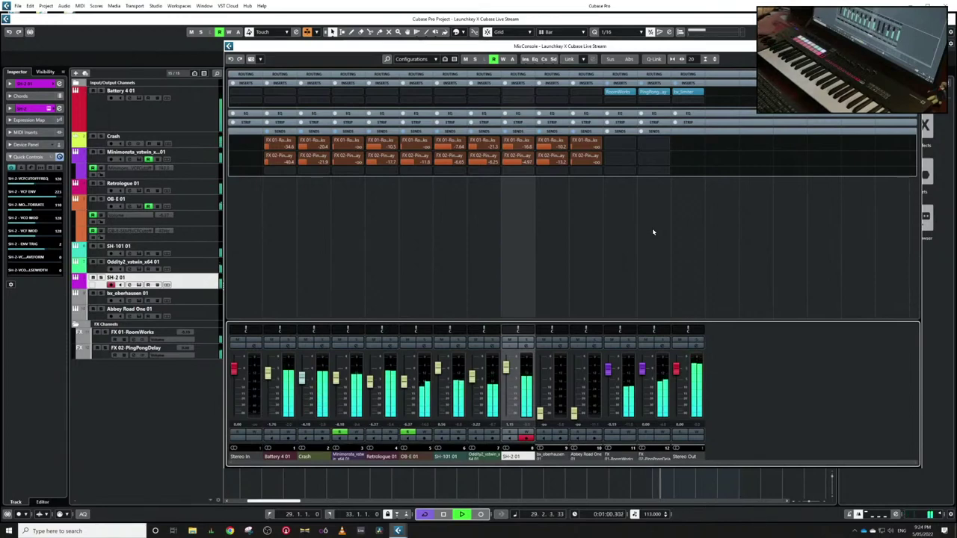
{"action": "key", "text": "Down"}
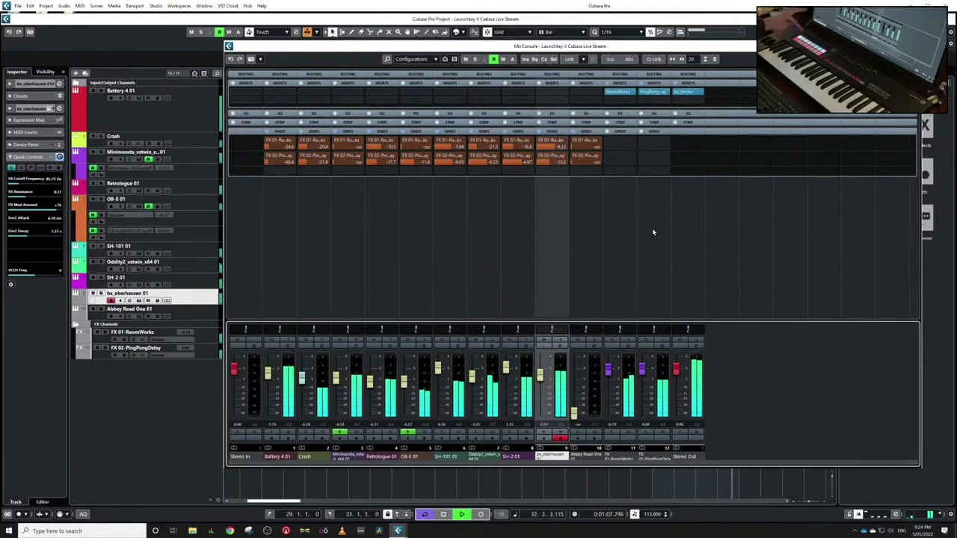
- Bring up the Abbey Road One 01 channel fader, and raise the master volume in its instrument panel
{"action": "key", "text": "Down"}
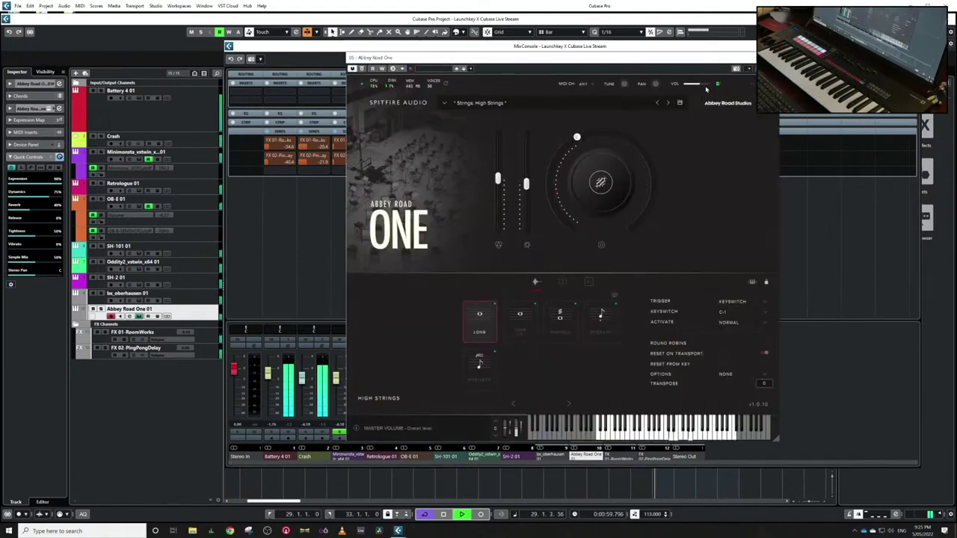
{"action": "scroll", "coordinate": [704, 88], "scroll_direction": "up", "scroll_amount": 3}
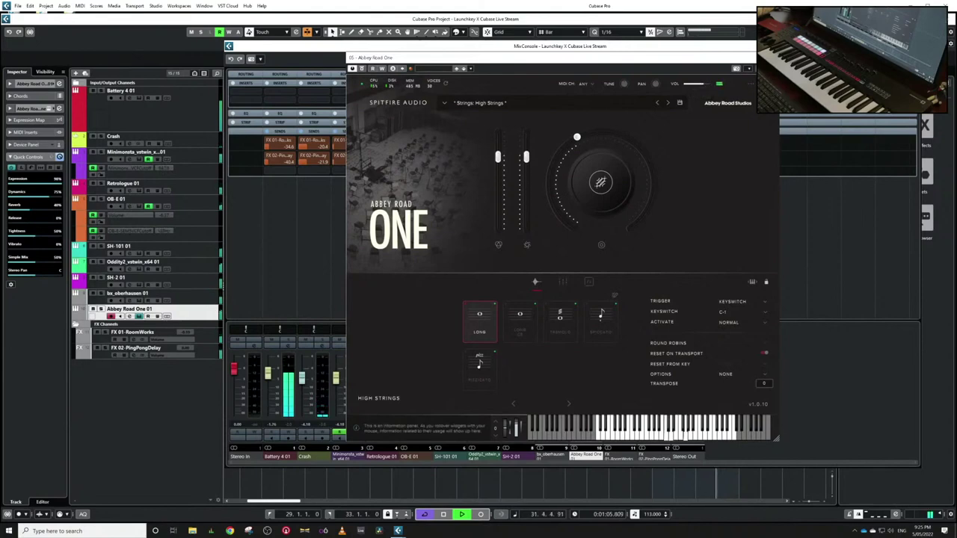
{"action": "key", "text": "ctrl+w"}
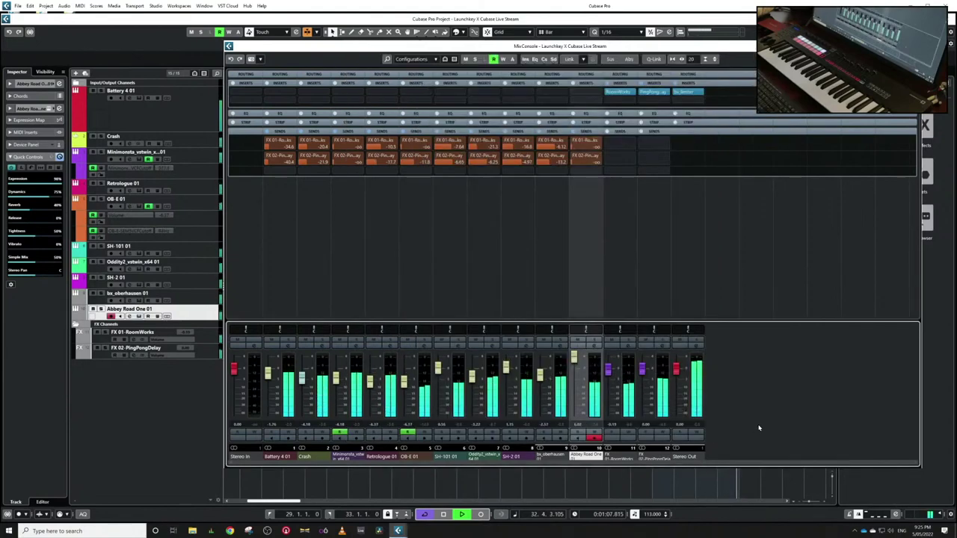